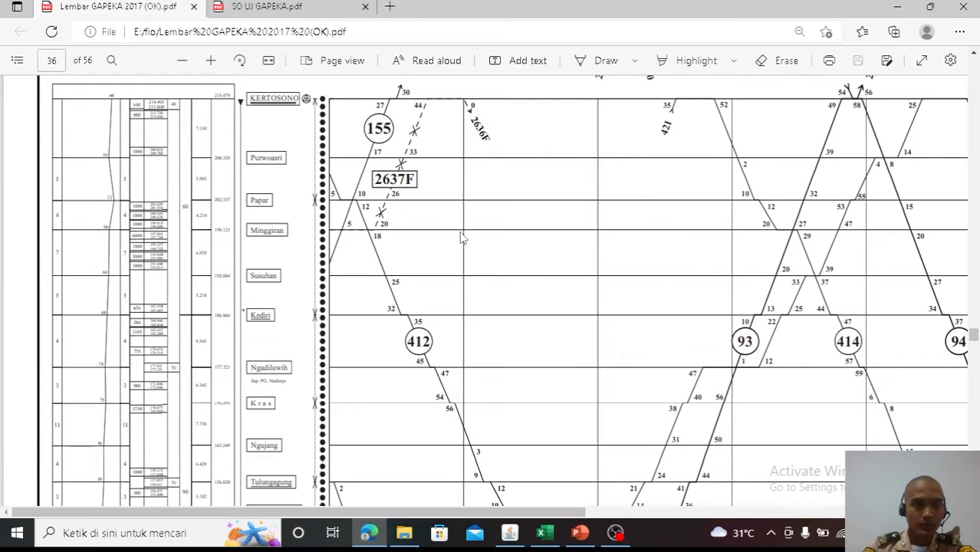
- Examine the column headings of the line profile table on page 1 of the GAPEKA sheet at a larger zoom
left_click(209, 66)
left_click(209, 66)
left_click(210, 66)
left_click(209, 66)
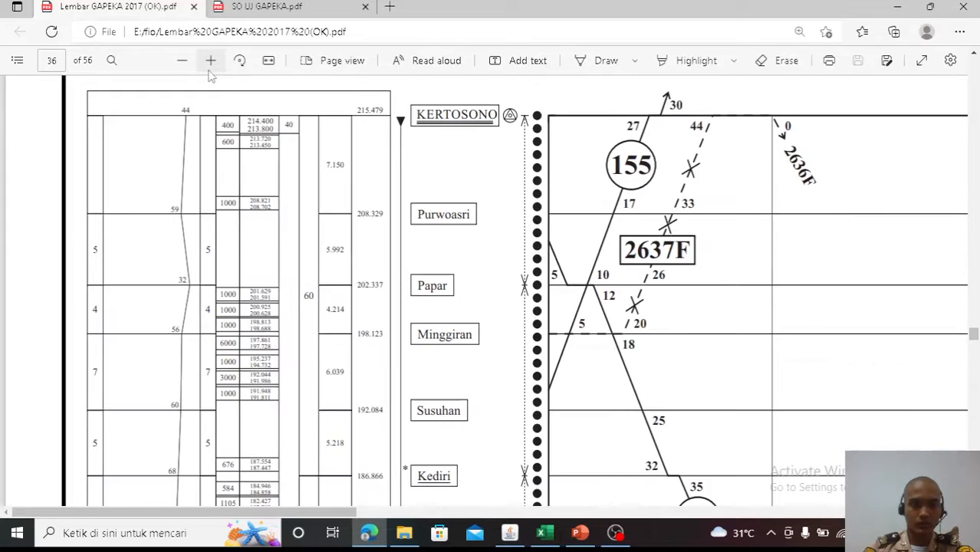
left_click(210, 67)
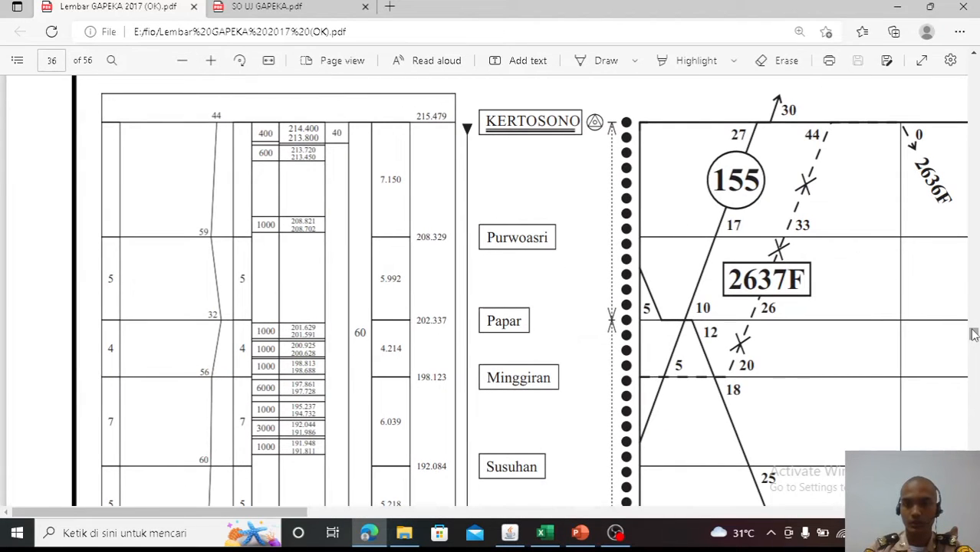
left_click_drag(974, 334, 976, 64)
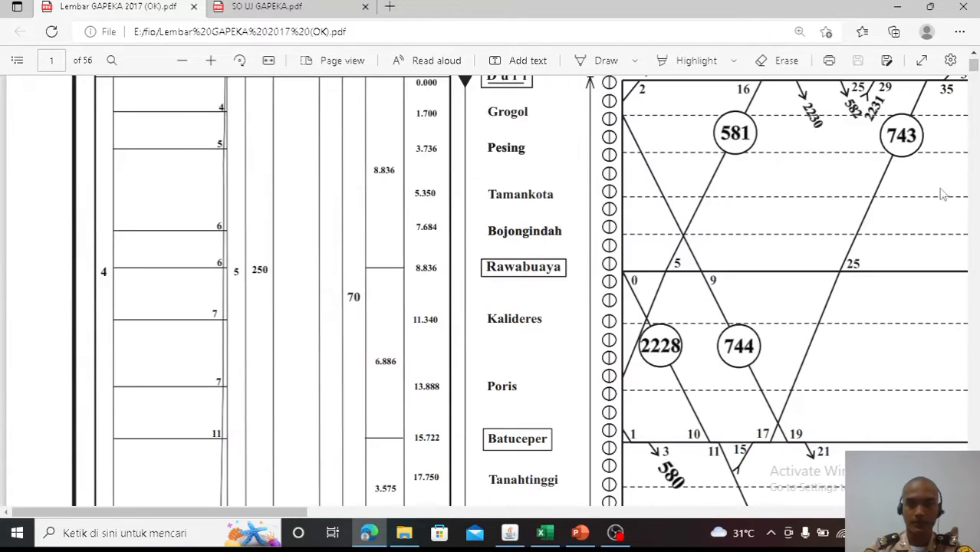
left_click(974, 55)
left_click(974, 54)
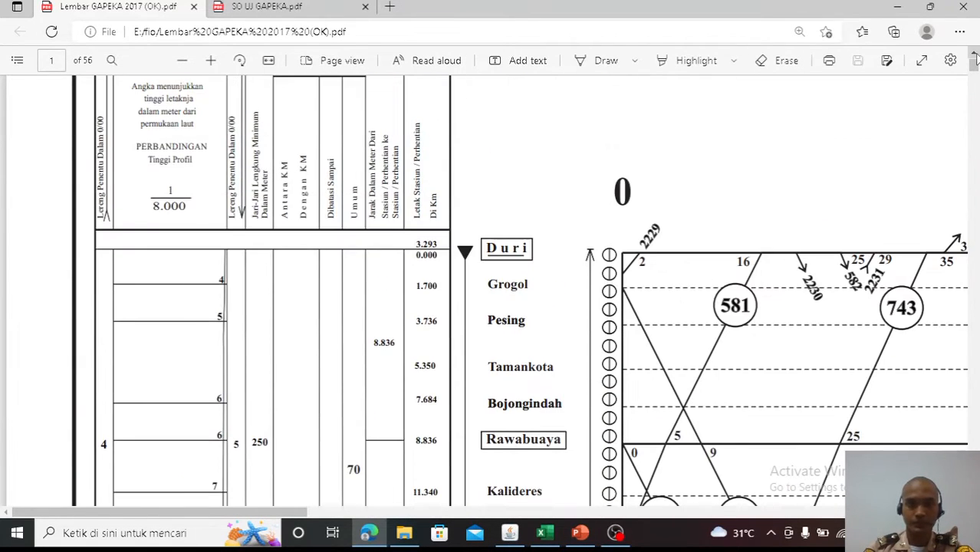
left_click(972, 55)
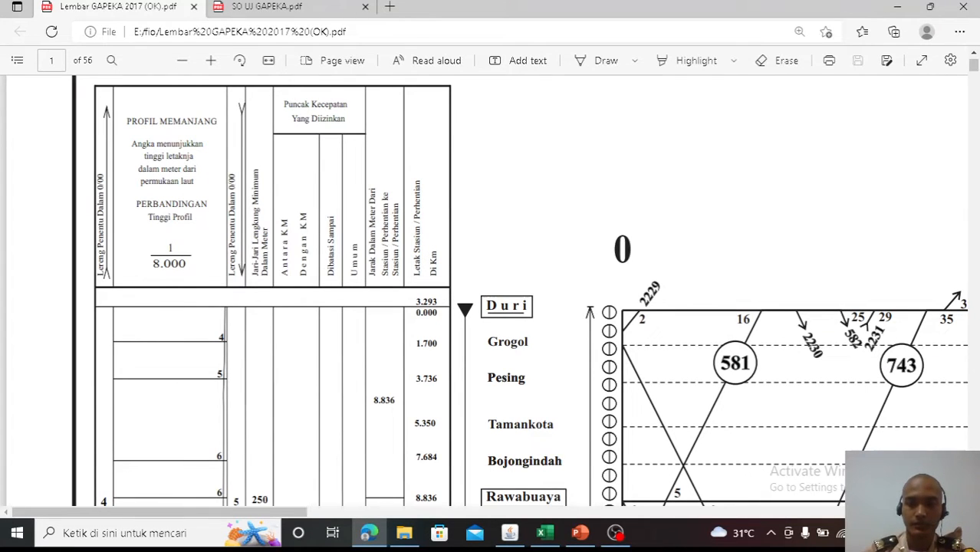
scroll(491, 291, "down", 3)
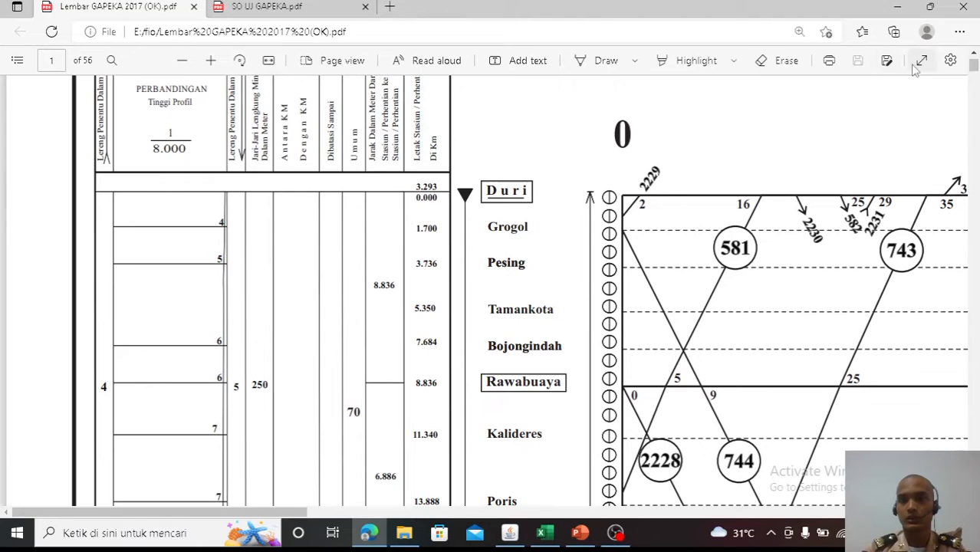
- Search the PDF for "tulungagung" and close the search
left_click(110, 69)
type("tulu")
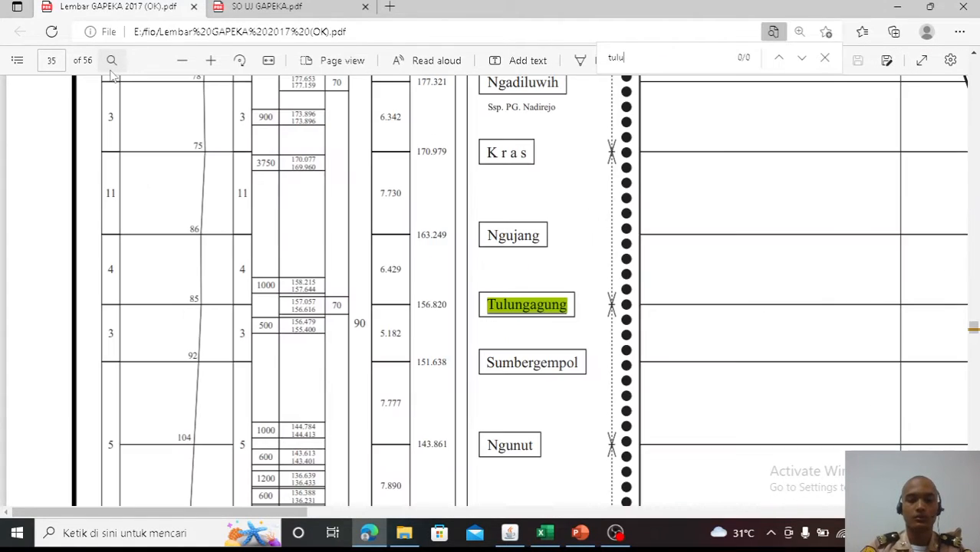
type("ngagung")
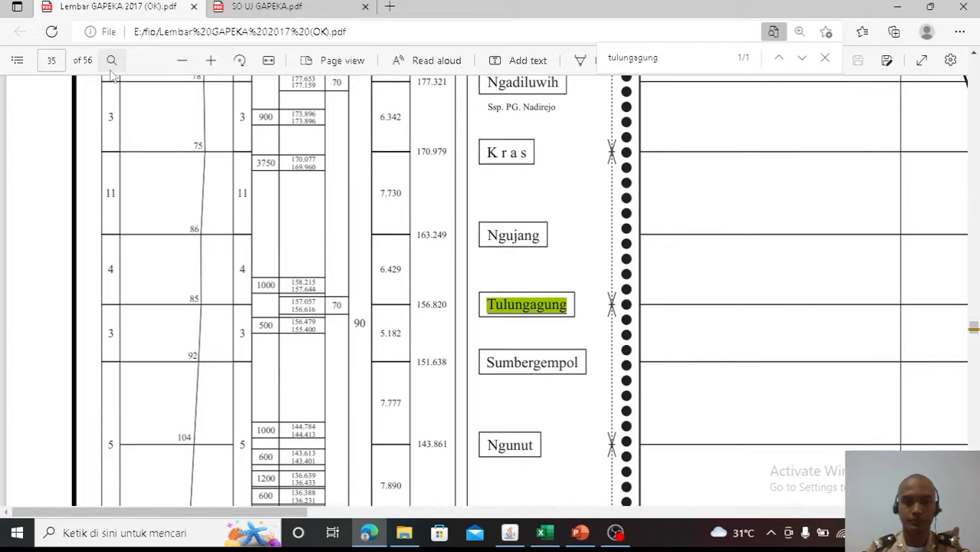
left_click(824, 58)
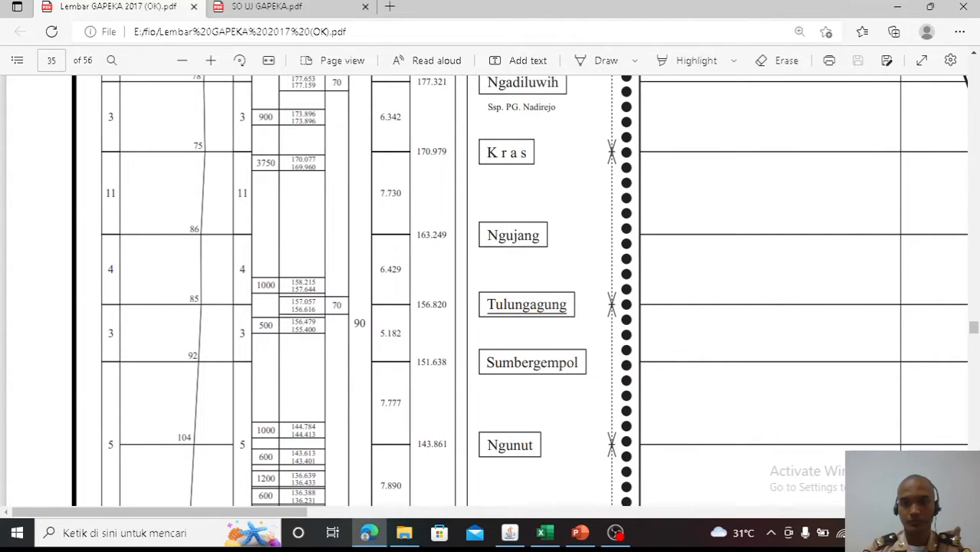
- Find Tulungagung station in the lower train diagram on page 36
scroll(487, 292, "down", 5)
scroll(487, 292, "down", 10)
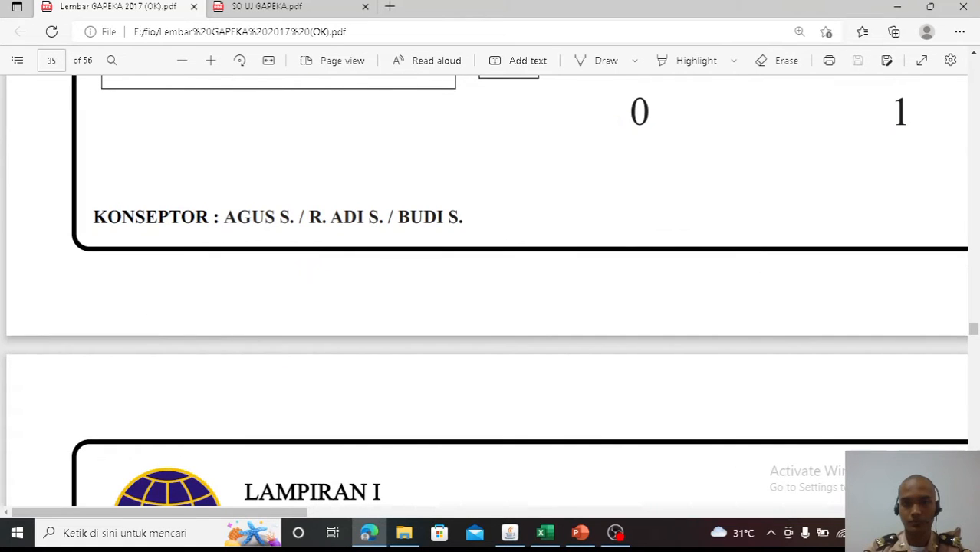
scroll(487, 291, "down", 10)
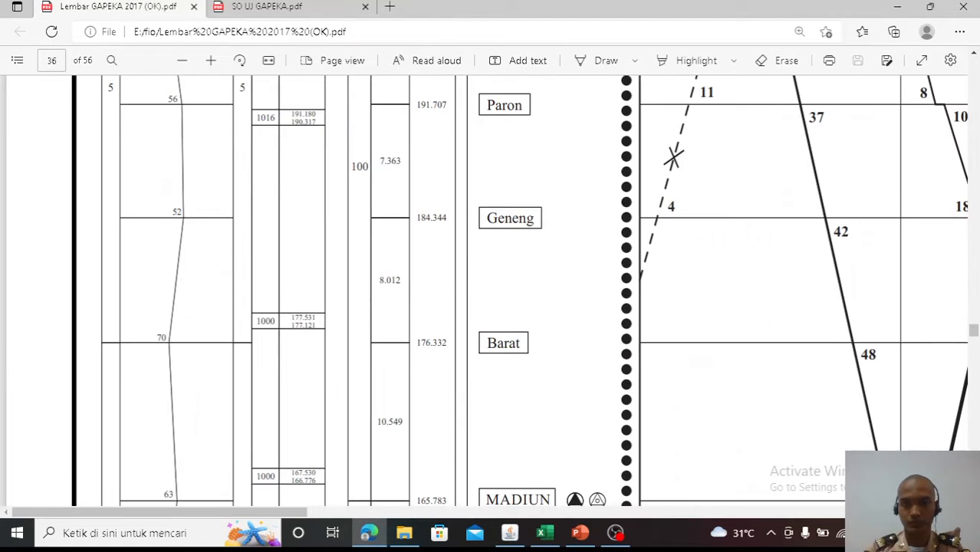
scroll(486, 292, "down", 20)
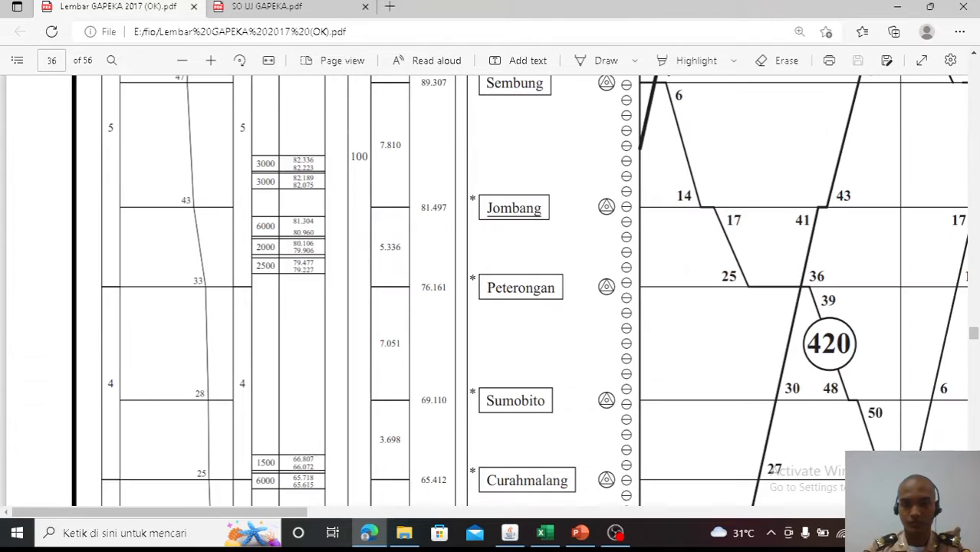
scroll(487, 291, "down", 10)
scroll(487, 291, "down", 5)
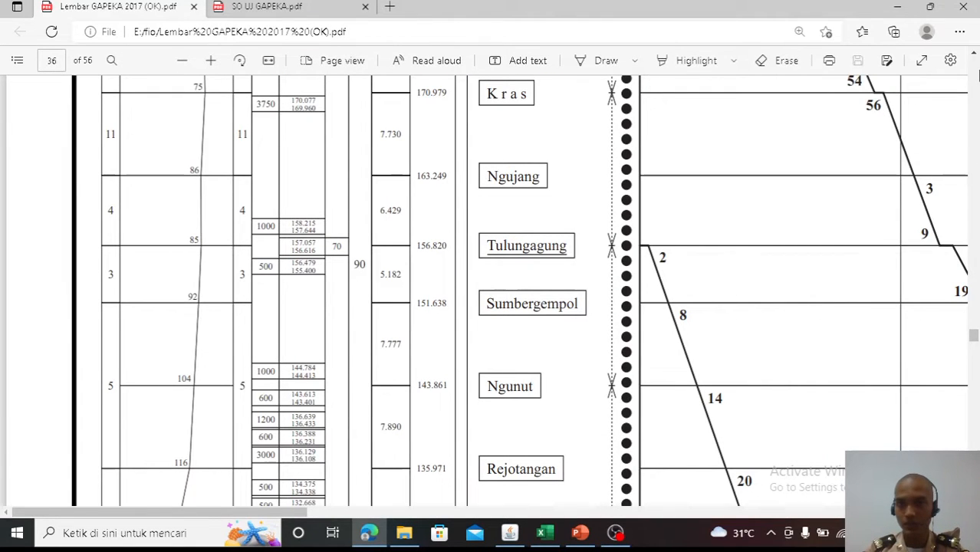
- Examine the station names, kilometre positions and distances from Tulungagung up to Kertosono on page 36
scroll(978, 69, "up", 3)
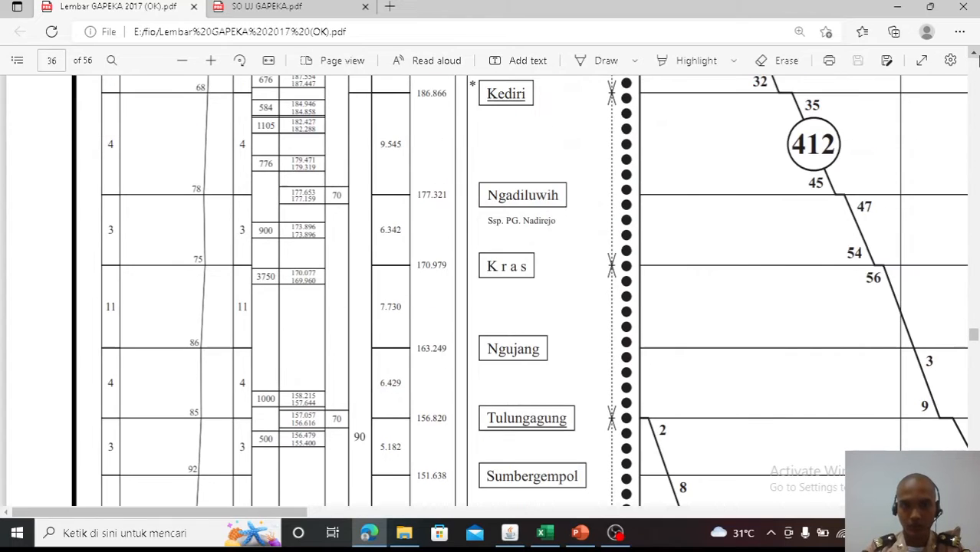
scroll(978, 61, "up", 3)
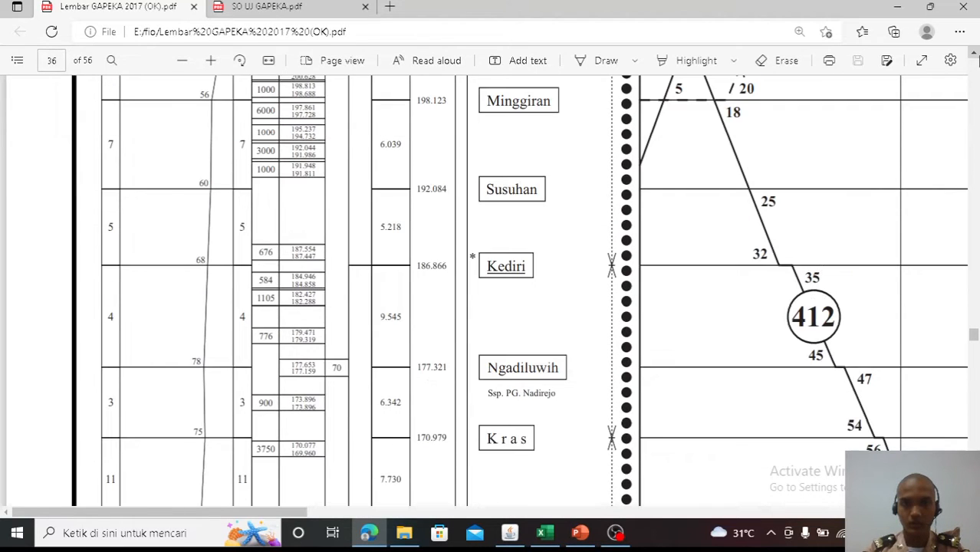
scroll(978, 62, "up", 4)
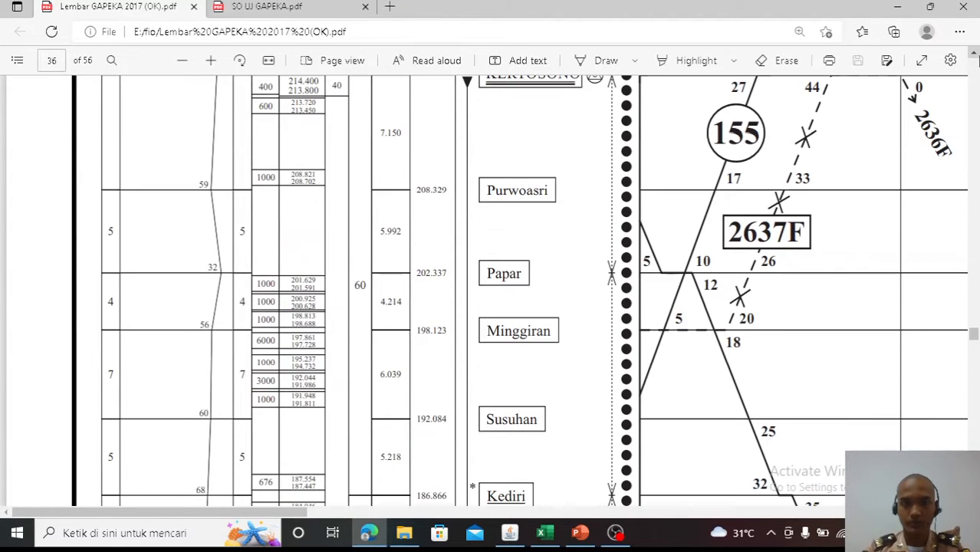
scroll(975, 54, "up", 1)
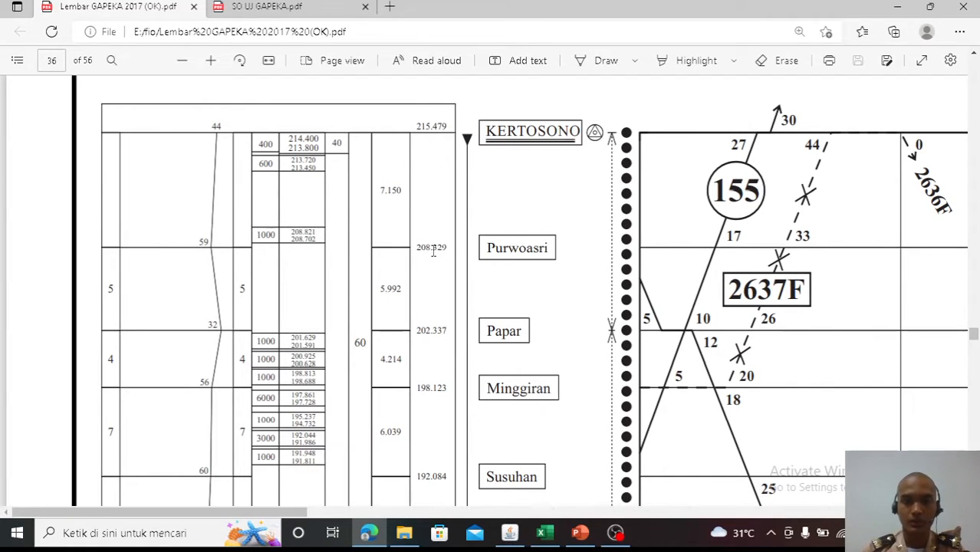
left_click_drag(434, 249, 435, 313)
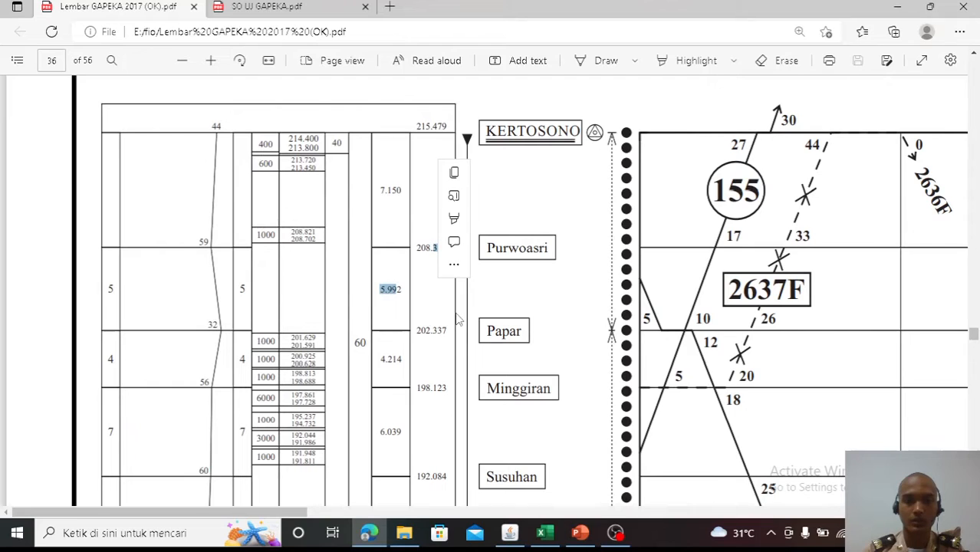
left_click(435, 312)
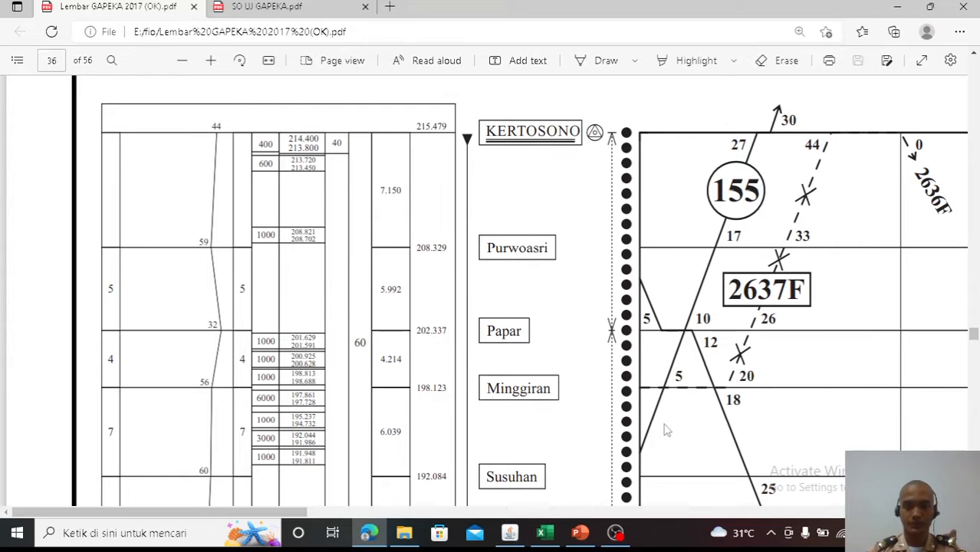
- Examine the station track layout diagrams beside the Kertosono line graph on page 36, including Kts, Pwa, Ppr, Mgn and Kd
left_click_drag(304, 512, 943, 512)
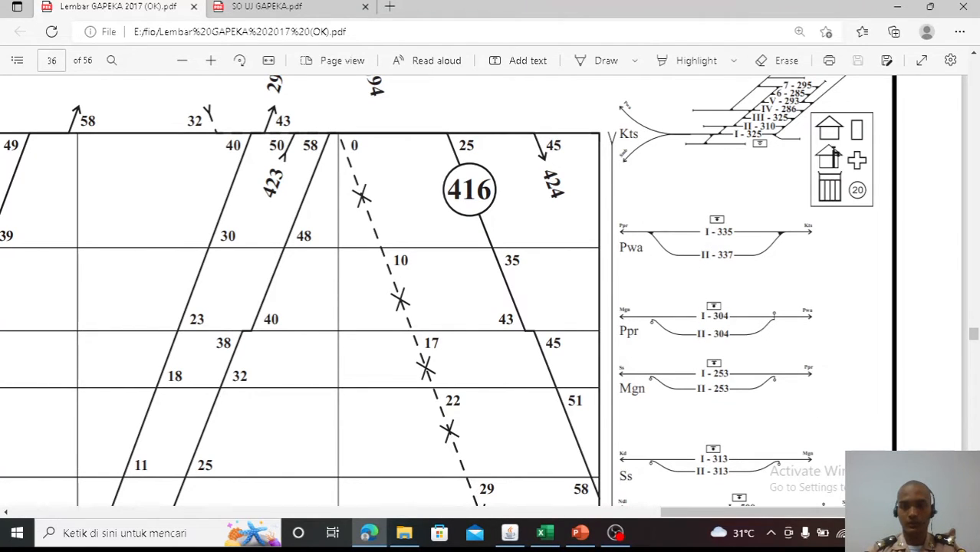
scroll(301, 289, "down", 3)
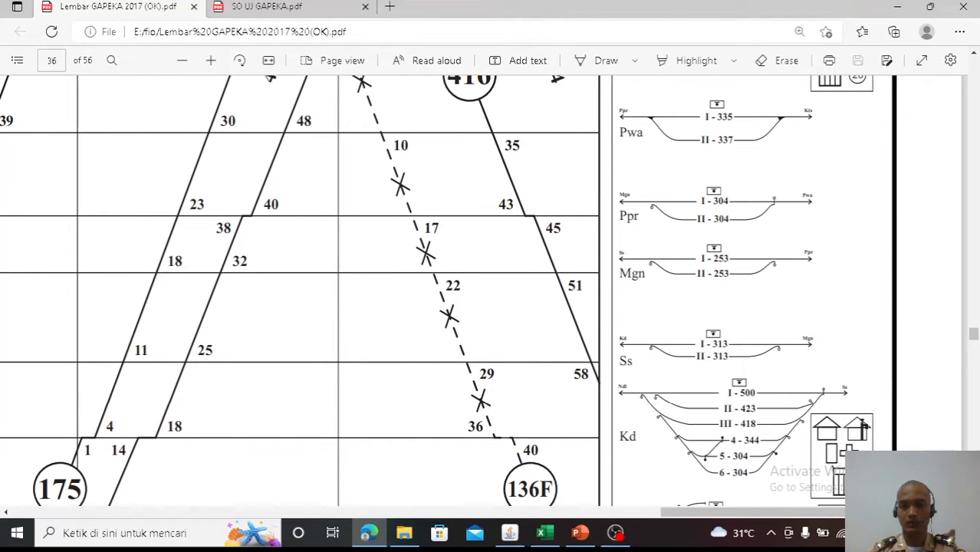
scroll(301, 290, "down", 5)
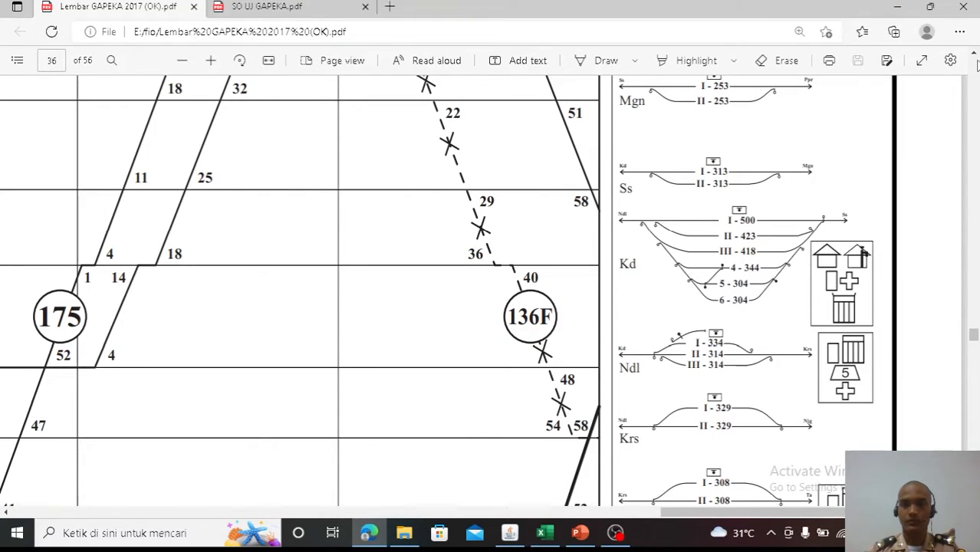
scroll(975, 63, "up", 3)
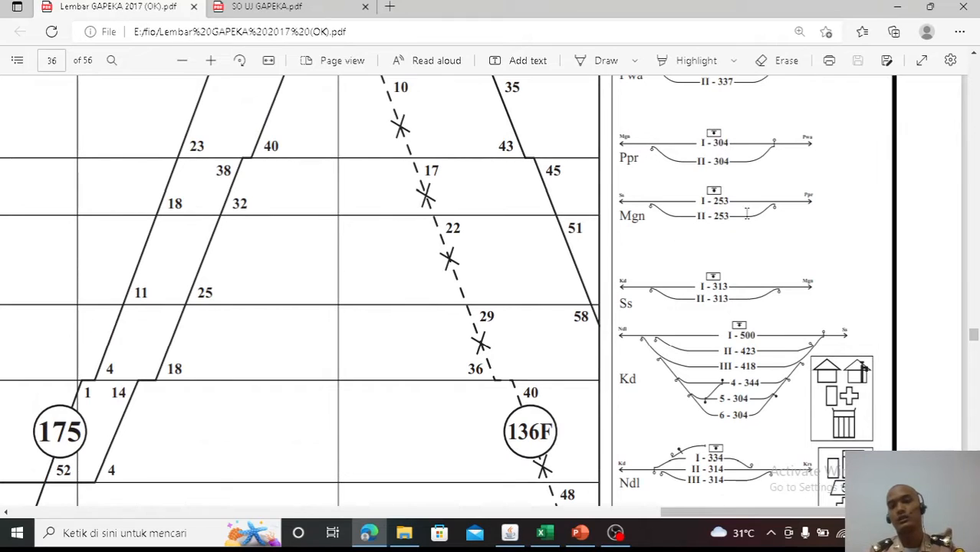
scroll(975, 63, "up", 10)
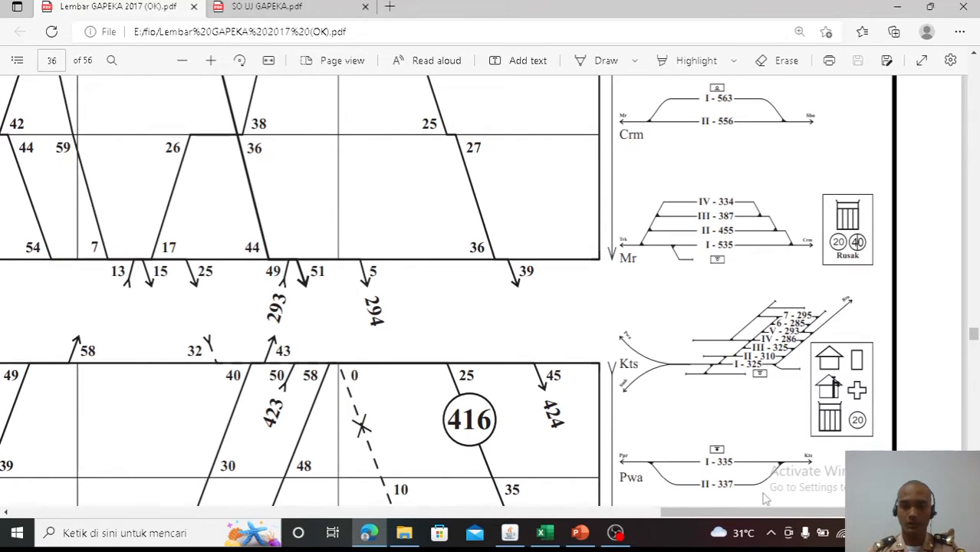
- Examine the train paths and hour axis between Kertosono and Wlingi on page 36 at a smaller zoom
left_click_drag(763, 512, 380, 506)
left_click_drag(312, 497, 255, 500)
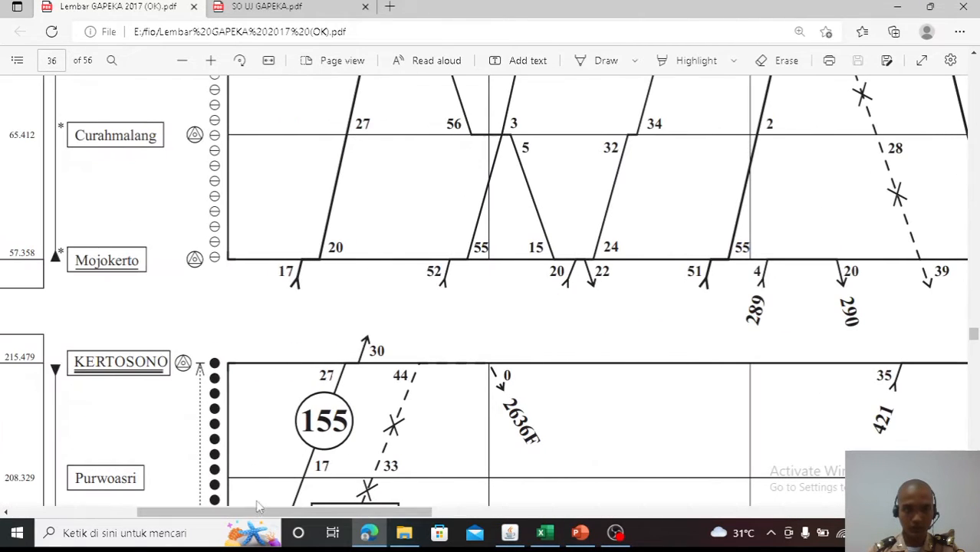
left_click(182, 60)
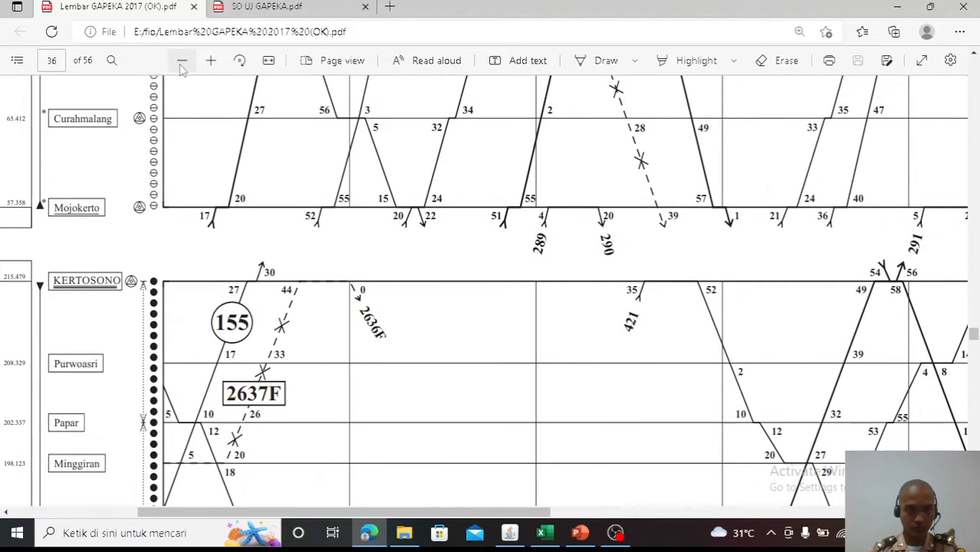
left_click(181, 60)
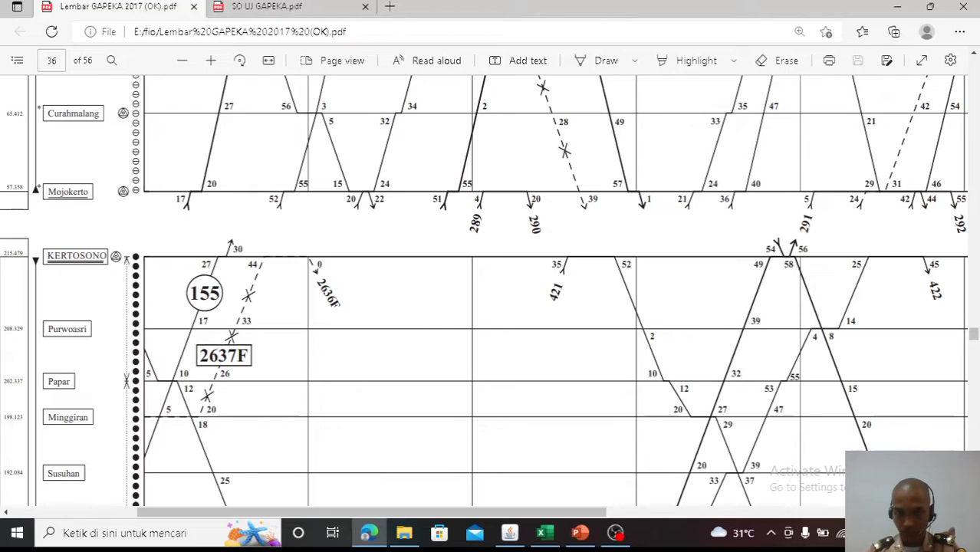
scroll(688, 415, "down", 2)
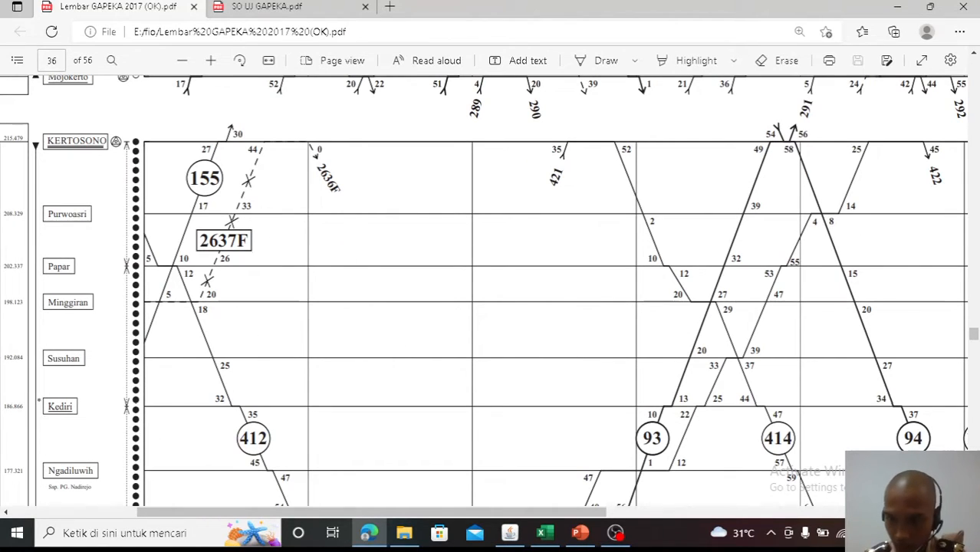
scroll(555, 291, "down", 5)
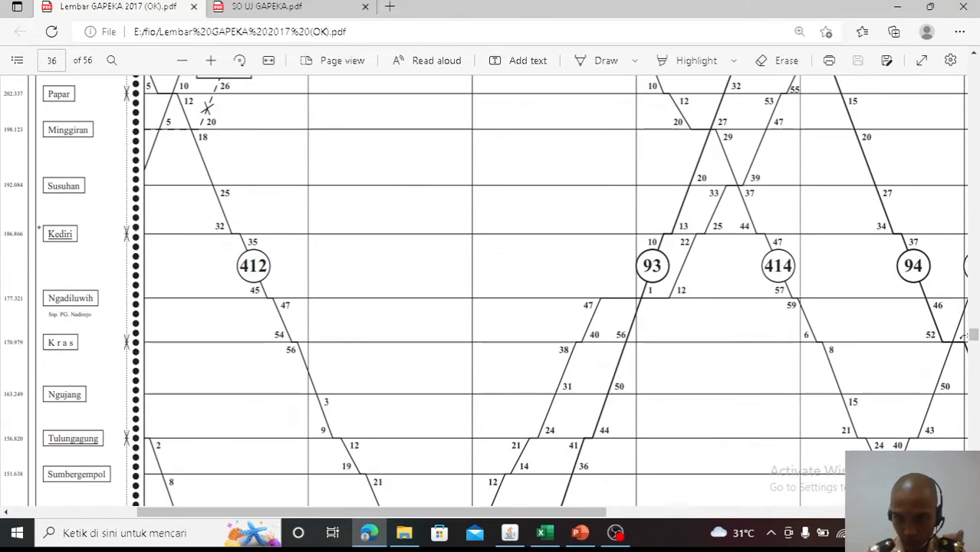
scroll(554, 291, "down", 5)
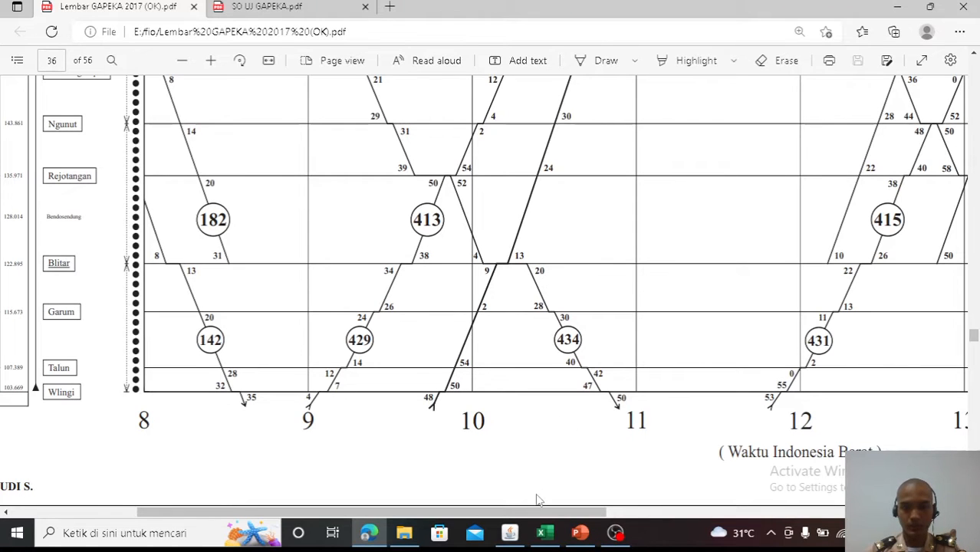
left_click_drag(543, 518, 512, 484)
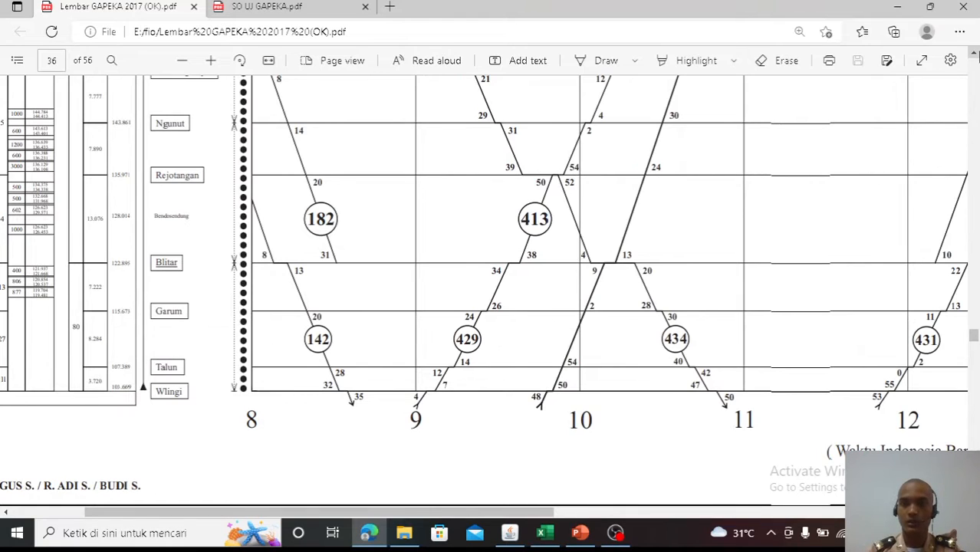
- Compare the train paths near Kertosono with the hour labels below Wlingi, and return to the Kertosono section
left_click(974, 54)
left_click_drag(974, 55, 974, 55)
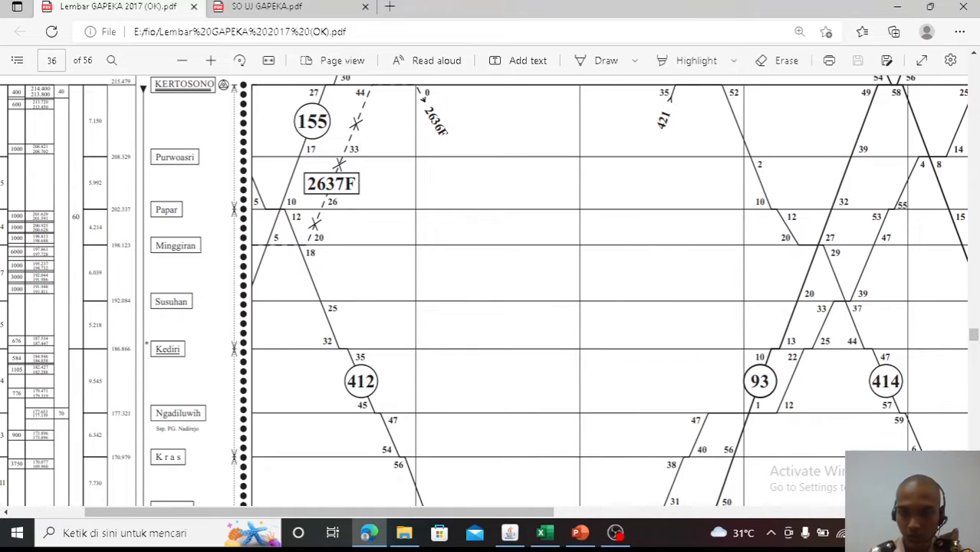
scroll(491, 291, "down", 10)
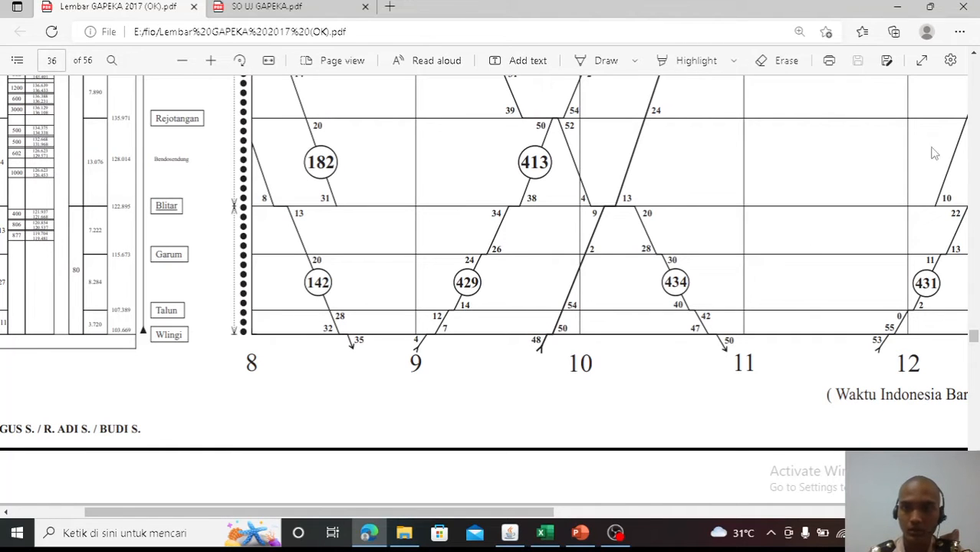
scroll(977, 63, "up", 10)
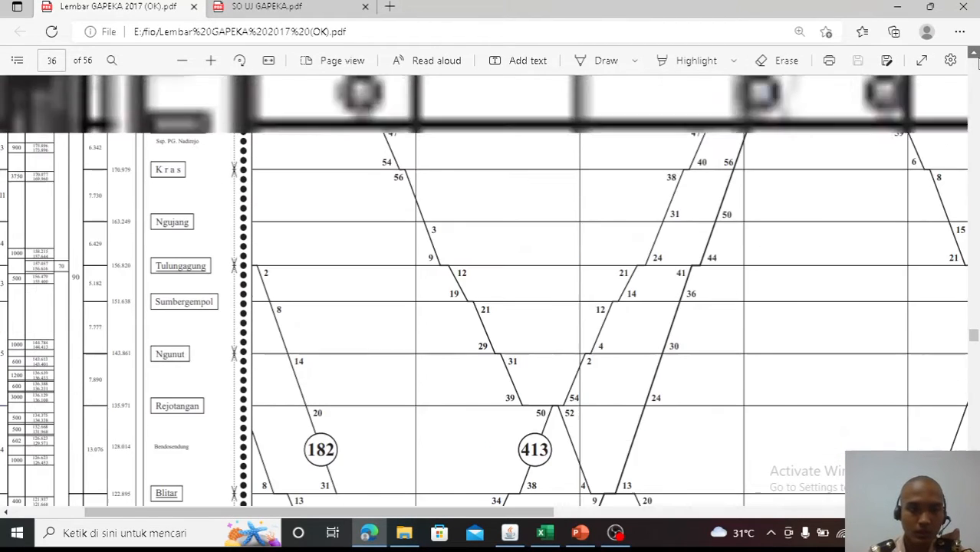
scroll(977, 63, "up", 5)
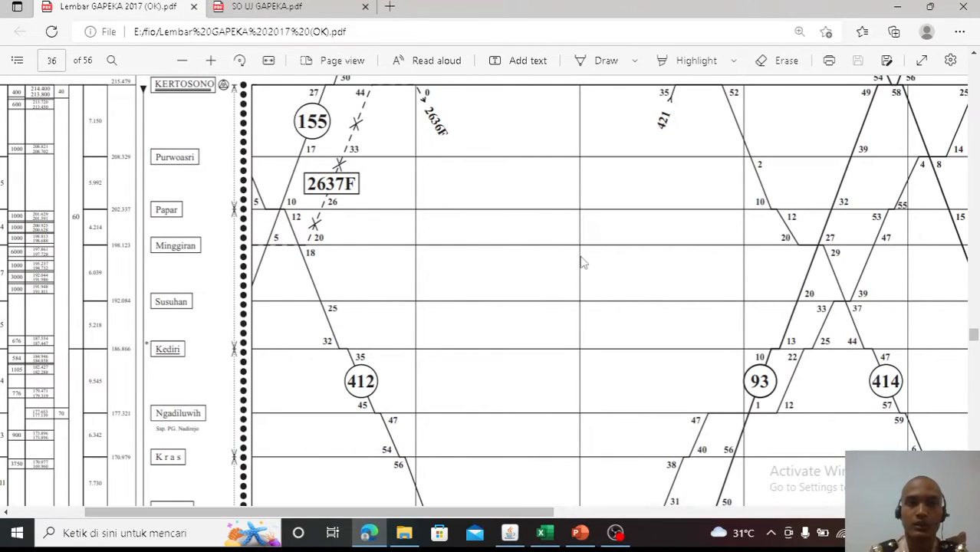
- Switch to jTrainGraph, view the timetable from the Tulungagung departures, and shrink the window to sit beside the GAPEKA PDF
left_click(511, 532)
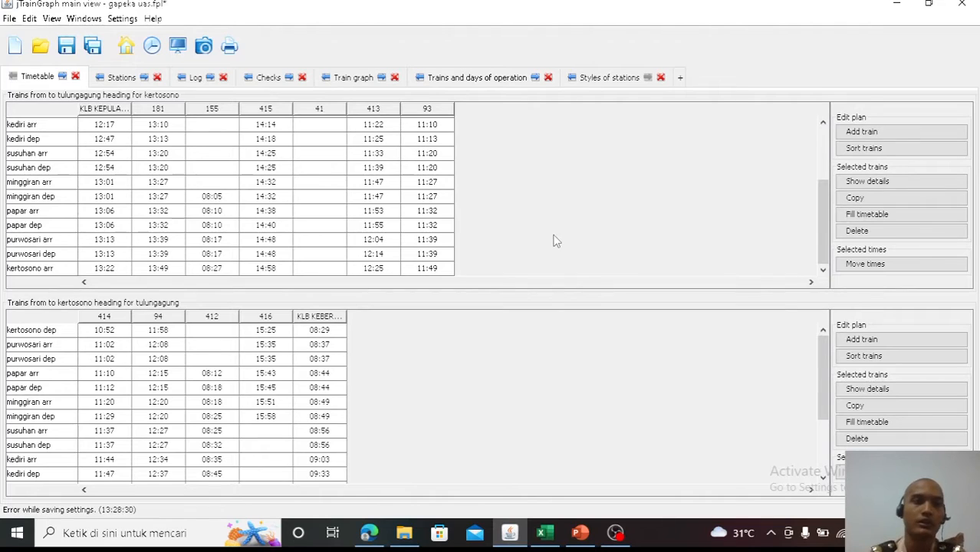
left_click_drag(822, 209, 824, 164)
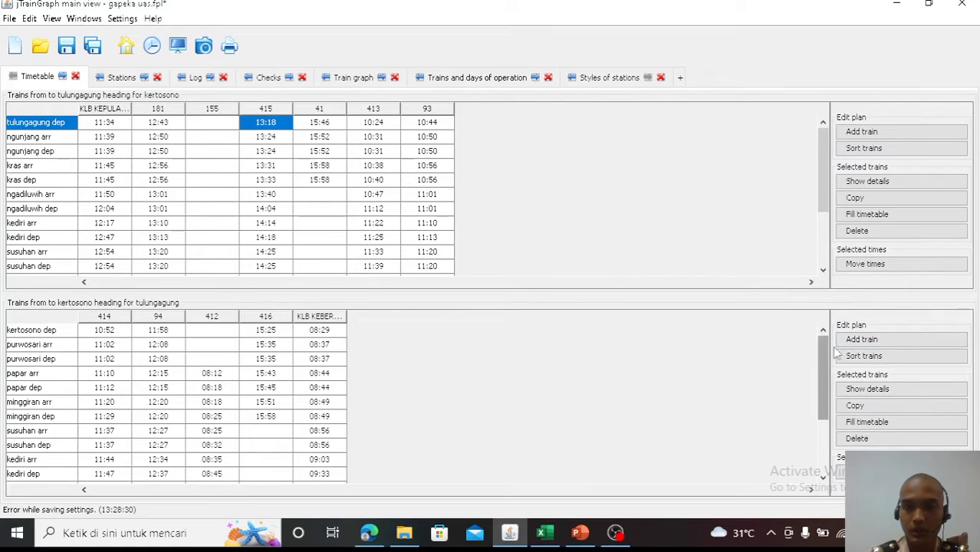
left_click(930, 5)
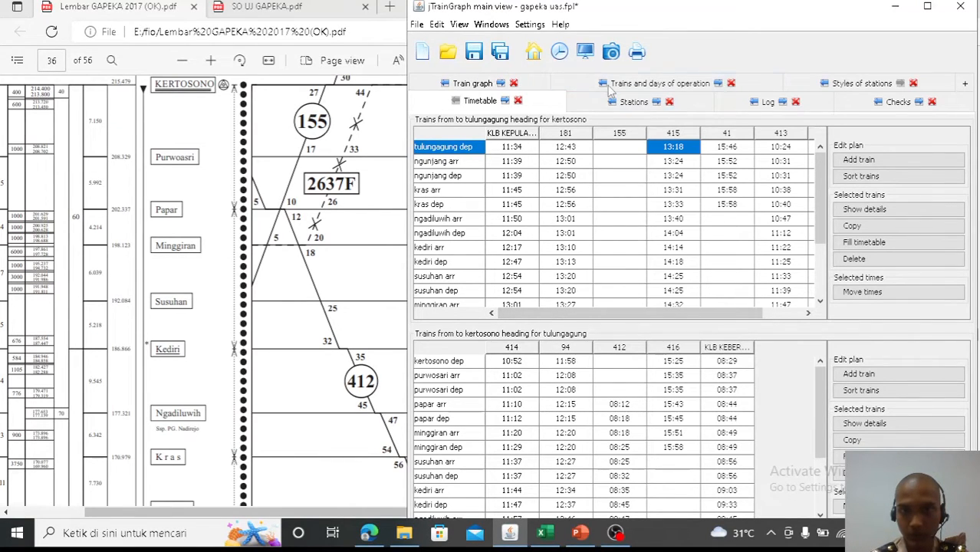
- Compare the kilometre positions in the jTrainGraph station list with those on page 36, enlarging the PDF around Kertosono
left_click(626, 103)
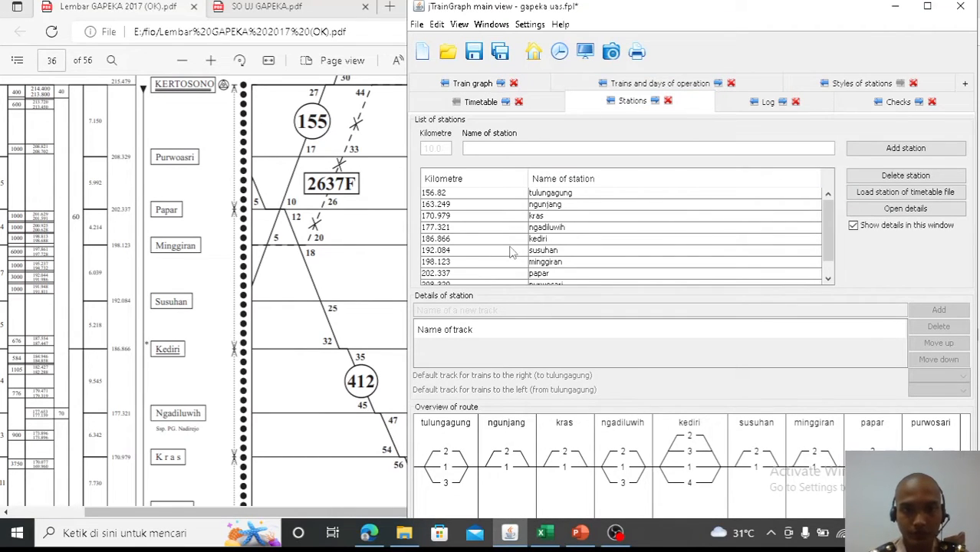
left_click_drag(828, 241, 827, 267)
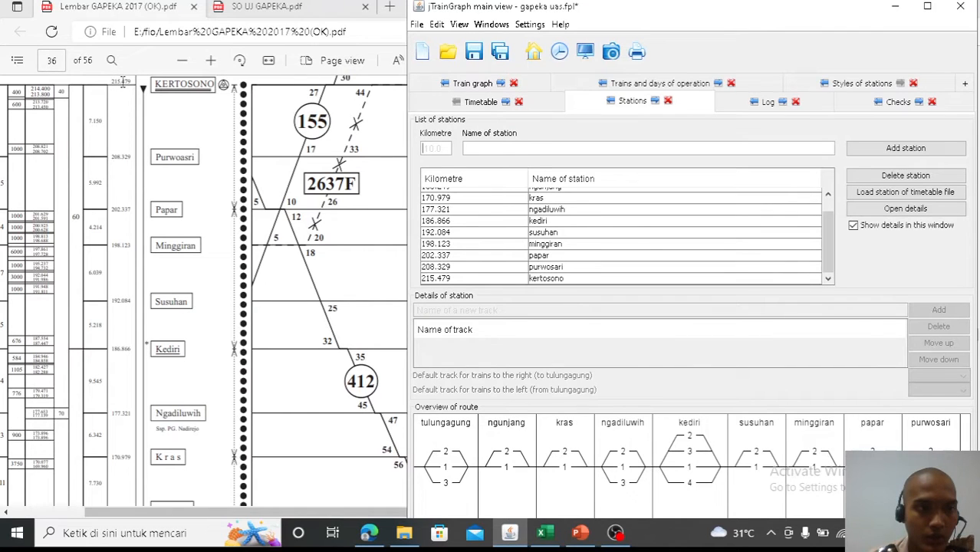
left_click(210, 59)
left_click(210, 60)
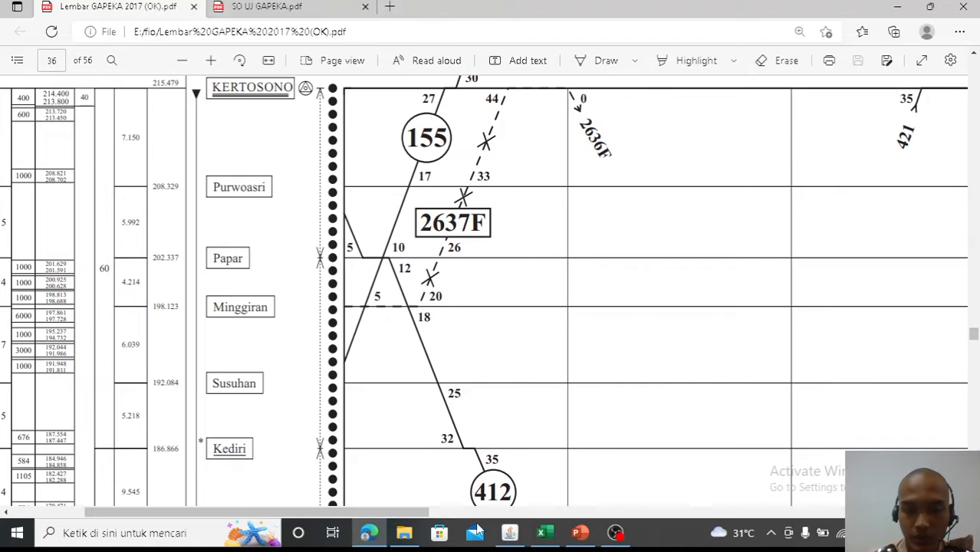
- In jTrainGraph, try adding a station named kertosono at kilometre 215.479, and undo the addition
left_click(510, 533)
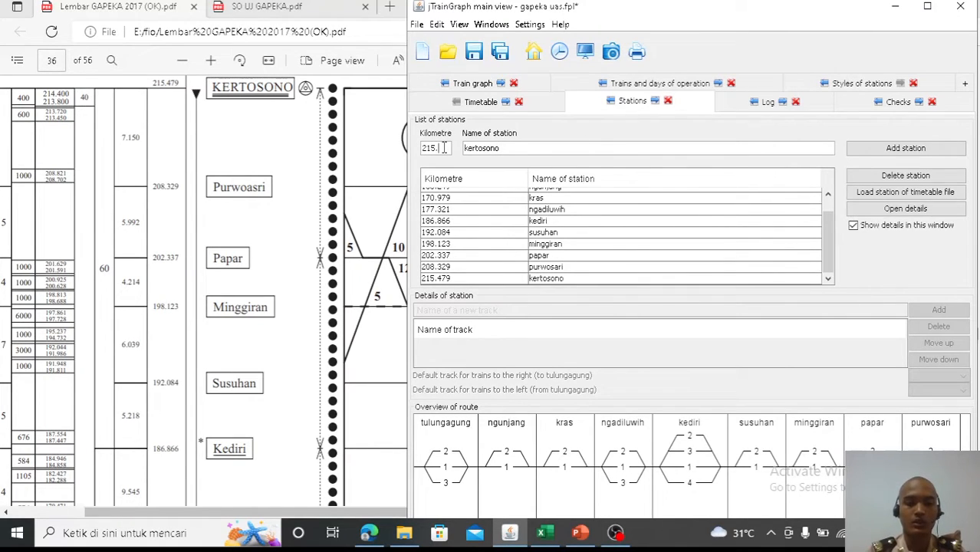
type("79")
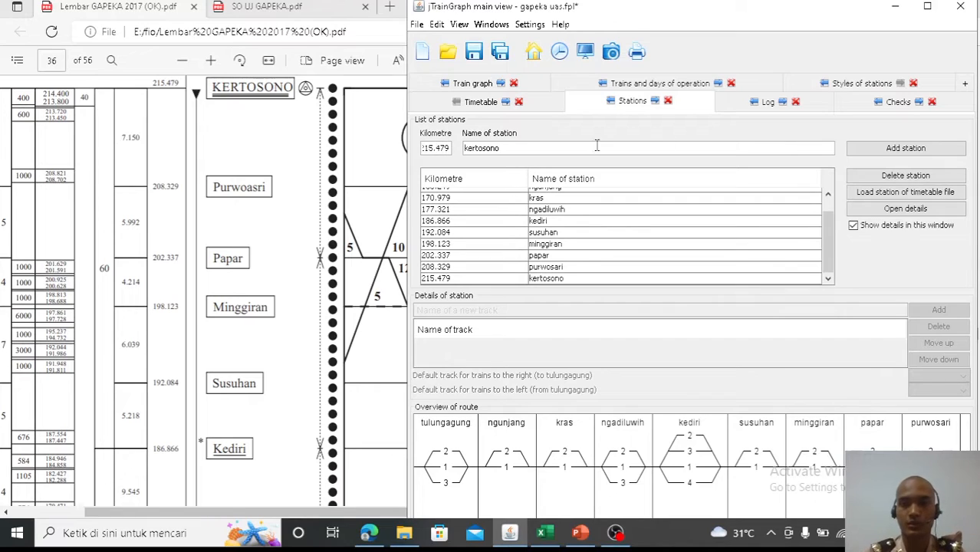
left_click(850, 150)
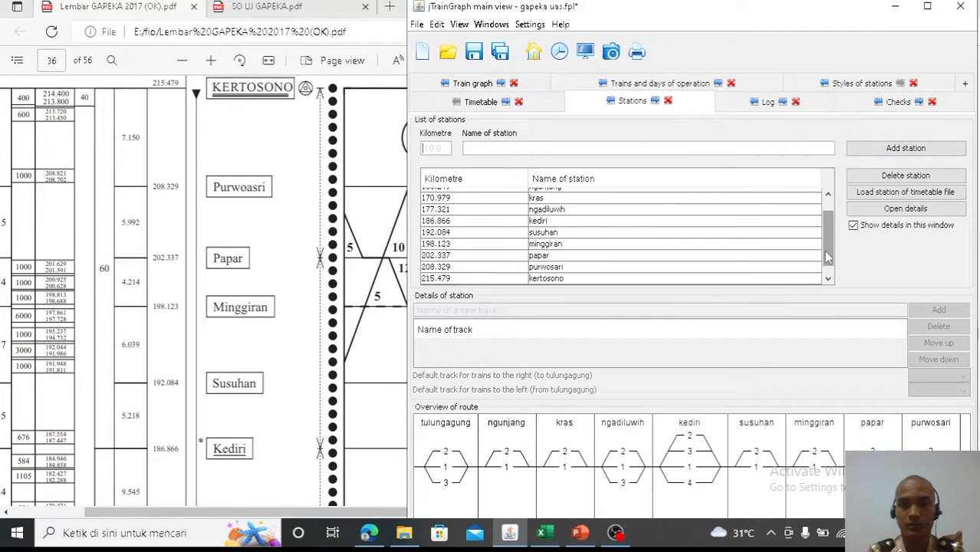
scroll(826, 257, "up", 2)
scroll(827, 260, "down", 2)
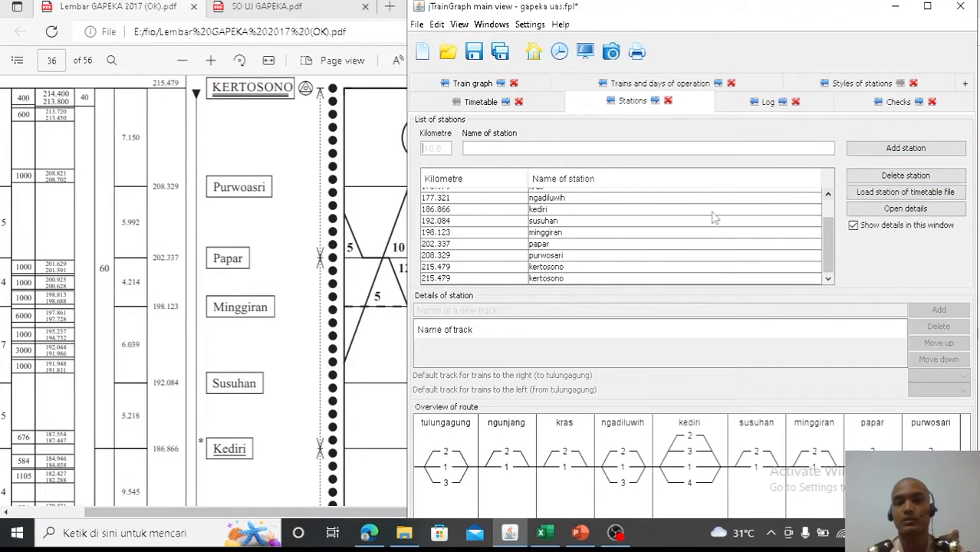
key("ctrl+z")
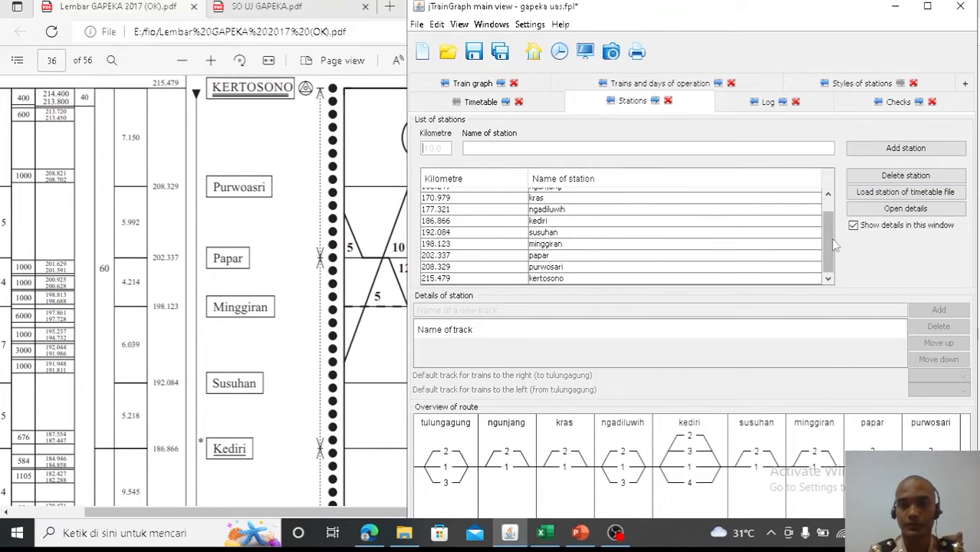
mouse_move(831, 244)
left_mouse_down()
mouse_move(833, 232)
mouse_move(833, 253)
left_mouse_up()
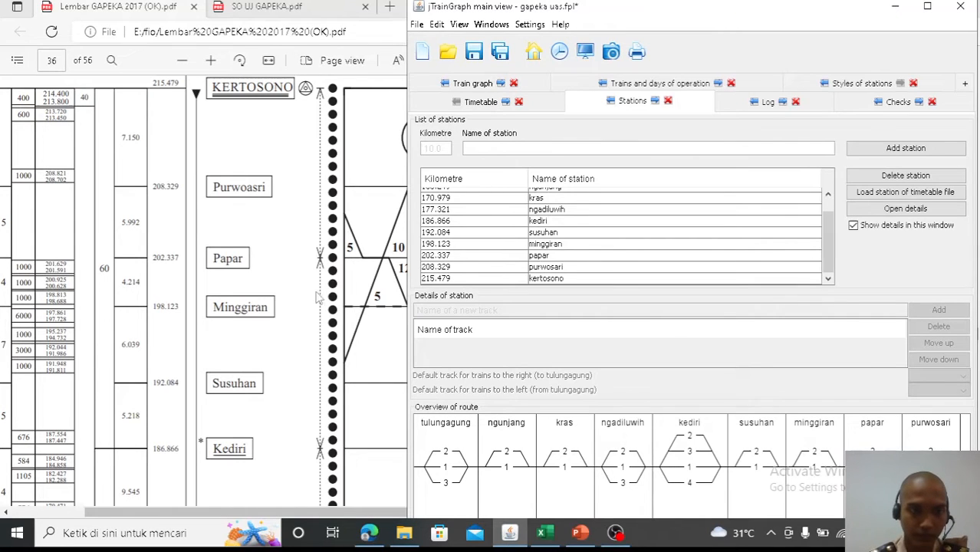
- Switch to the GAPEKA PDF and examine the track layout diagrams down to Tulungagung on page 36
left_click(305, 348)
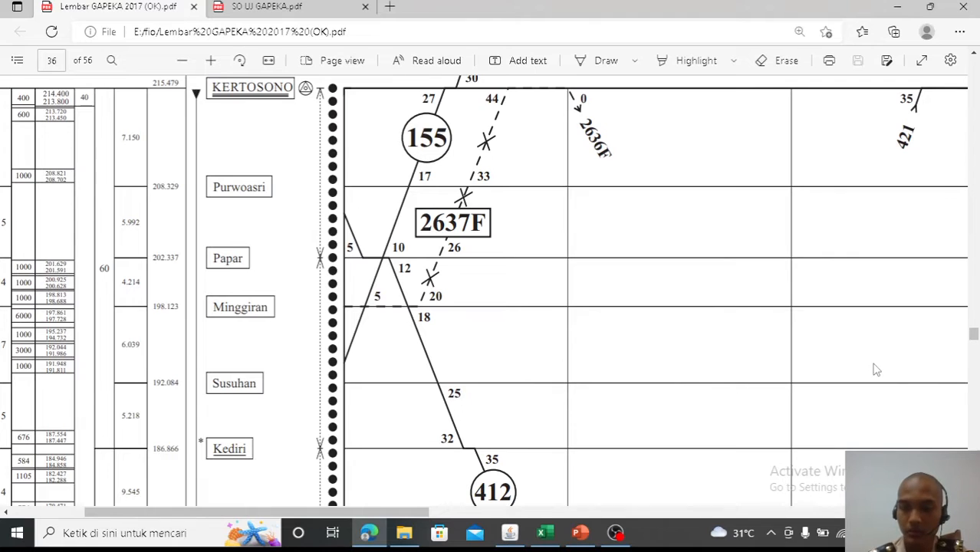
scroll(876, 370, "down", 3)
scroll(876, 369, "down", 2)
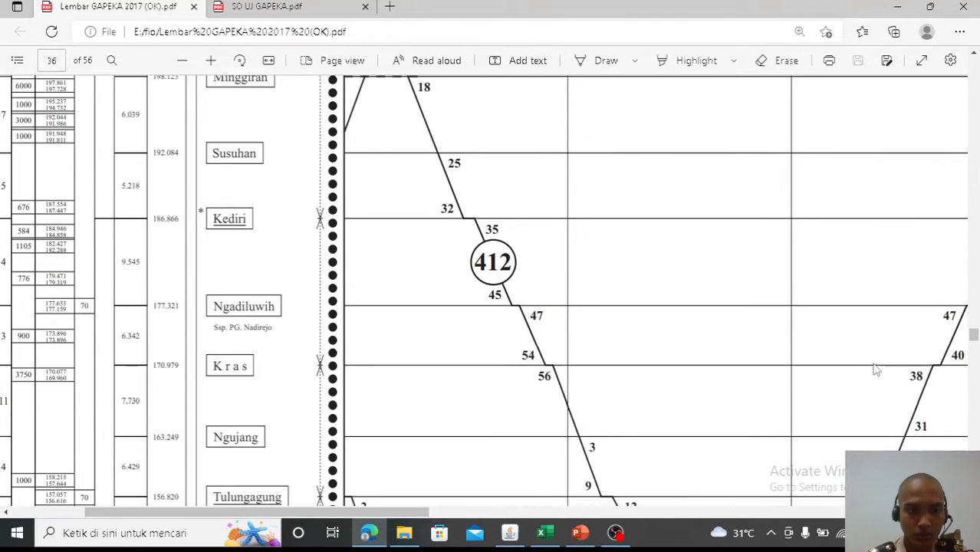
scroll(876, 370, "right", 6)
scroll(876, 369, "right", 18)
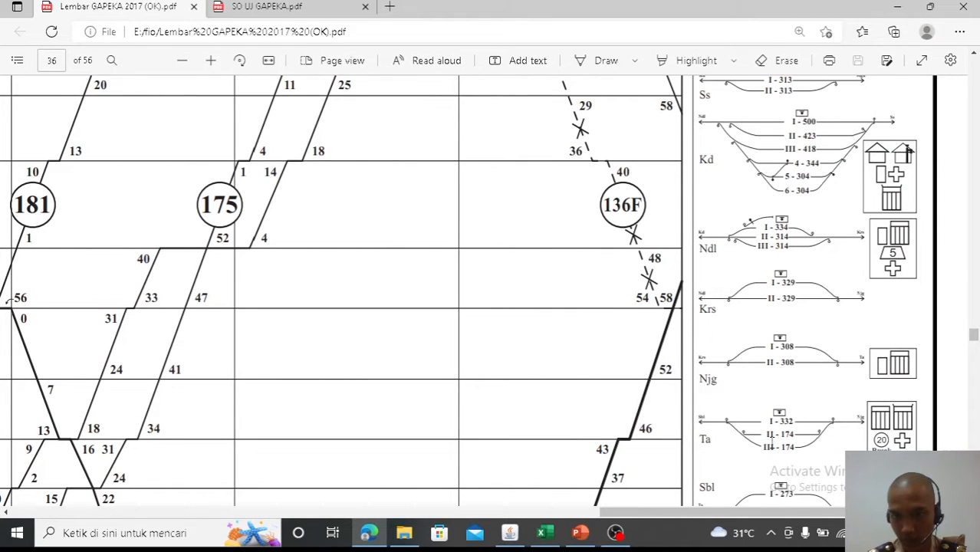
scroll(757, 435, "left", 15)
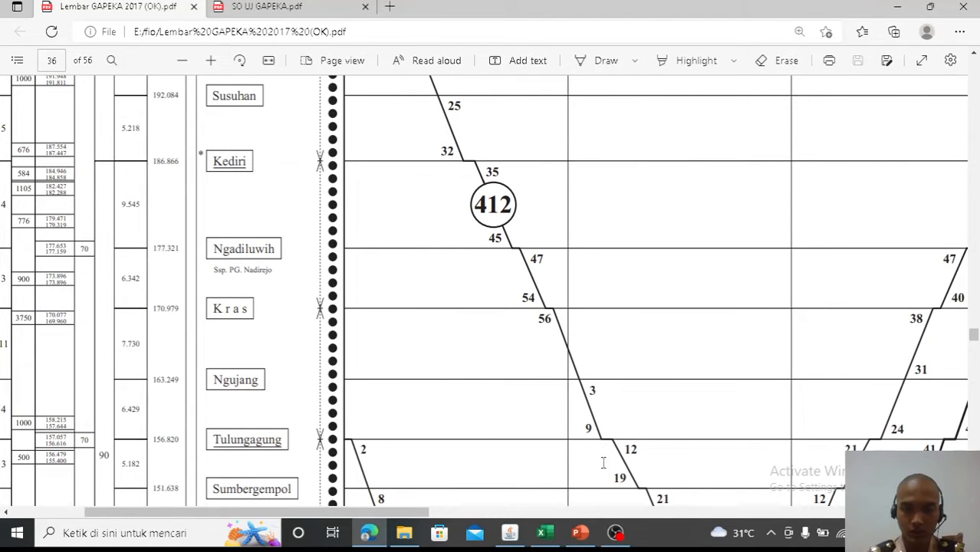
- In jTrainGraph, try adding a track named 4 to the tulungagung station, and undo the addition
left_click(509, 532)
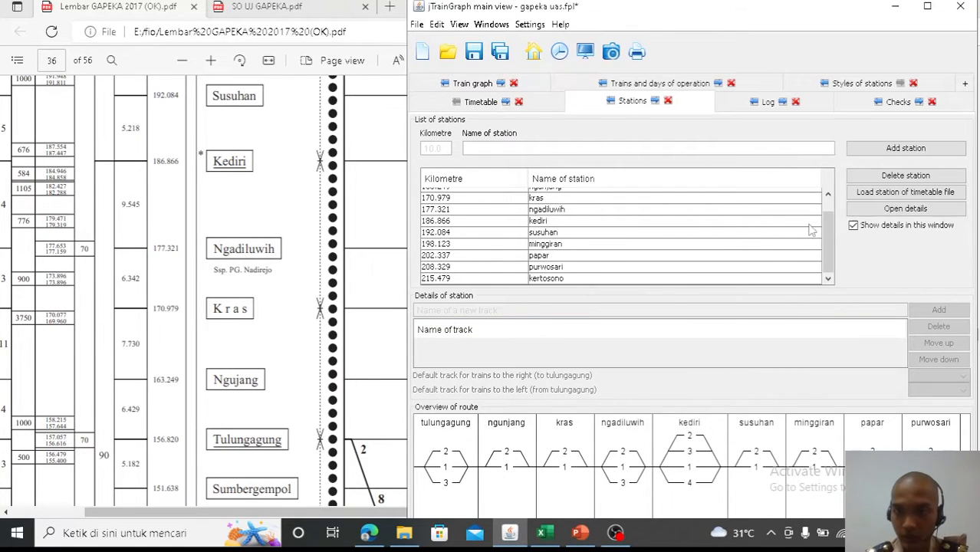
scroll(827, 222, "up", 2)
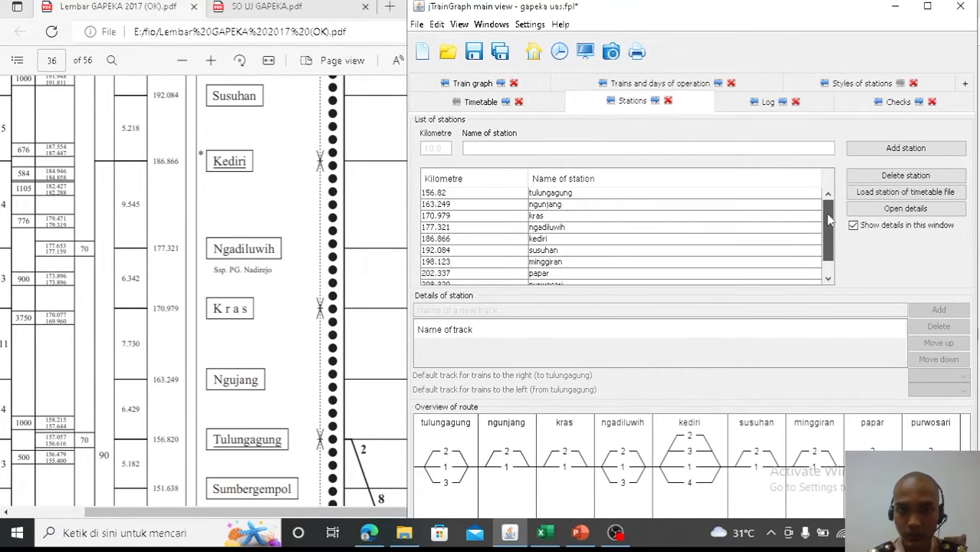
left_click(565, 193)
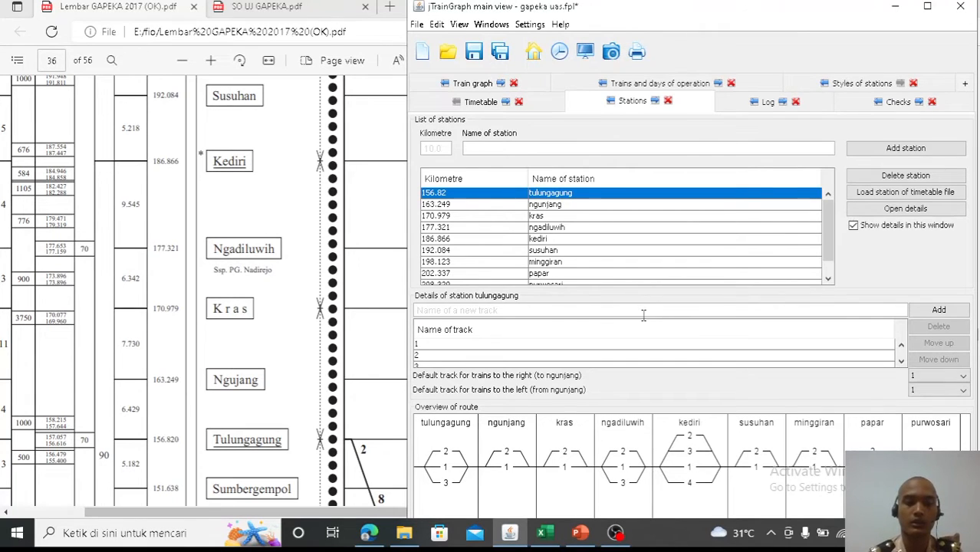
type("4")
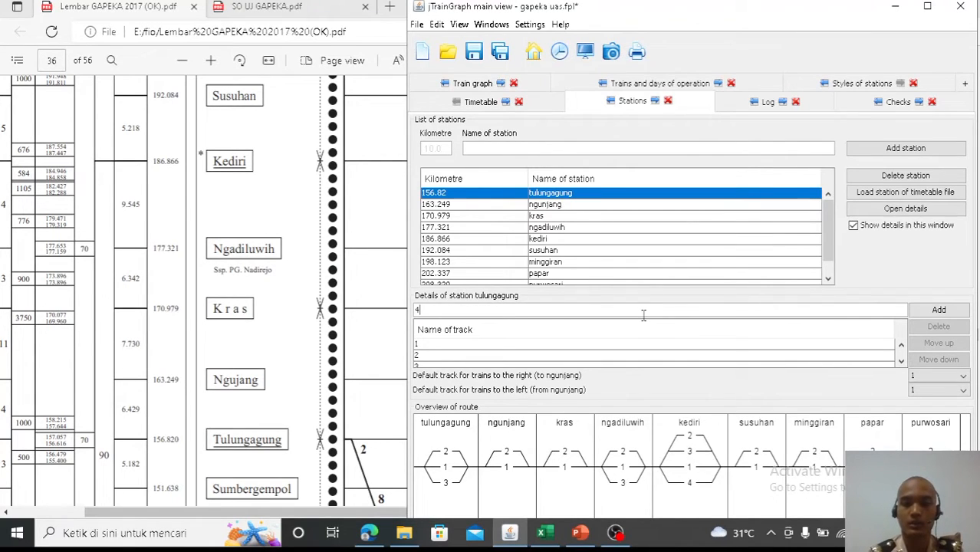
key("Return")
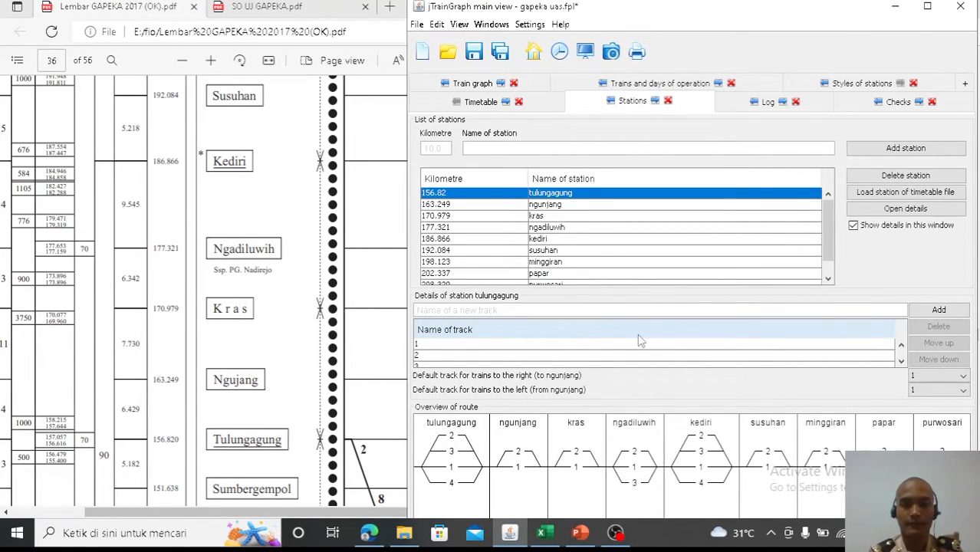
key("ctrl+z")
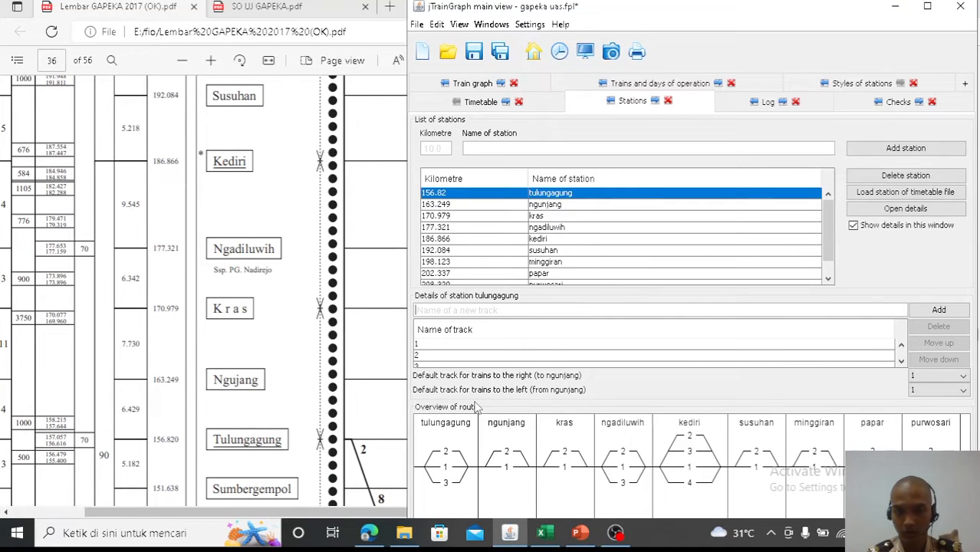
- Glance at the GAPEKA PDF, and view the Tulungagung–Kertosono train timetable in jTrainGraph
left_click(387, 515)
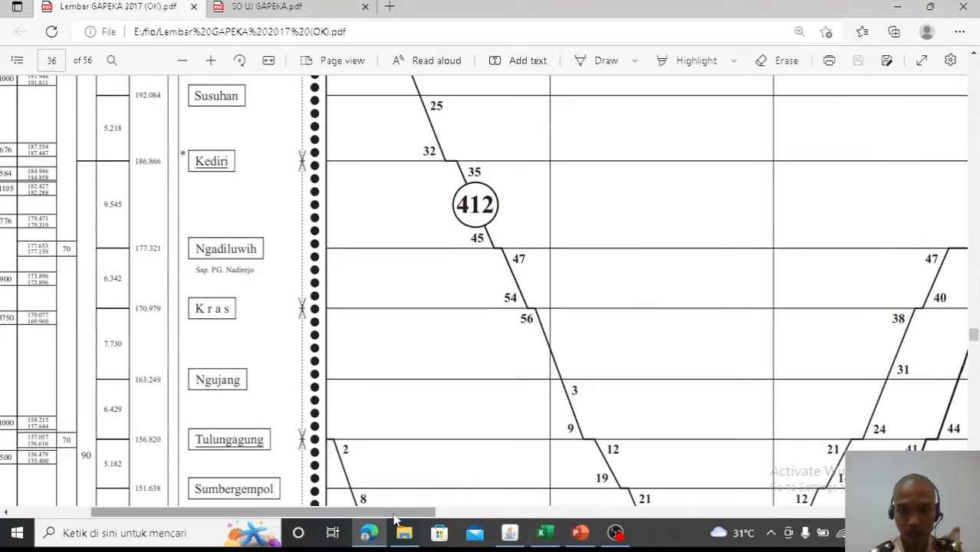
left_click(509, 534)
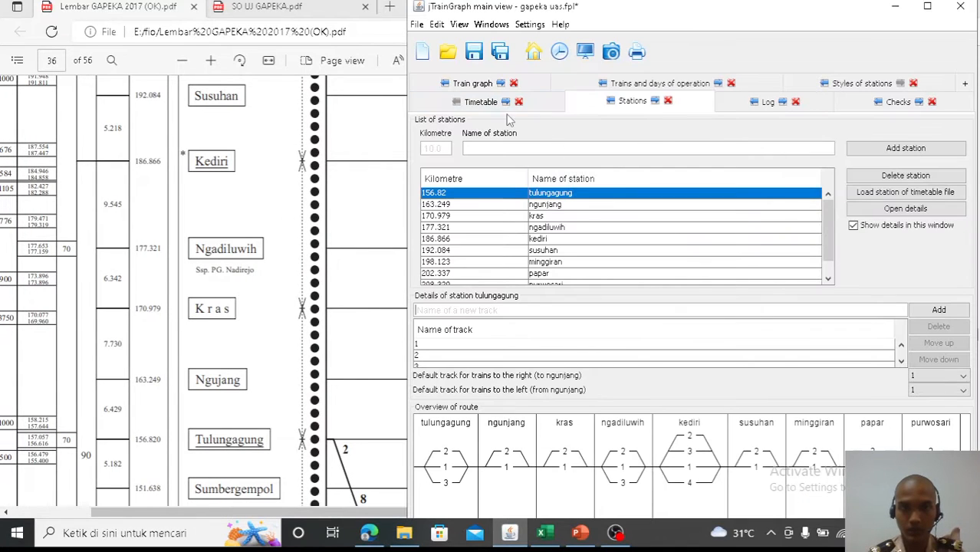
left_click(480, 102)
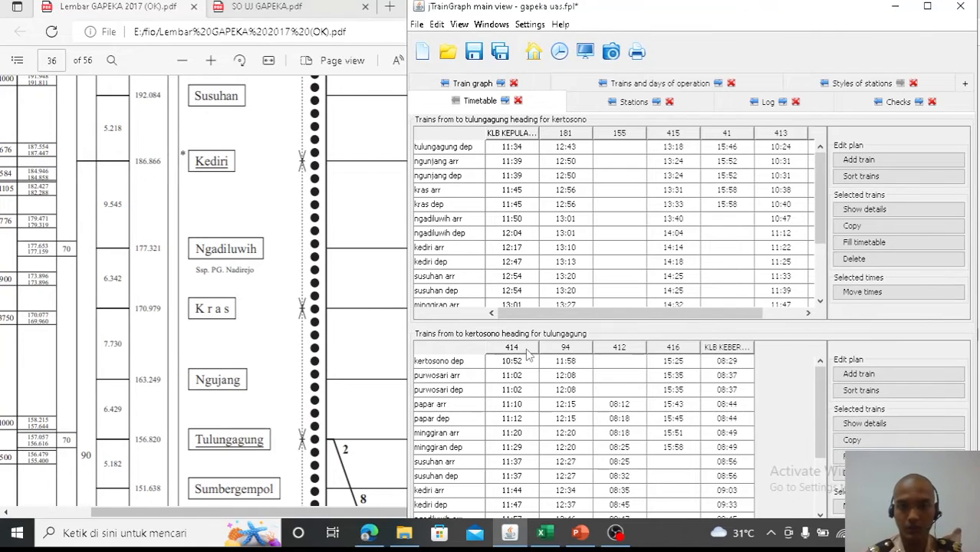
- Switch to the GAPEKA PDF and examine the train paths below Kertosono at a smaller zoom
left_click(383, 317)
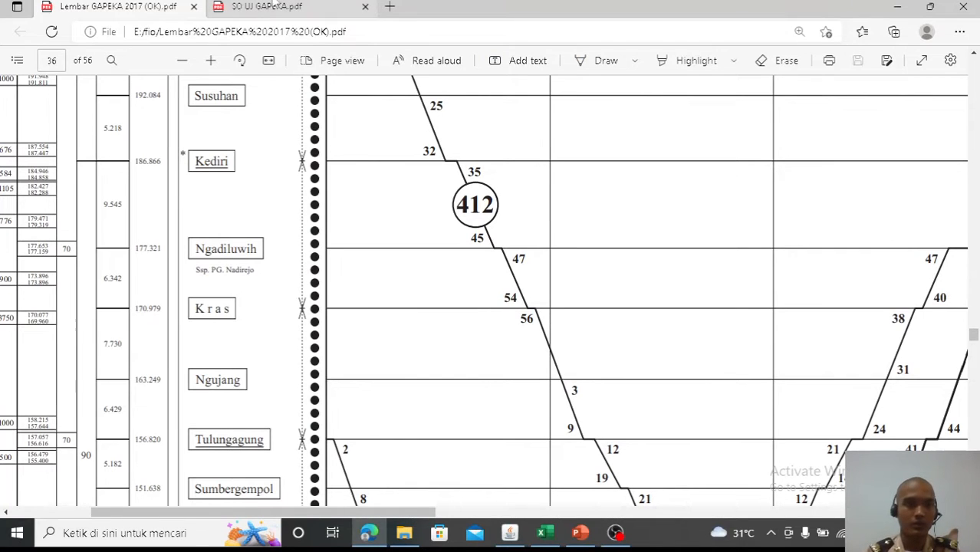
left_click(182, 61)
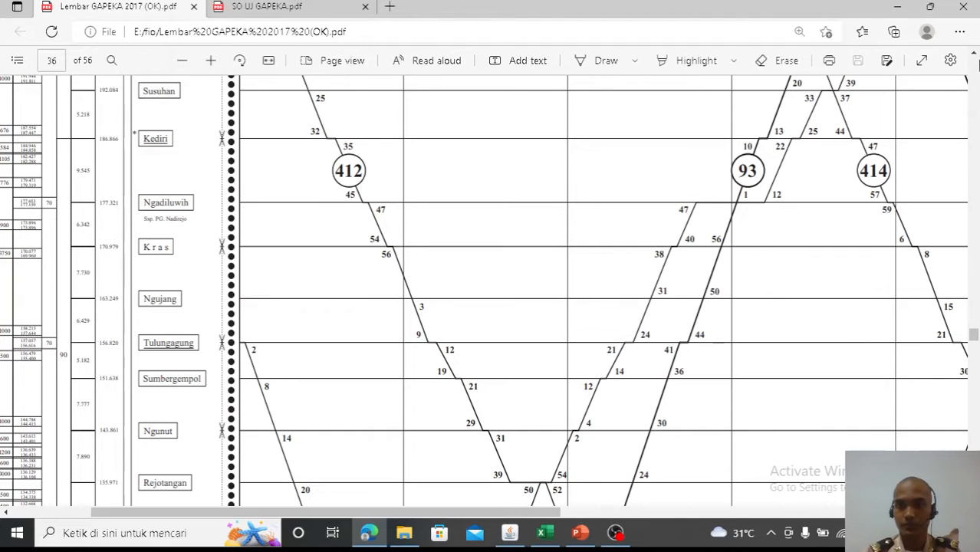
left_click(976, 53)
scroll(974, 53, "up", 3)
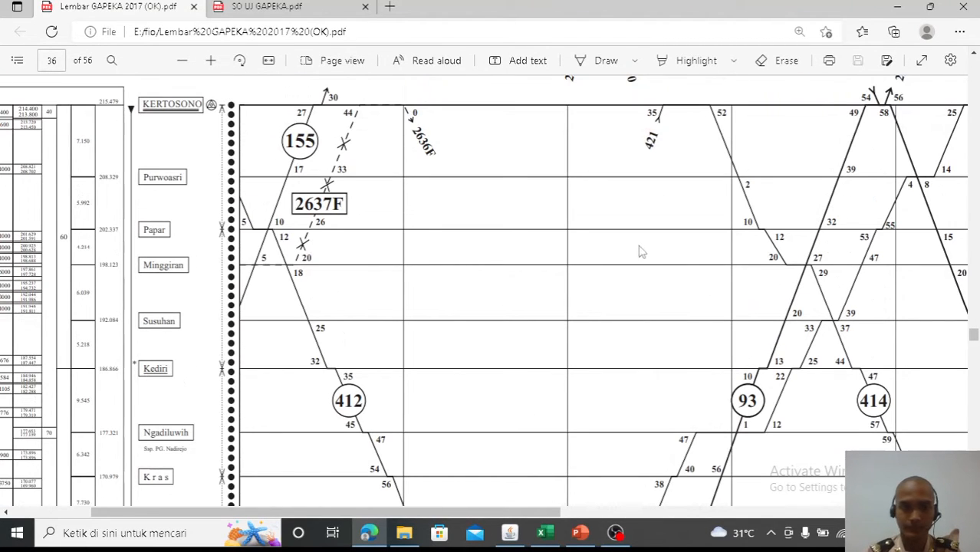
left_click_drag(218, 515, 280, 516)
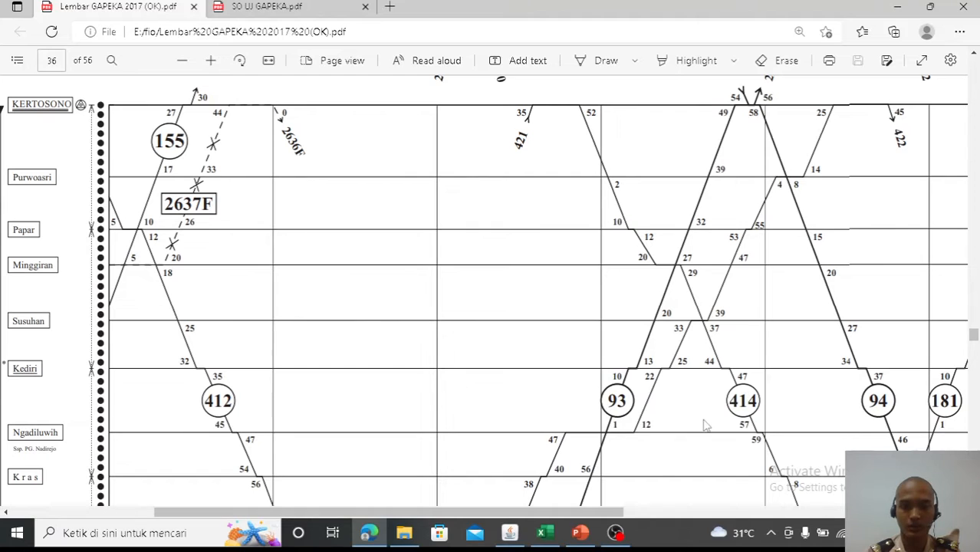
- Check the train columns in the jTrainGraph timetable, and locate the path of train 413 on page 36 of the PDF
left_click(512, 533)
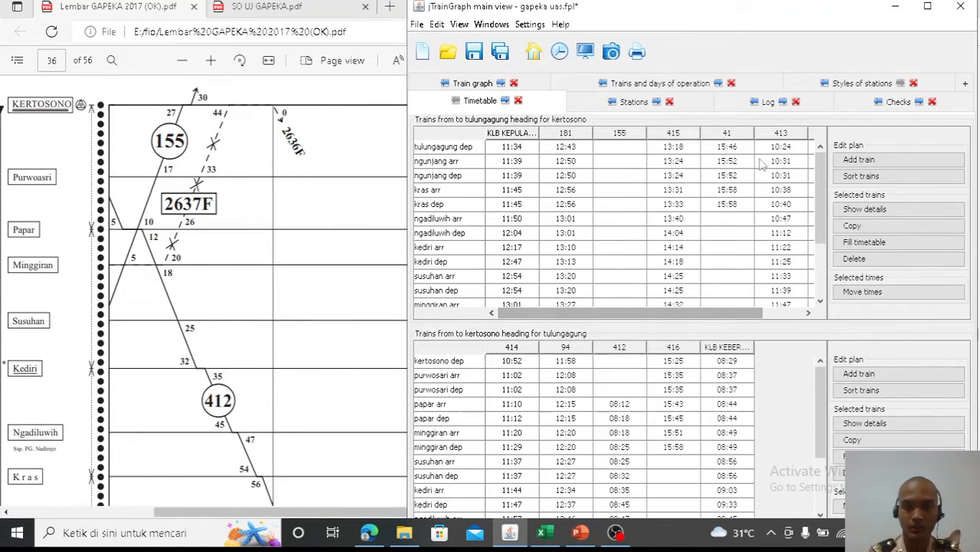
left_click(323, 333)
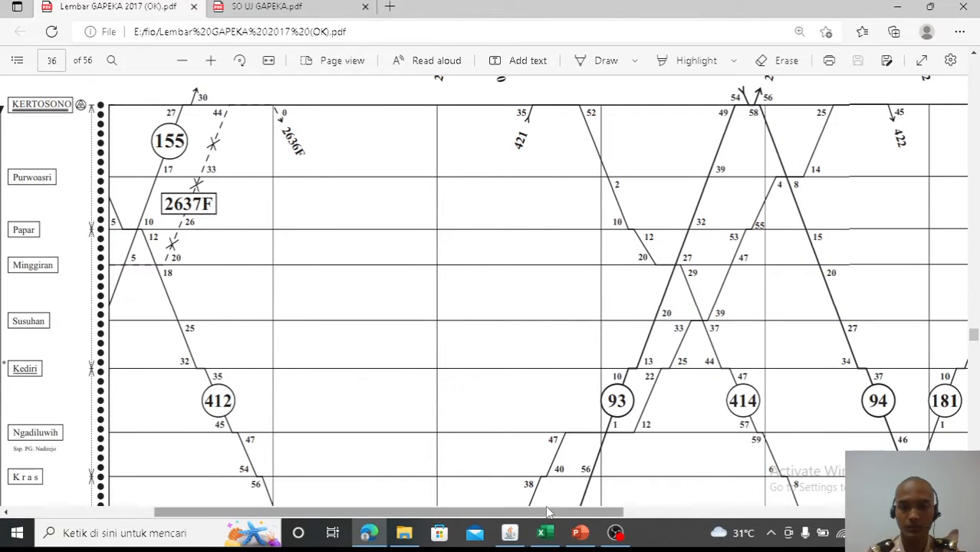
left_click_drag(548, 512, 602, 500)
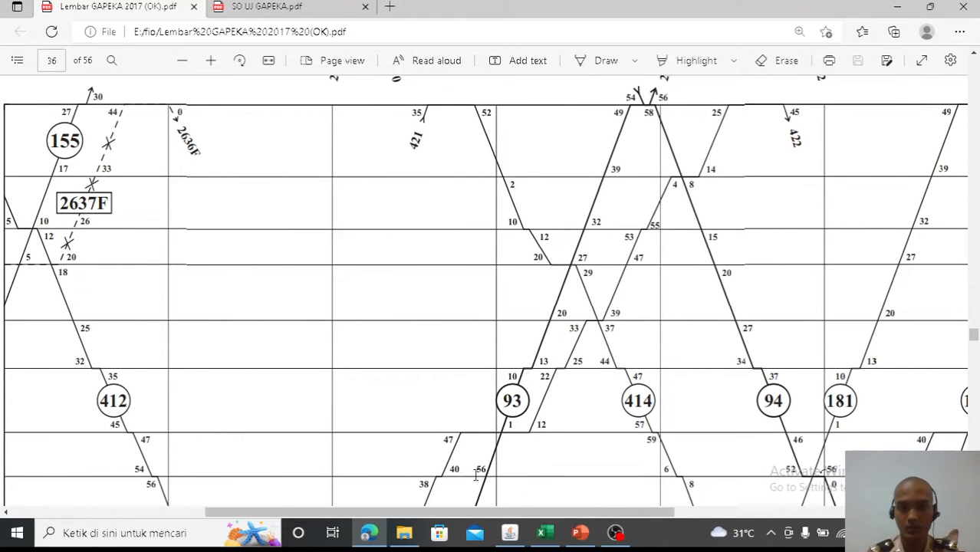
left_click_drag(513, 516, 604, 516)
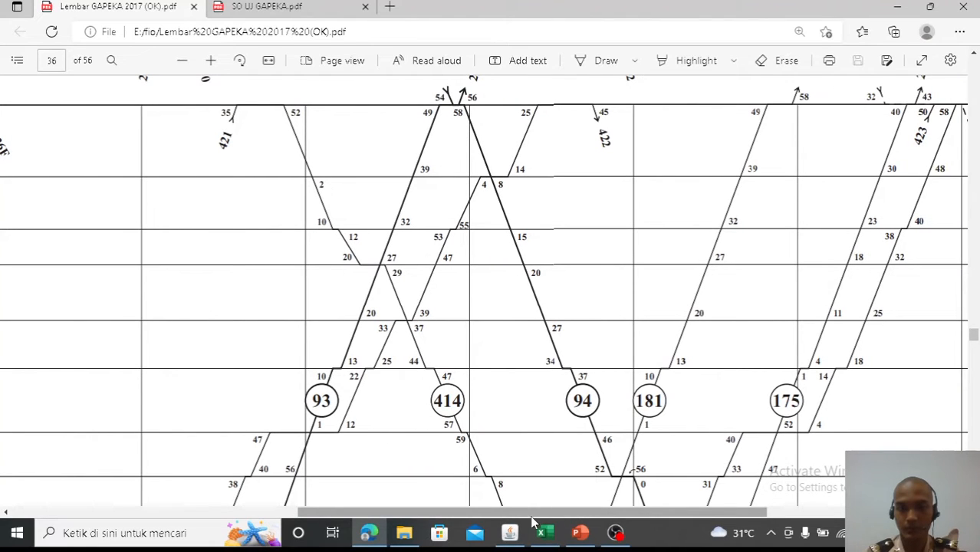
left_click_drag(537, 516, 434, 516)
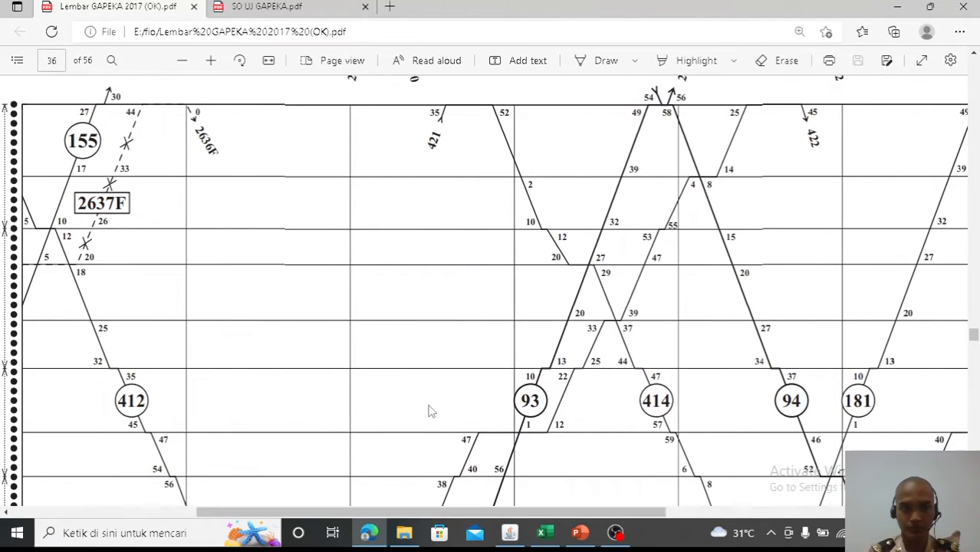
scroll(429, 399, "down", 5)
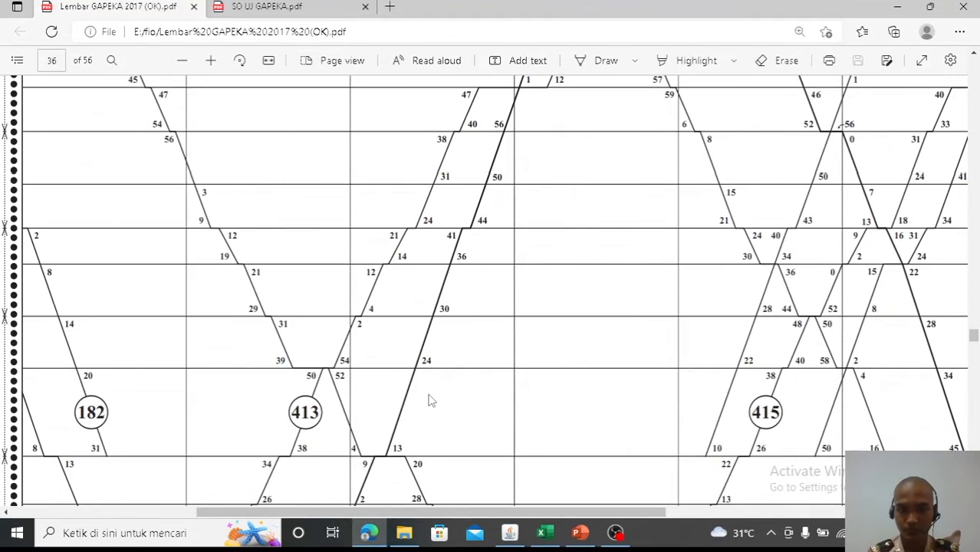
- Examine the train paths on page 36 of the GAPEKA PDF, from the Kertosono line down to the hour scale
scroll(429, 399, "right", 5)
scroll(429, 399, "down", 3)
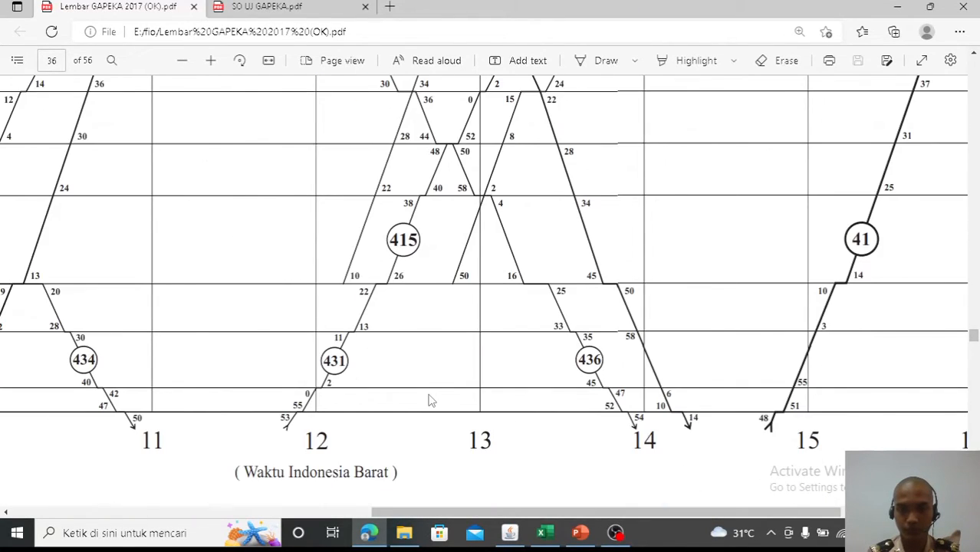
scroll(429, 400, "left", 3)
scroll(429, 400, "up", 10)
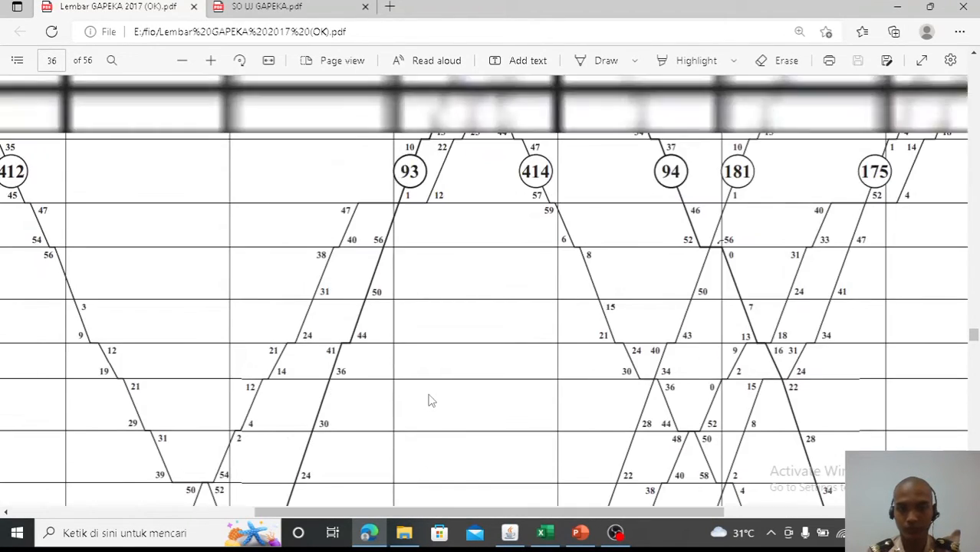
scroll(430, 400, "left", 2)
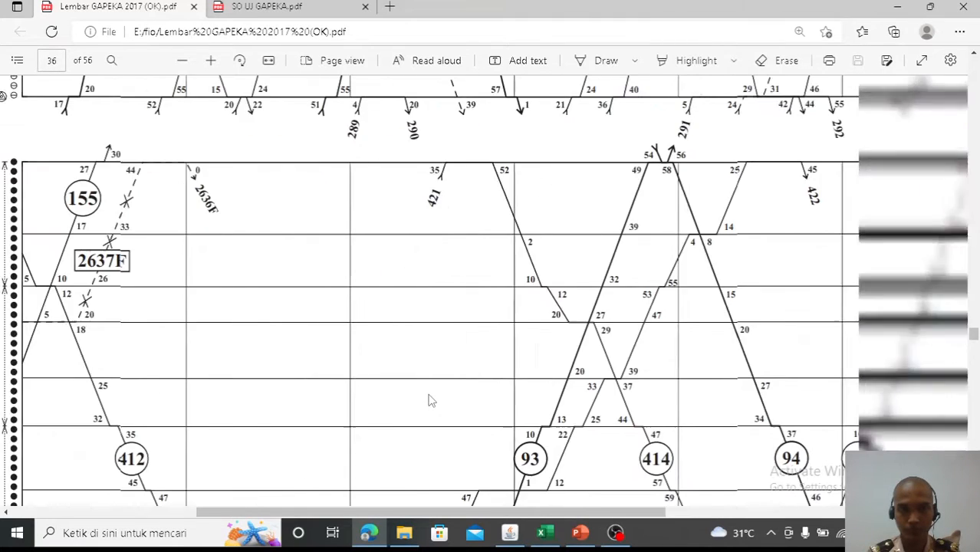
scroll(429, 399, "right", 6)
scroll(429, 399, "down", 1)
scroll(429, 399, "left", 6)
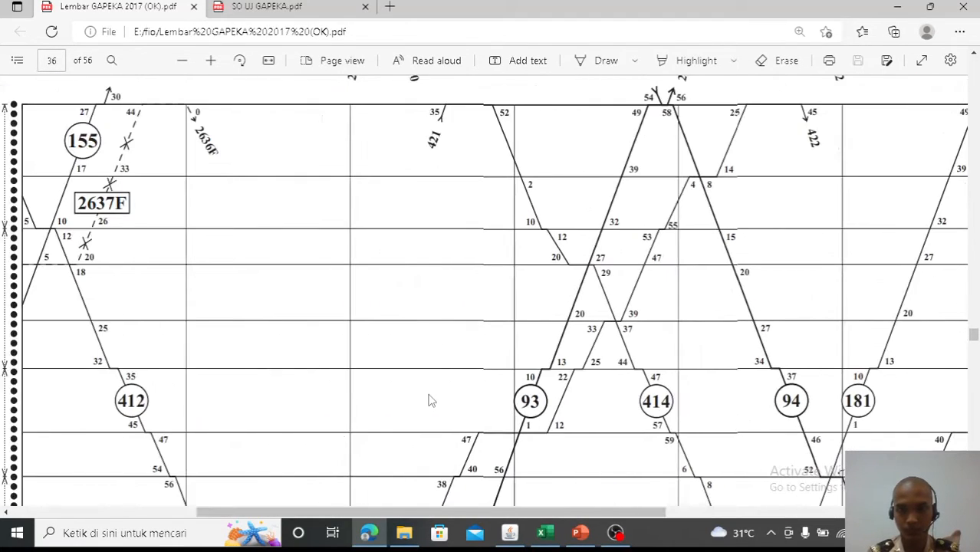
scroll(429, 399, "down", 1)
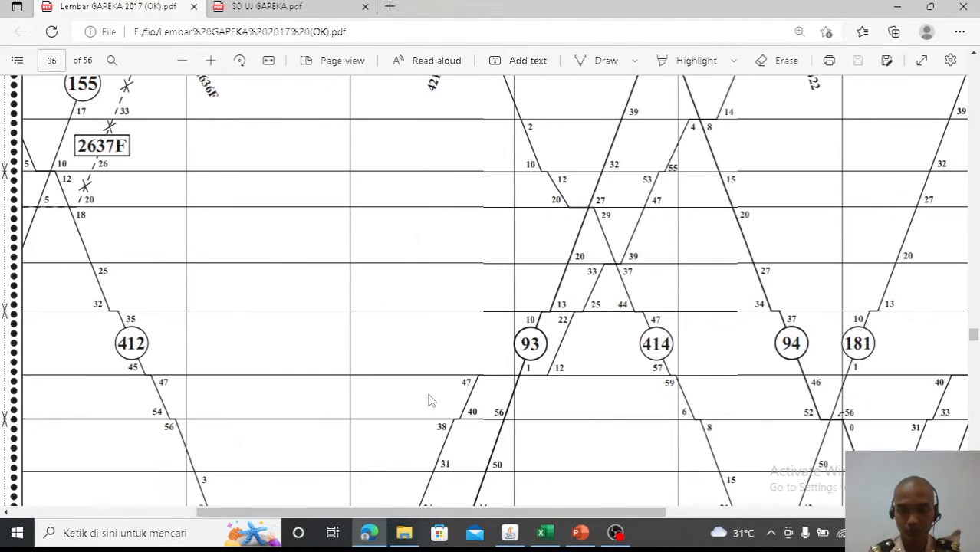
- Compare the train columns in the jTrainGraph timetable with the train paths on page 36 of the GAPEKA PDF
left_click(512, 533)
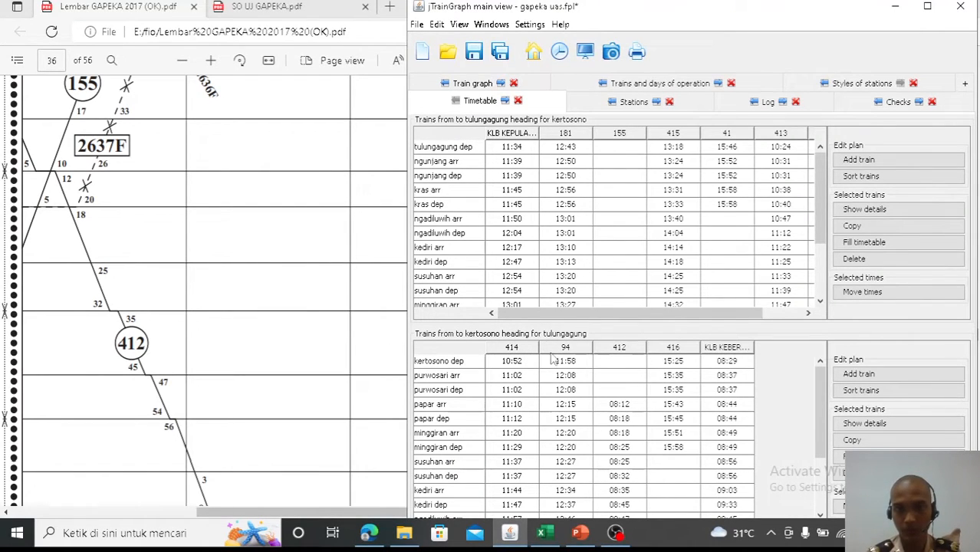
left_click(354, 287)
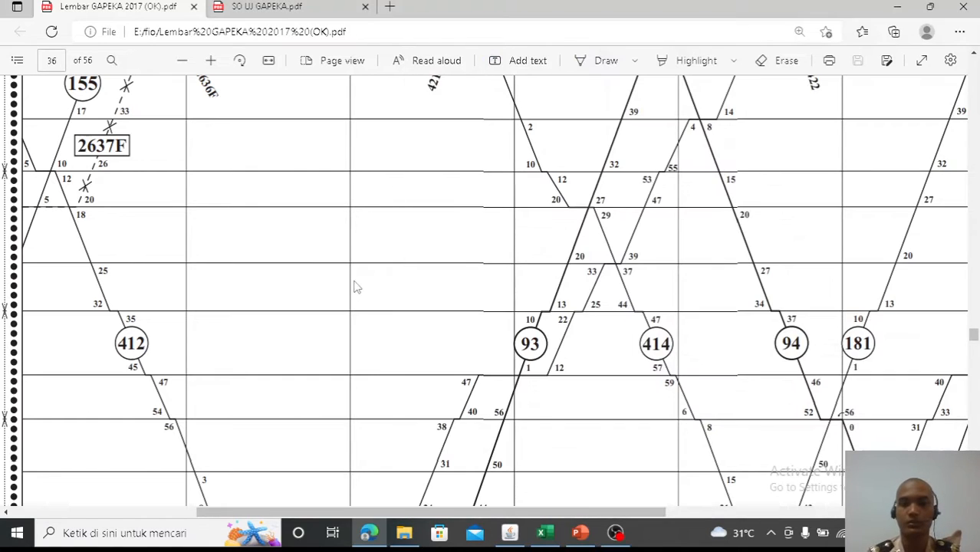
scroll(354, 288, "right", 3)
scroll(354, 288, "left", 3)
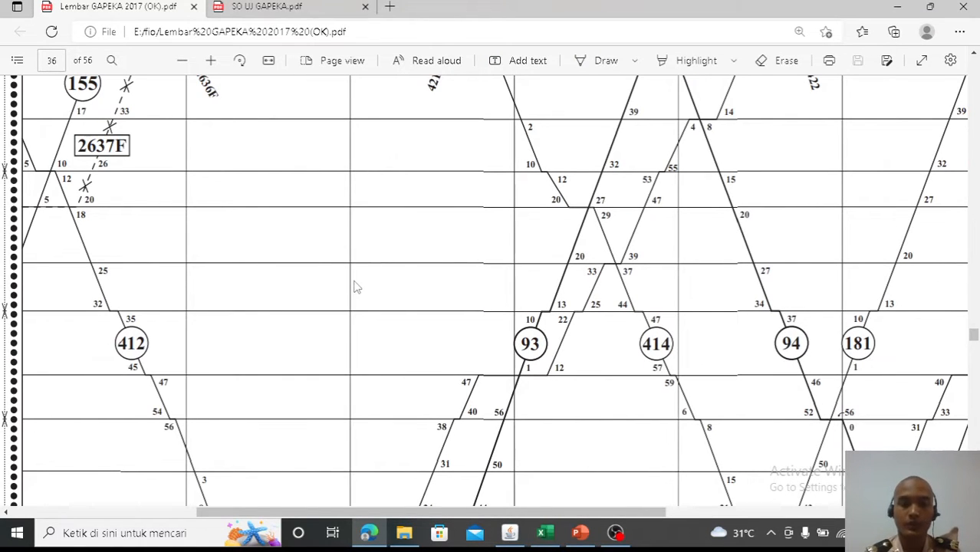
left_click(510, 532)
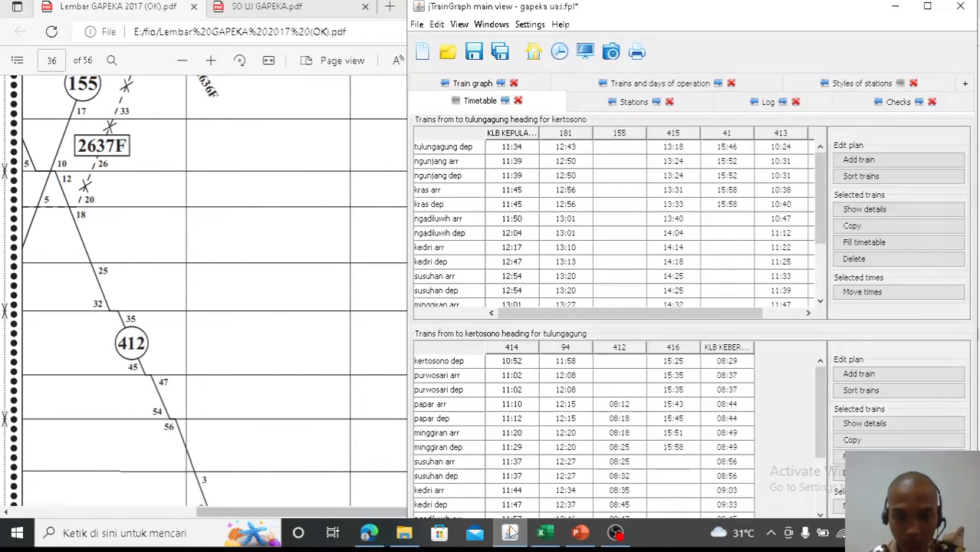
left_click(321, 307)
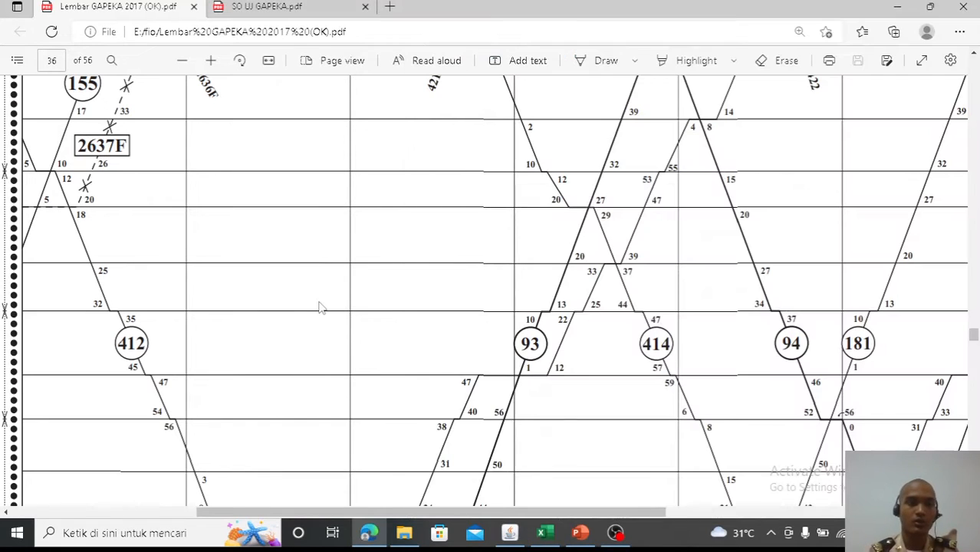
- Examine the path of train 412 against the station lines from Papar to Tulungagung and down to the hour scale
scroll(321, 308, "down", 5)
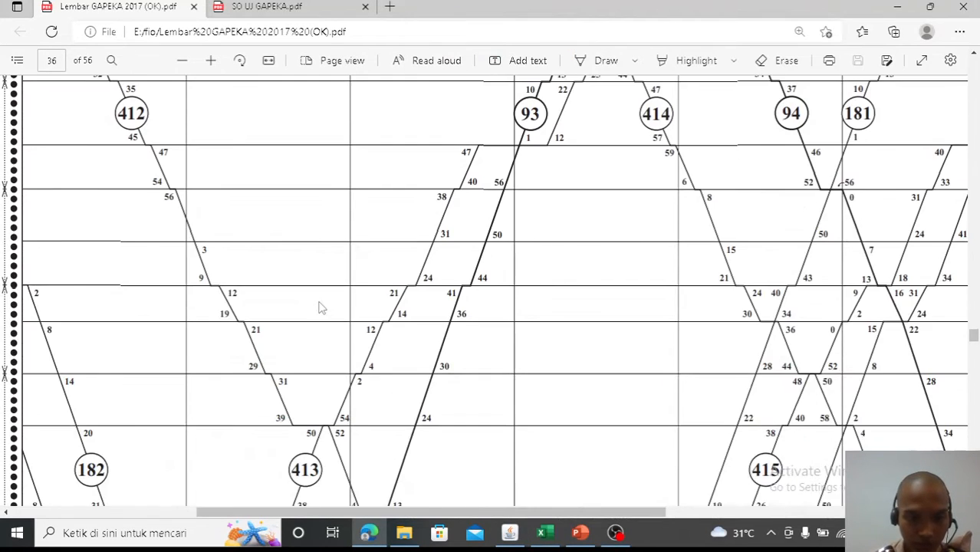
scroll(321, 307, "left", 3)
scroll(321, 308, "up", 7)
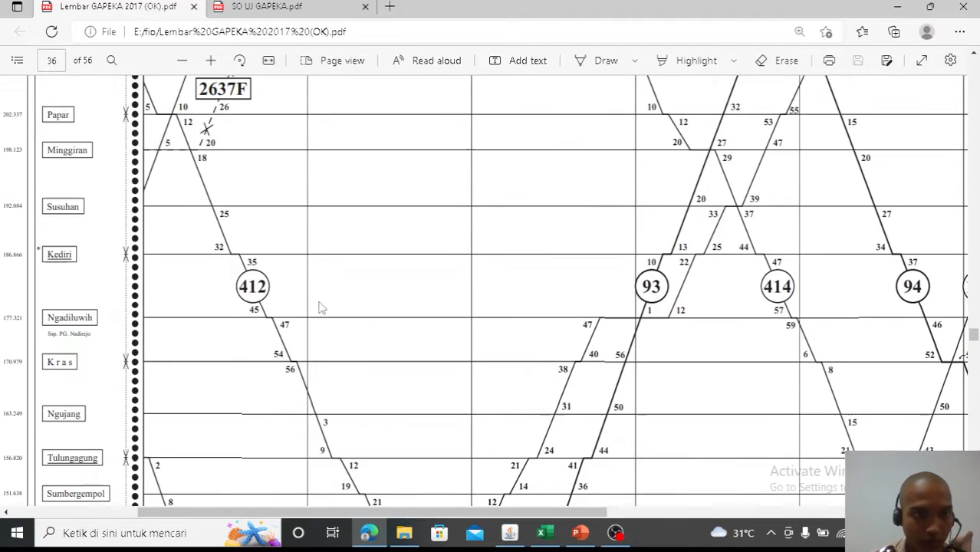
scroll(321, 308, "down", 2)
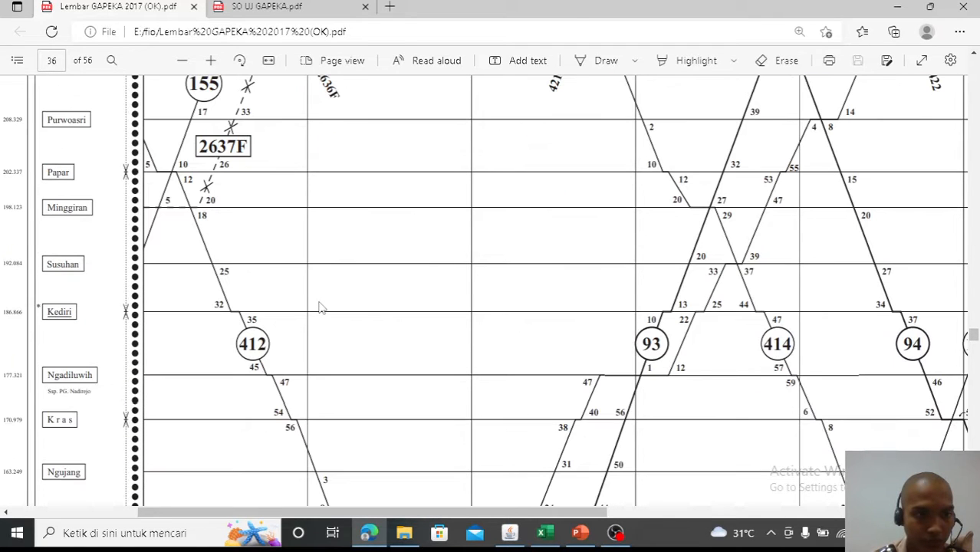
scroll(321, 307, "up", 2)
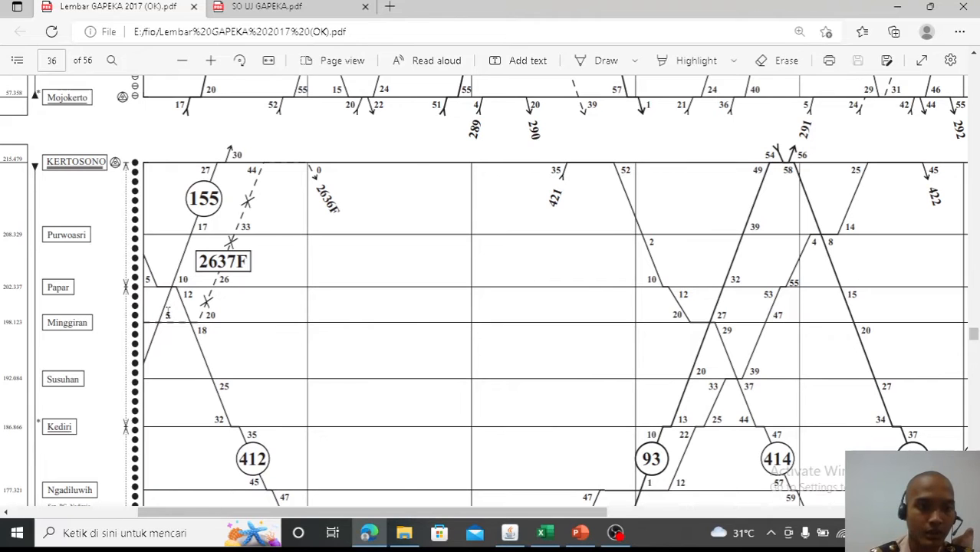
scroll(168, 289, "down", 1)
scroll(167, 289, "down", 7)
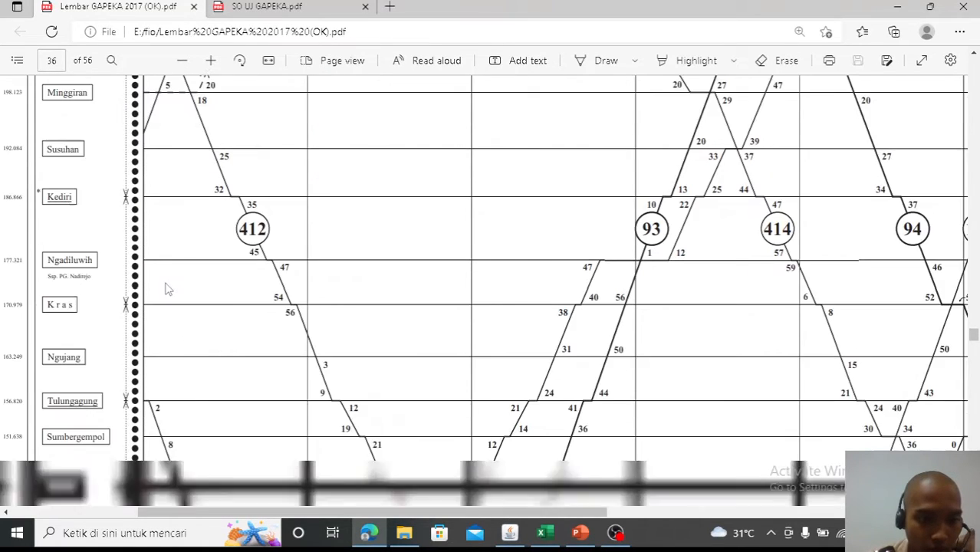
scroll(168, 289, "right", 3)
scroll(168, 289, "down", 1)
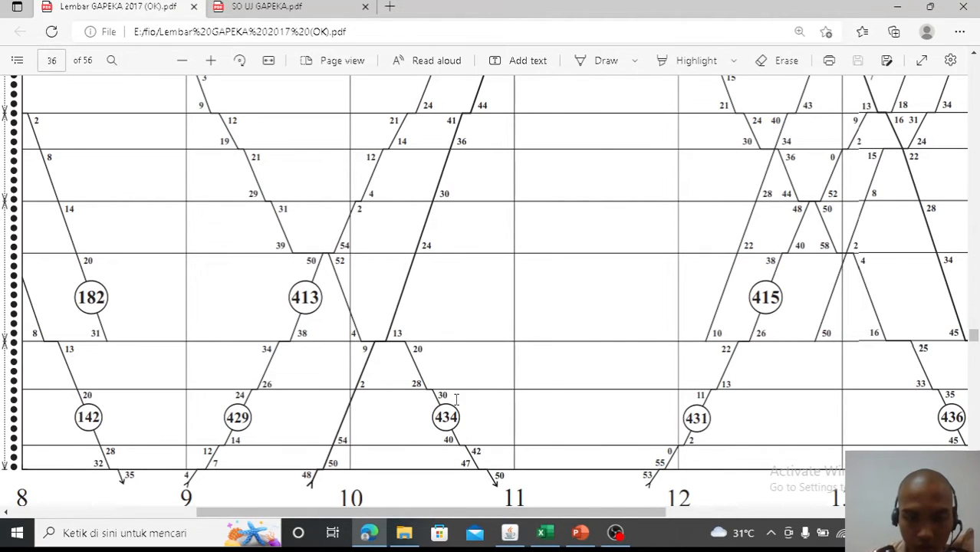
- Check the station list from Kertosono to Tulungagung against the train paths and the hour scale on page 36
scroll(456, 400, "left", 3)
scroll(456, 399, "up", 6)
scroll(456, 400, "left", 2)
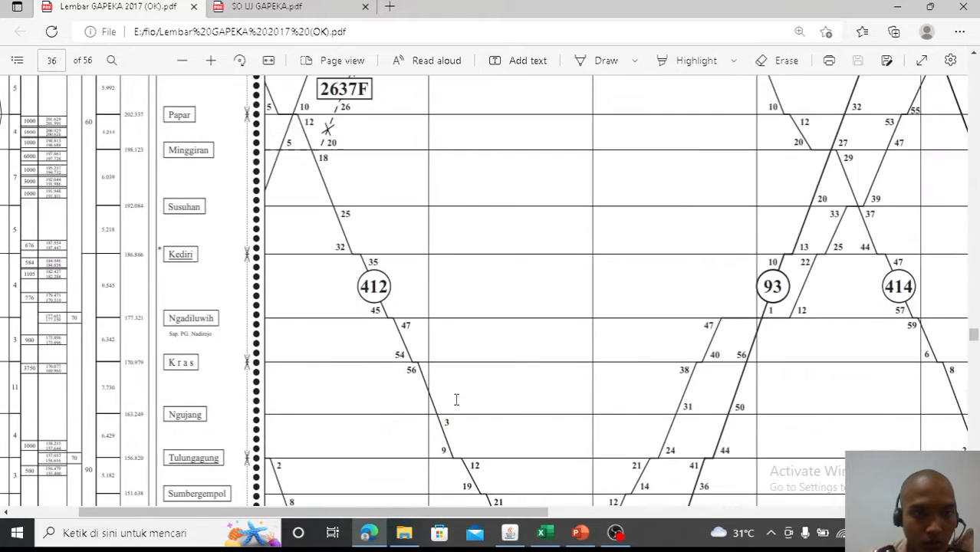
scroll(456, 399, "up", 2)
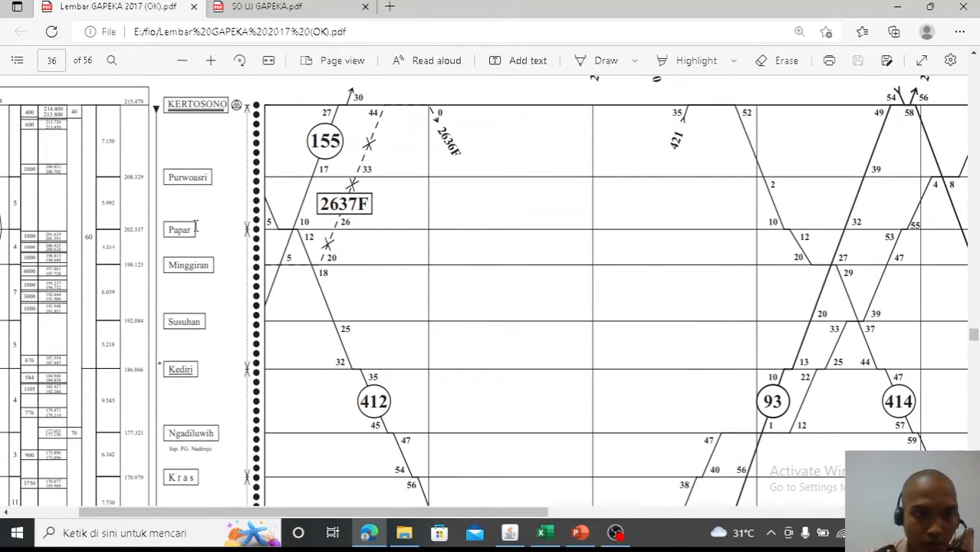
scroll(272, 253, "down", 6)
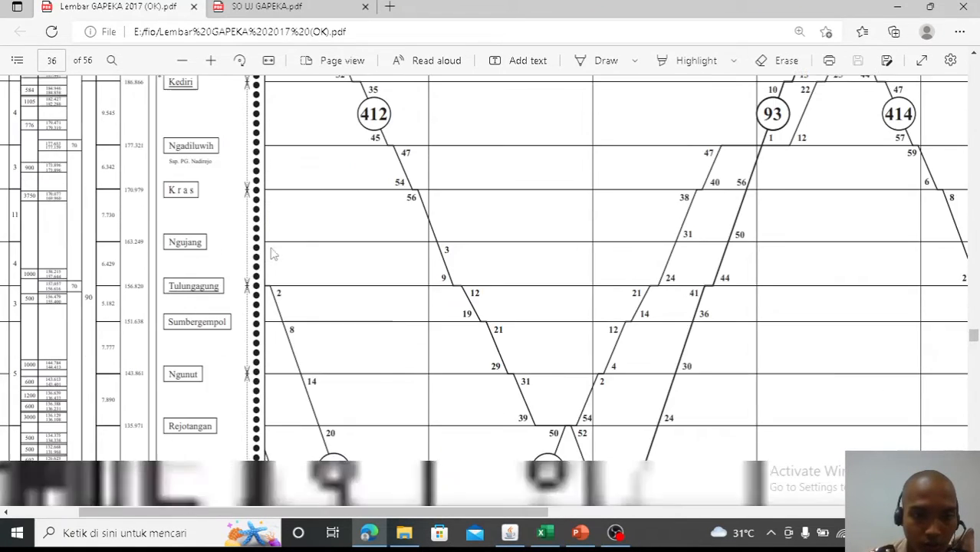
scroll(273, 253, "down", 3)
scroll(272, 253, "right", 4)
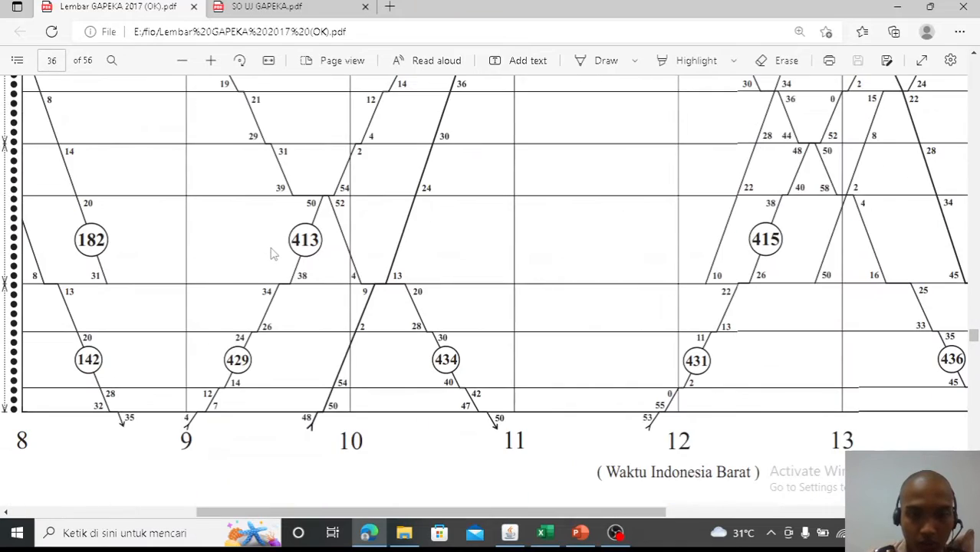
scroll(272, 253, "left", 4)
scroll(273, 253, "up", 7)
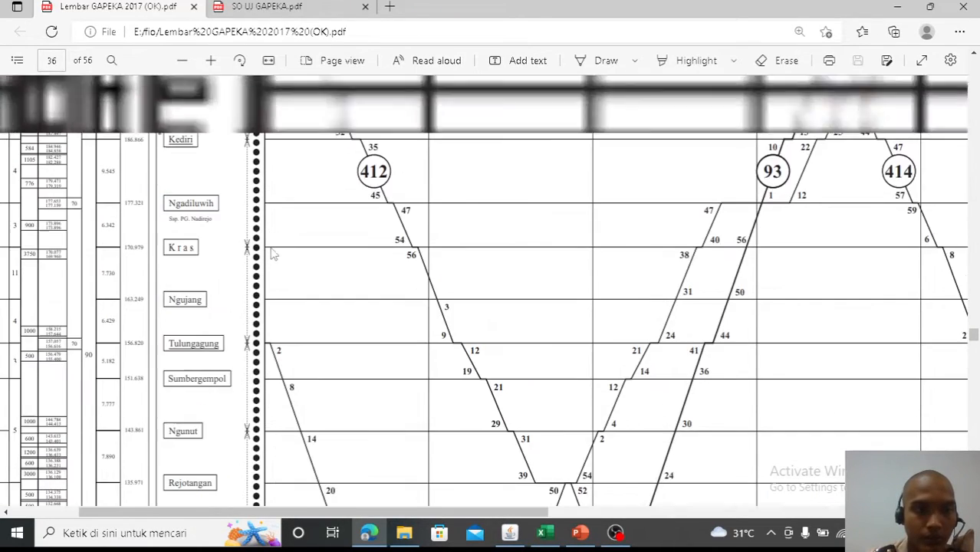
scroll(272, 253, "up", 2)
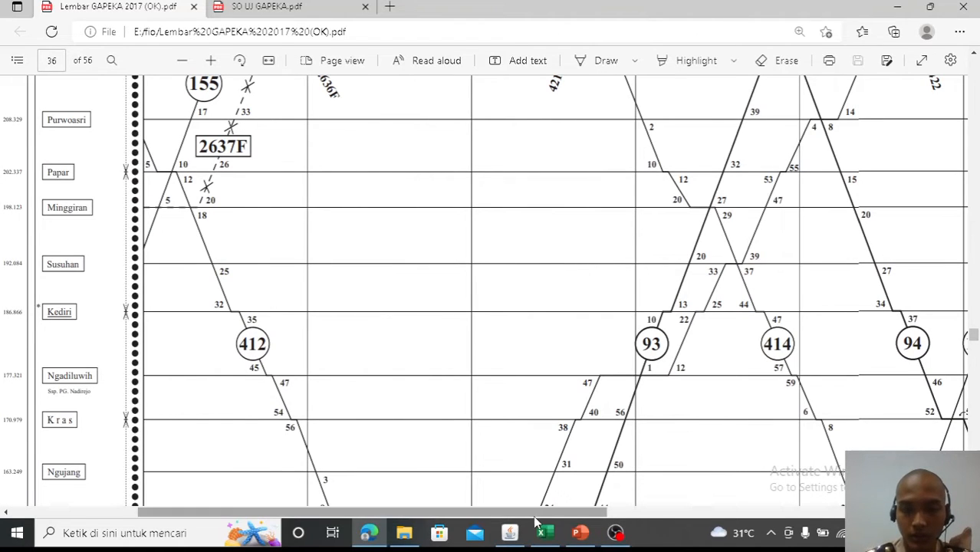
- Glance at the jTrainGraph timetable, and follow train 414's times from Kertosono to Tulungagung in the GAPEKA PDF
left_click(509, 534)
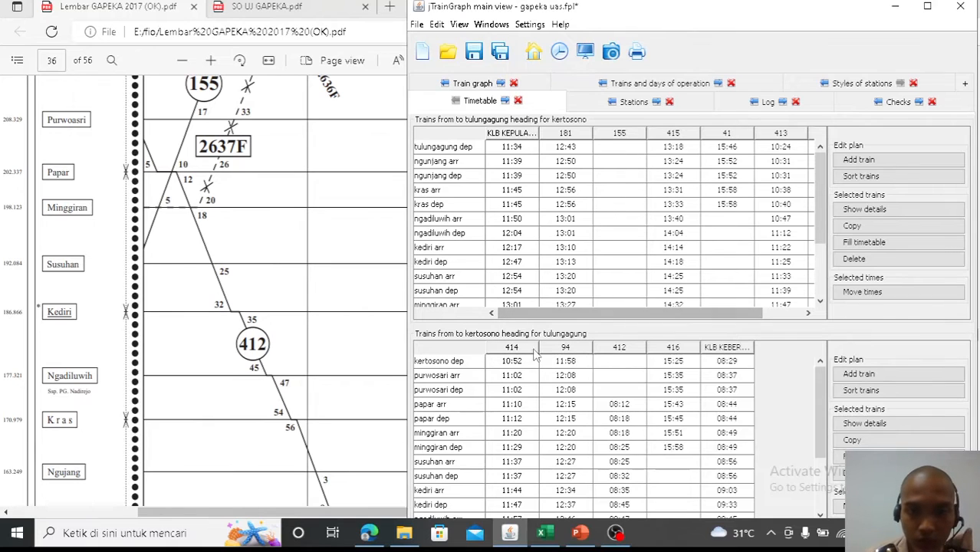
left_click(294, 266)
scroll(294, 266, "up", 3)
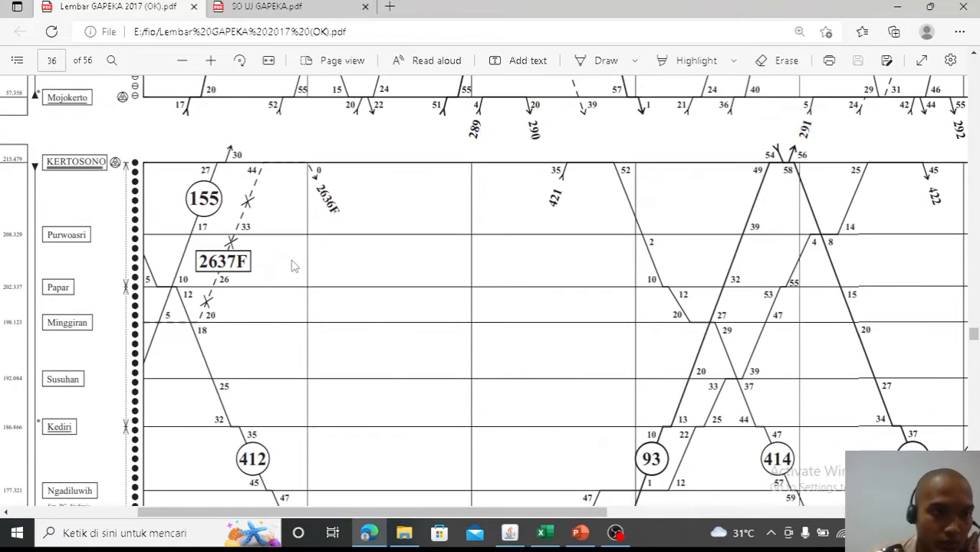
scroll(293, 266, "down", 2)
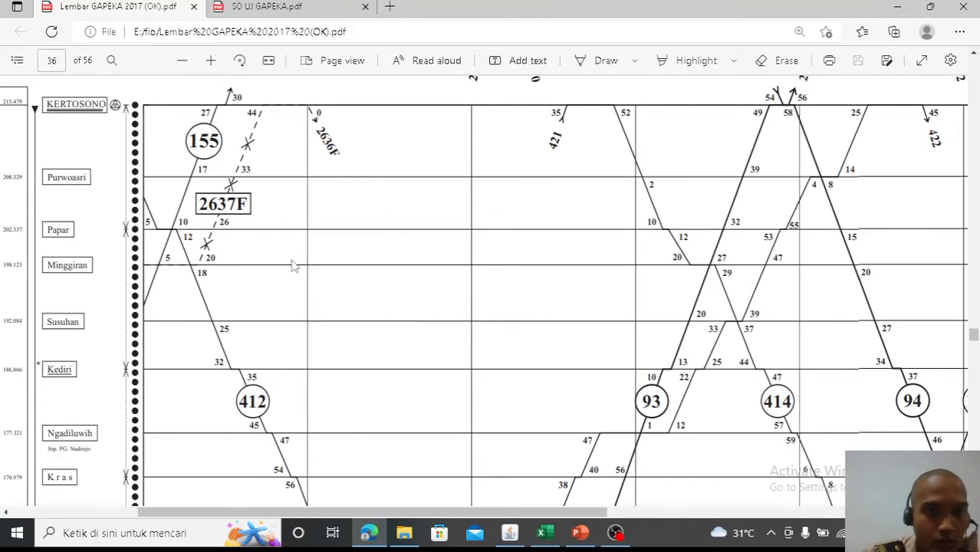
scroll(293, 266, "down", 2)
scroll(293, 266, "up", 2)
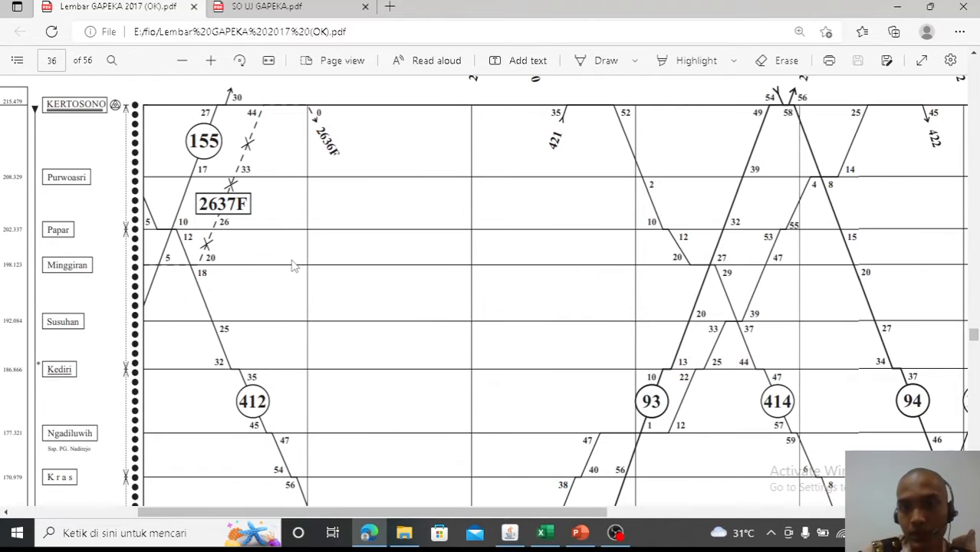
scroll(294, 266, "right", 3)
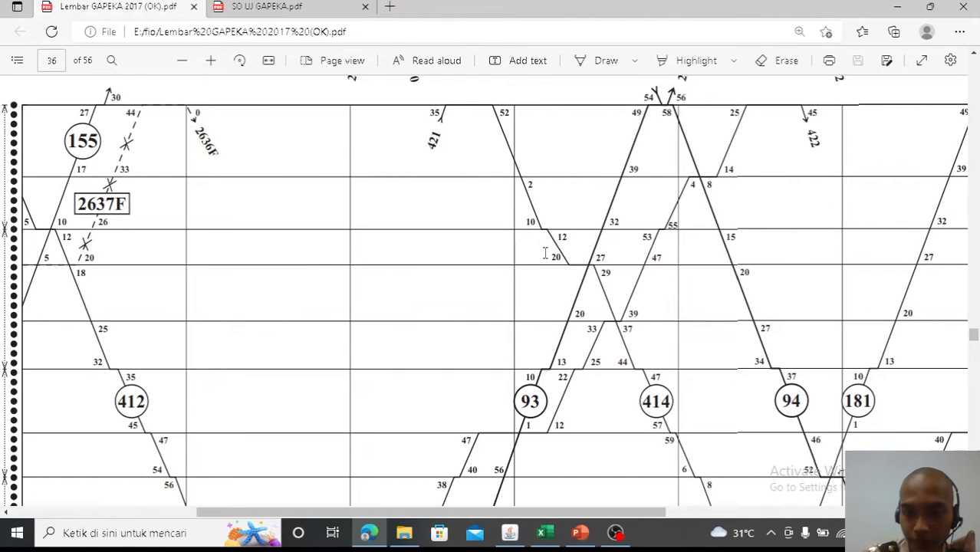
scroll(545, 253, "down", 5)
scroll(545, 253, "left", 6)
scroll(545, 253, "right", 3)
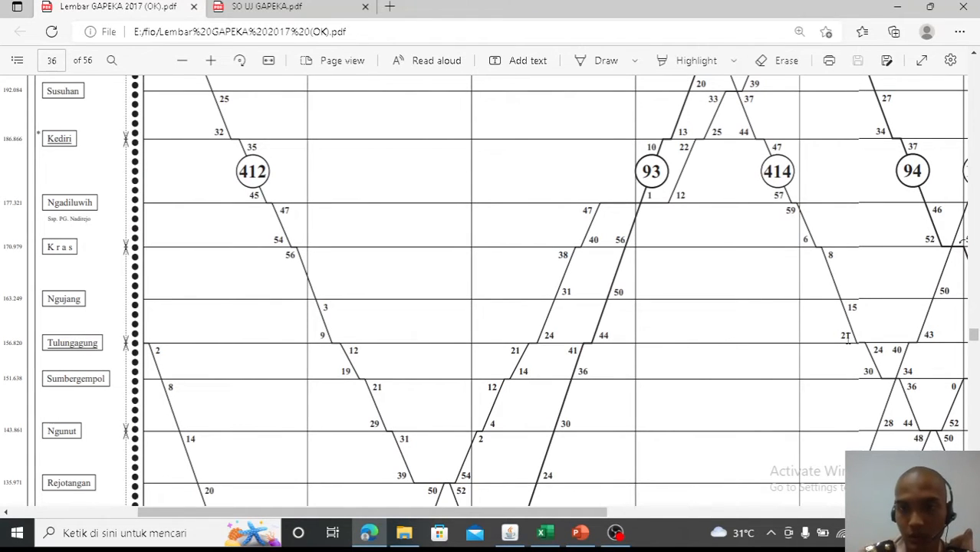
- In jTrainGraph, try adding trains named 95 and 81 to the Kertosono–Tulungagung timetable, and return to the GAPEKA PDF
left_click(509, 532)
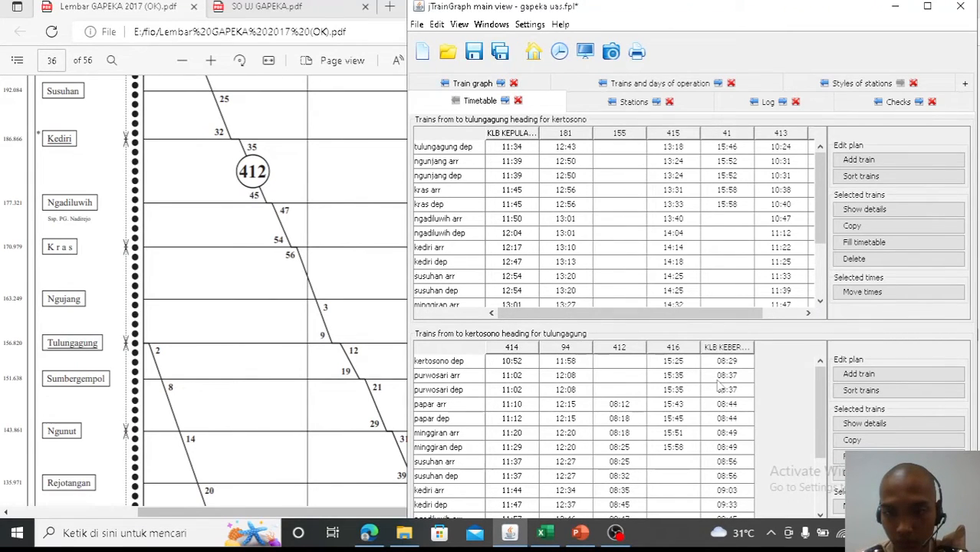
left_click(852, 380)
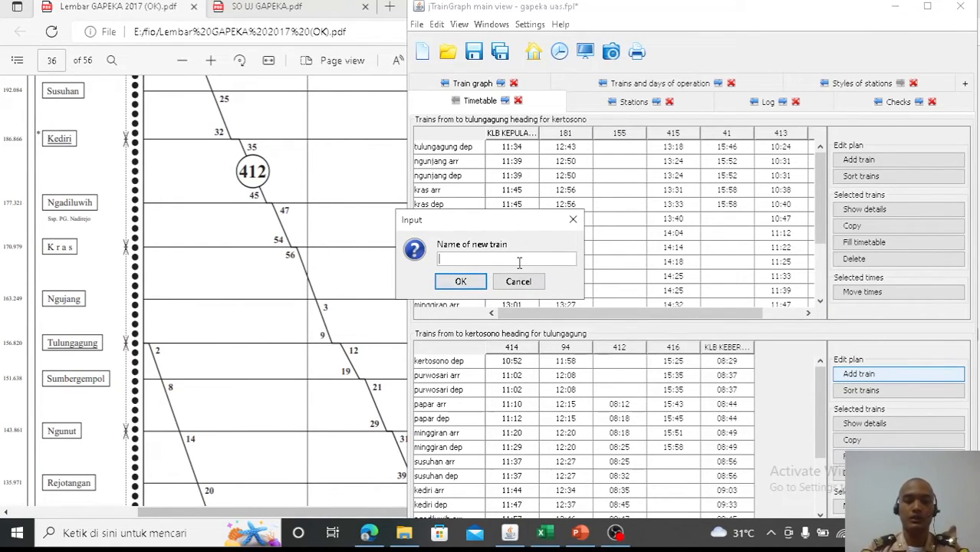
type("95")
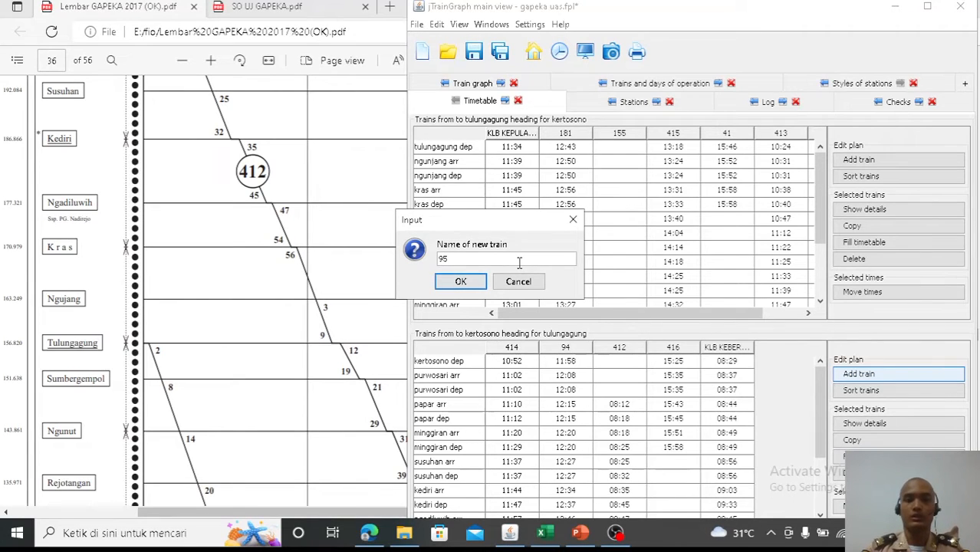
key("Return")
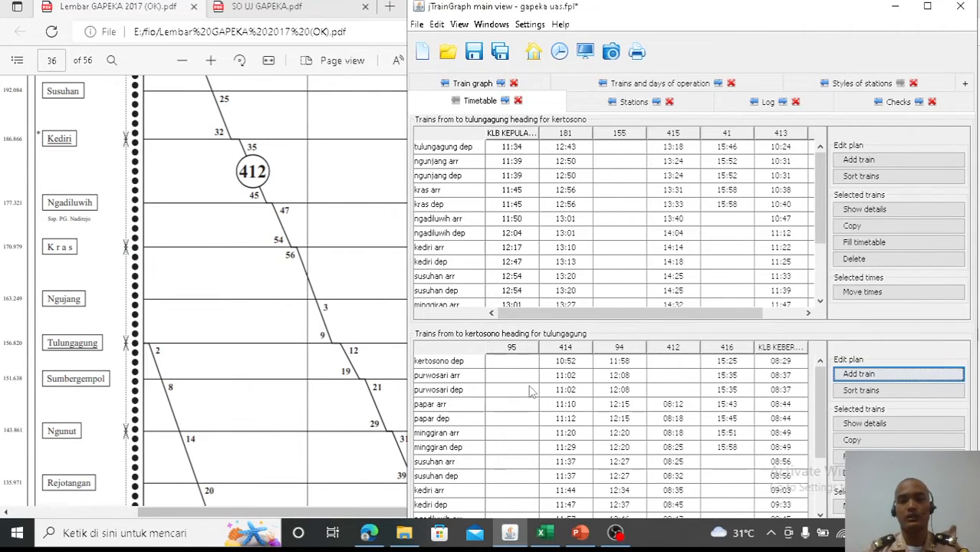
left_click(918, 382)
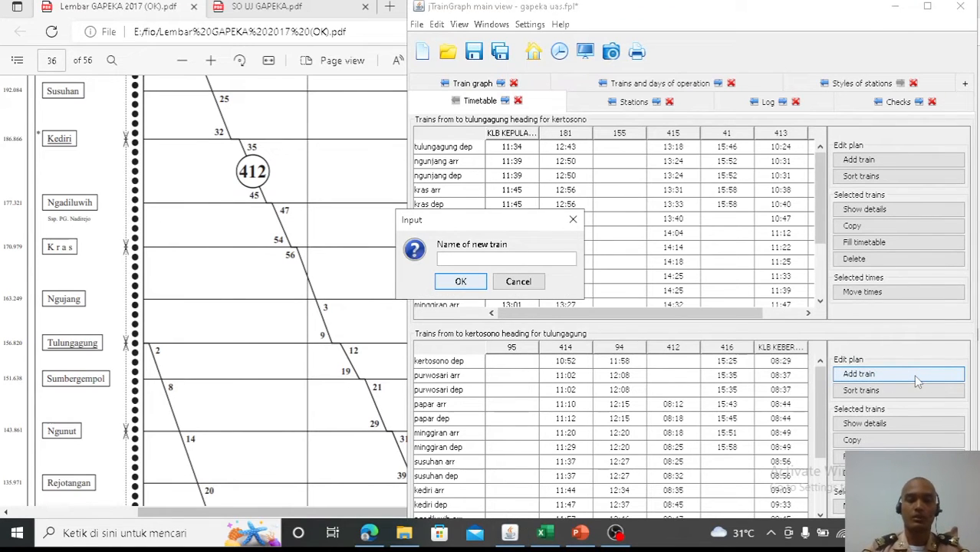
type("81")
key("Return")
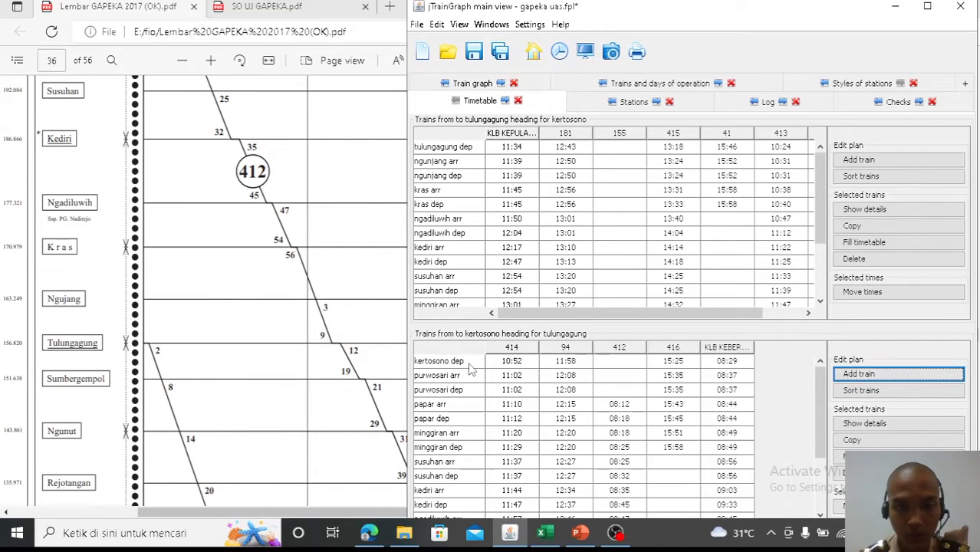
left_click(367, 207)
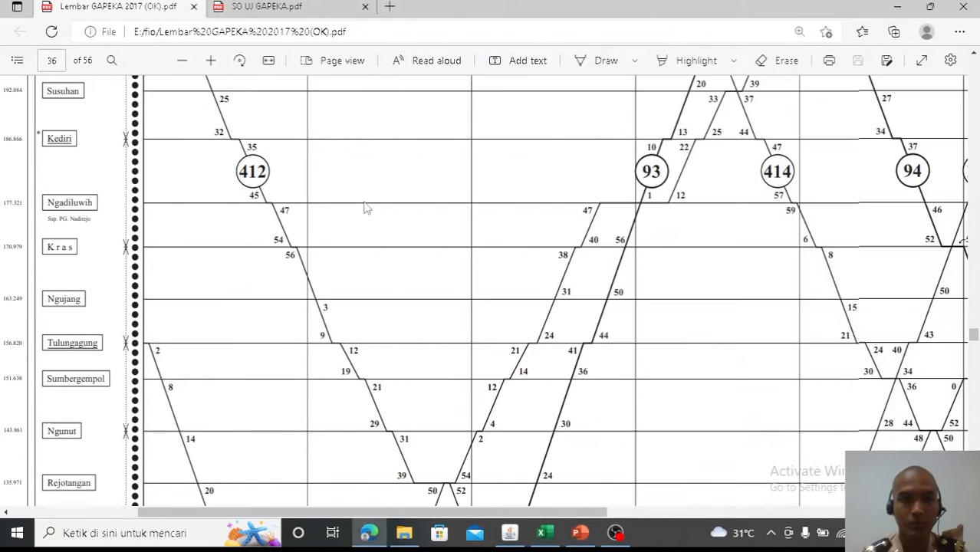
- Trace train 414's path from its Kertosono departure across the station lines, and check its hour against the scale at the foot of page 36
scroll(367, 207, "up", 5)
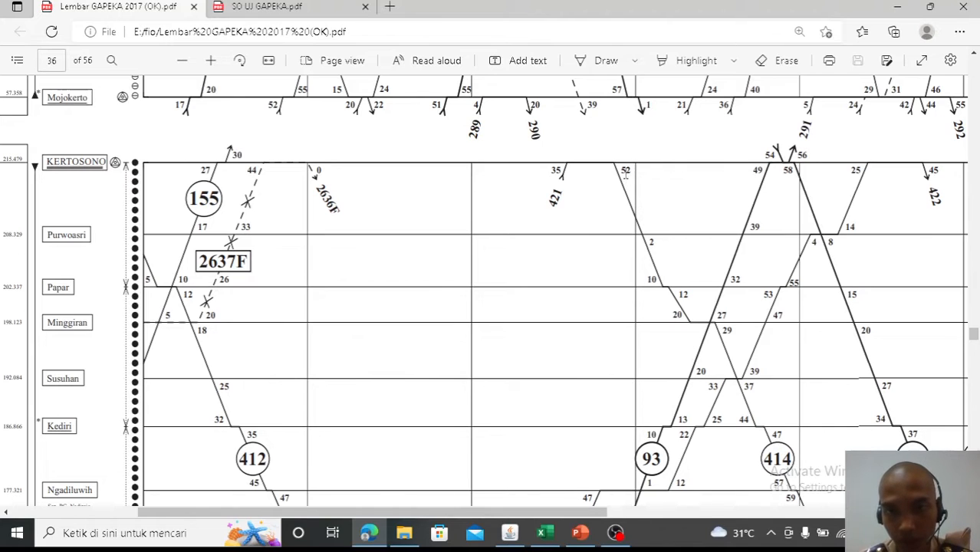
scroll(620, 169, "down", 1)
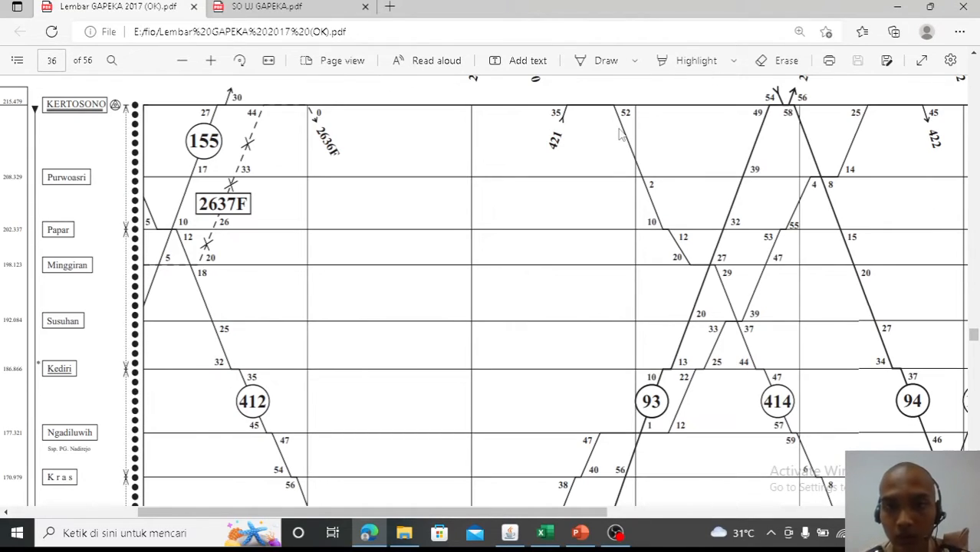
scroll(621, 134, "down", 8)
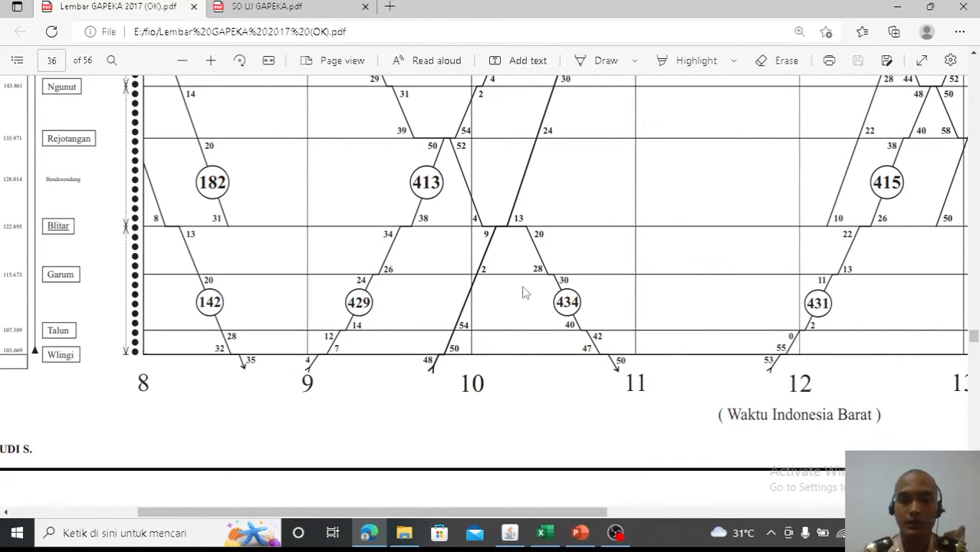
scroll(524, 291, "up", 3)
scroll(524, 291, "up", 2)
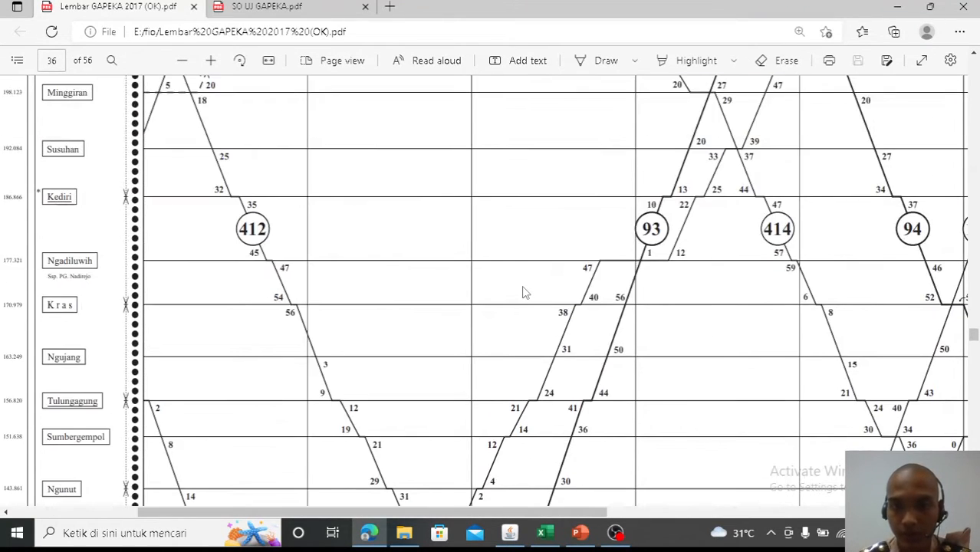
scroll(524, 291, "down", 4)
scroll(524, 291, "up", 9)
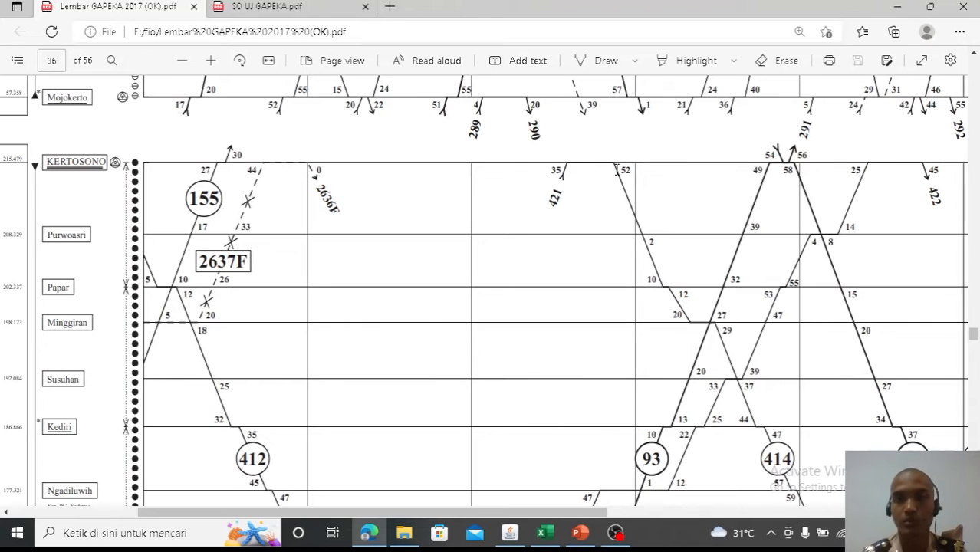
- Compare train 414's times from Kertosono to Minggiran in the jTrainGraph timetable with its path in the GAPEKA PDF
left_click(509, 533)
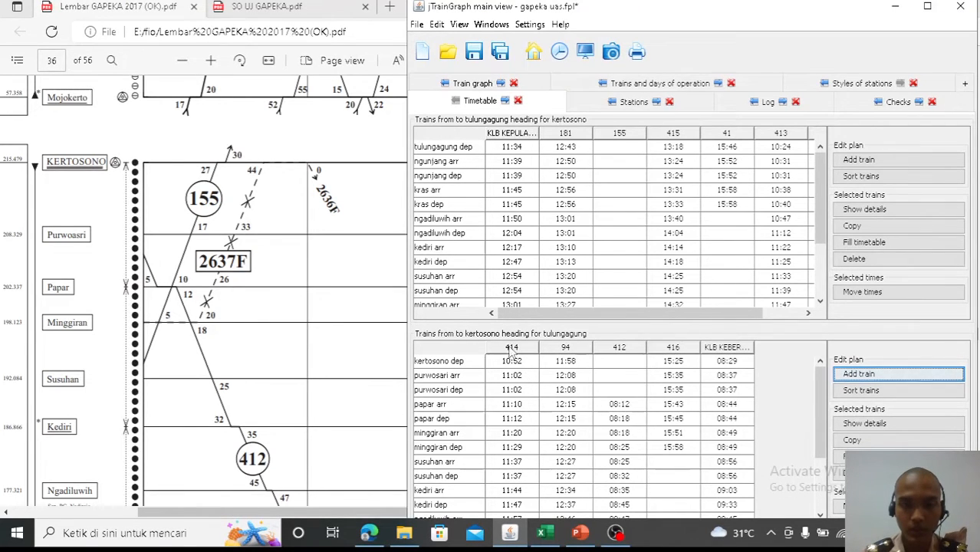
left_click(356, 253)
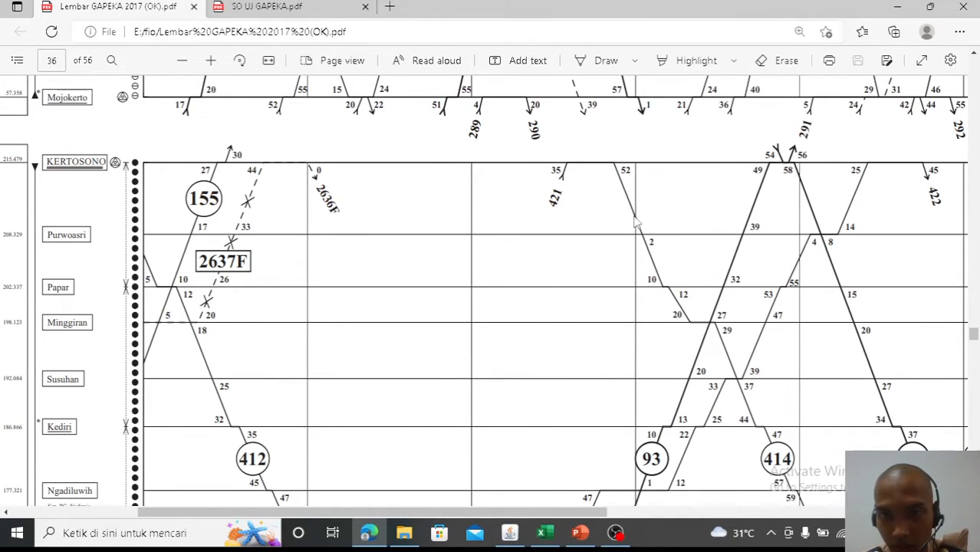
scroll(633, 280, "down", 1)
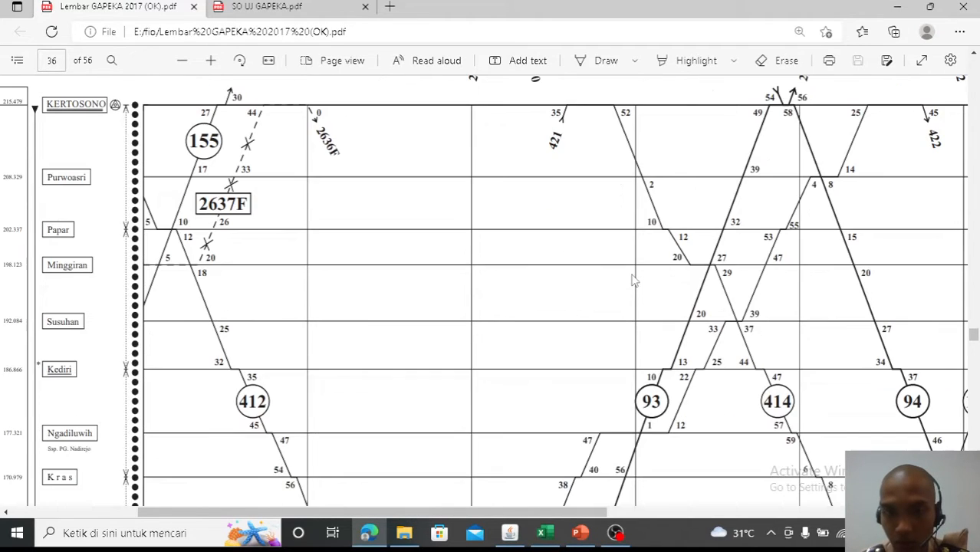
scroll(633, 280, "down", 10)
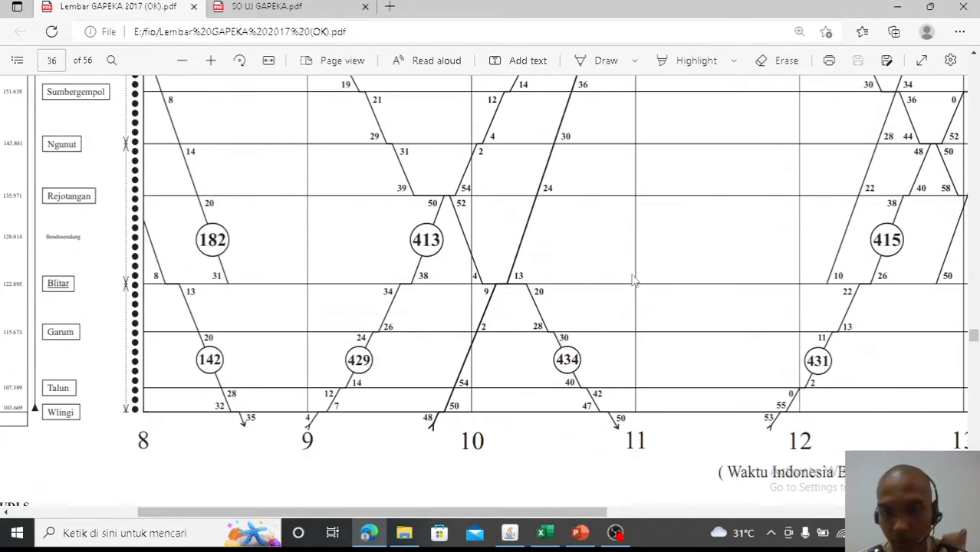
scroll(633, 280, "up", 11)
scroll(633, 280, "down", 1)
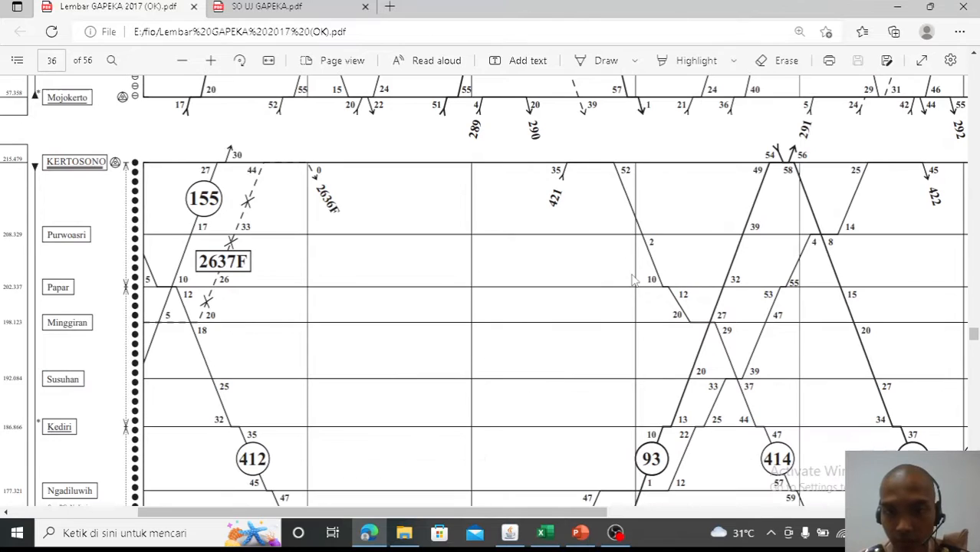
left_click(509, 533)
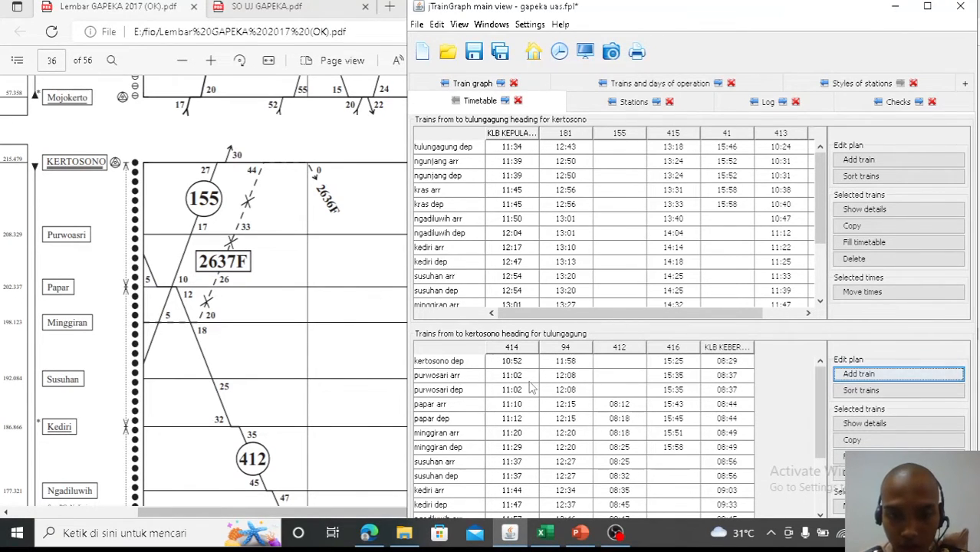
key("alt+Tab")
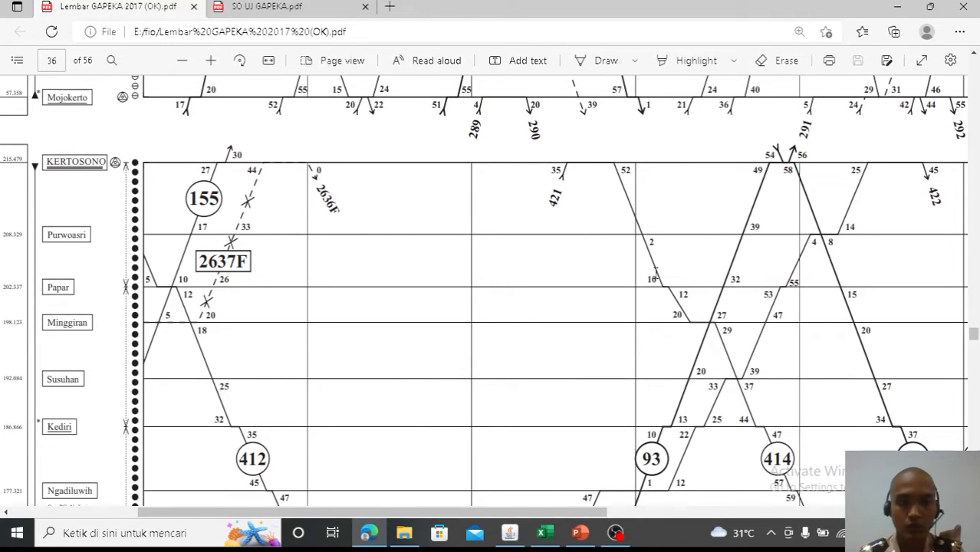
left_click(509, 533)
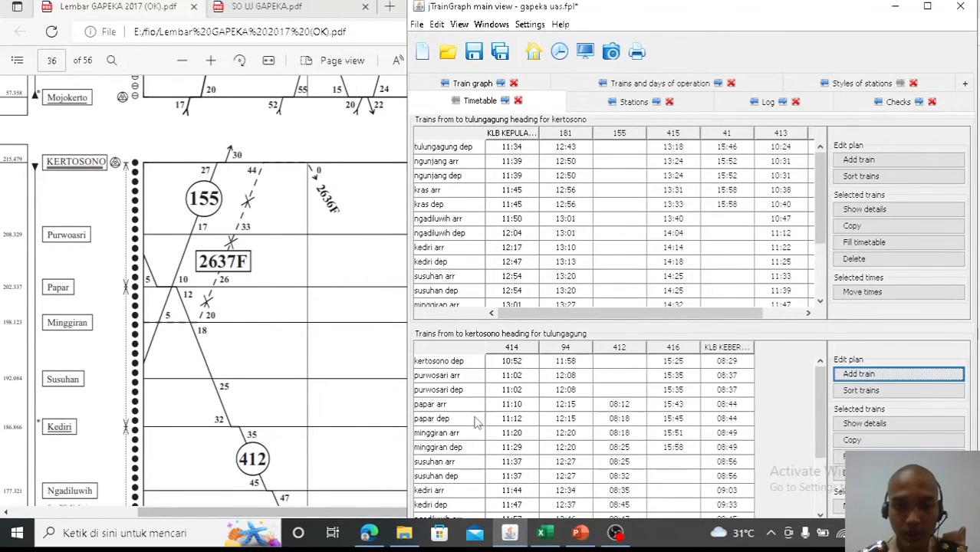
left_click(364, 267)
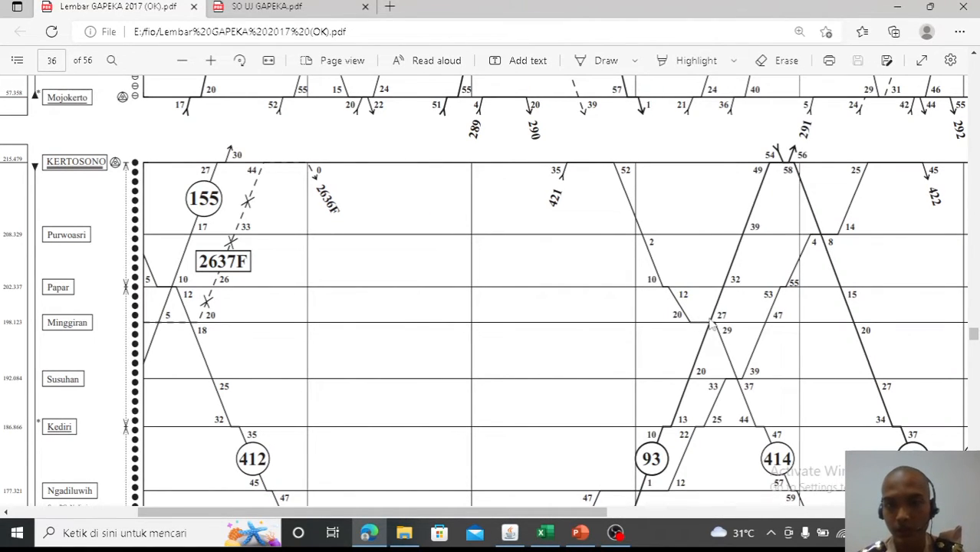
- Look over the paths of trains 412, 93 and 414 against the station lines from Kertosono to Tulungagung
scroll(738, 371, "down", 3)
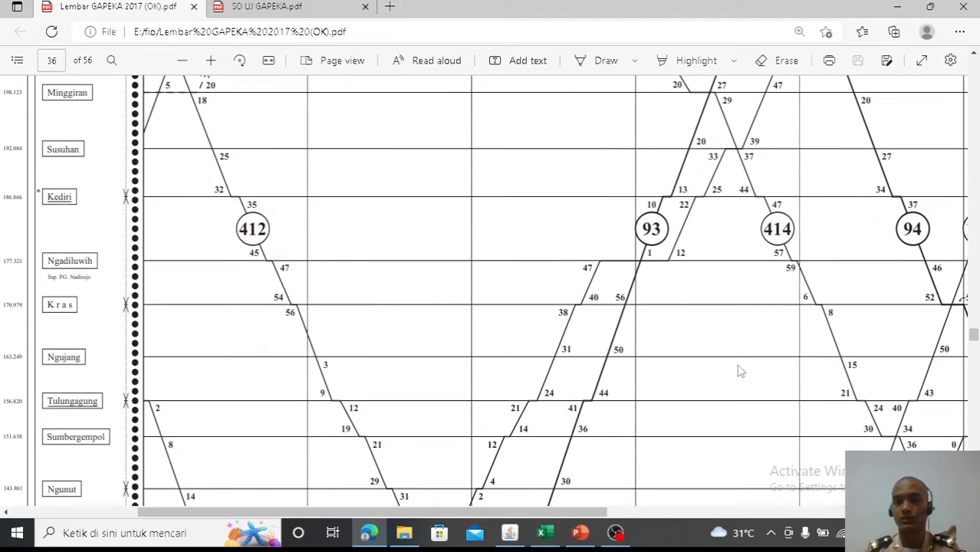
scroll(739, 371, "up", 2)
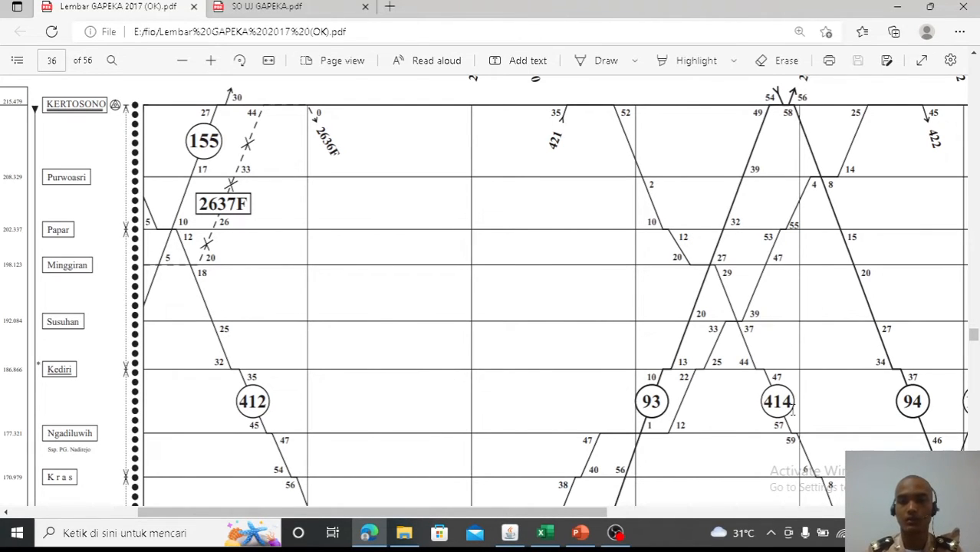
scroll(792, 411, "right", 5)
scroll(792, 410, "left", 2)
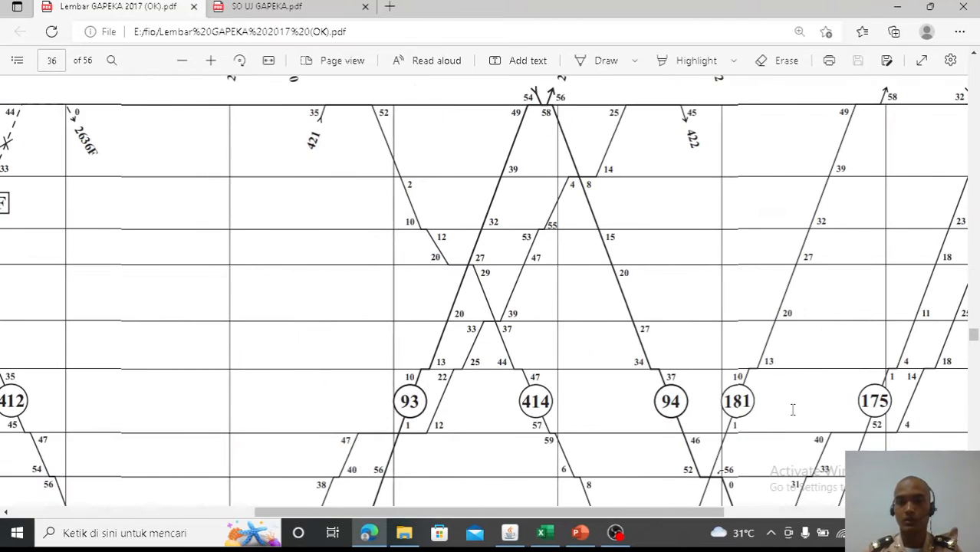
scroll(793, 410, "left", 6)
scroll(793, 410, "down", 2)
scroll(793, 410, "right", 8)
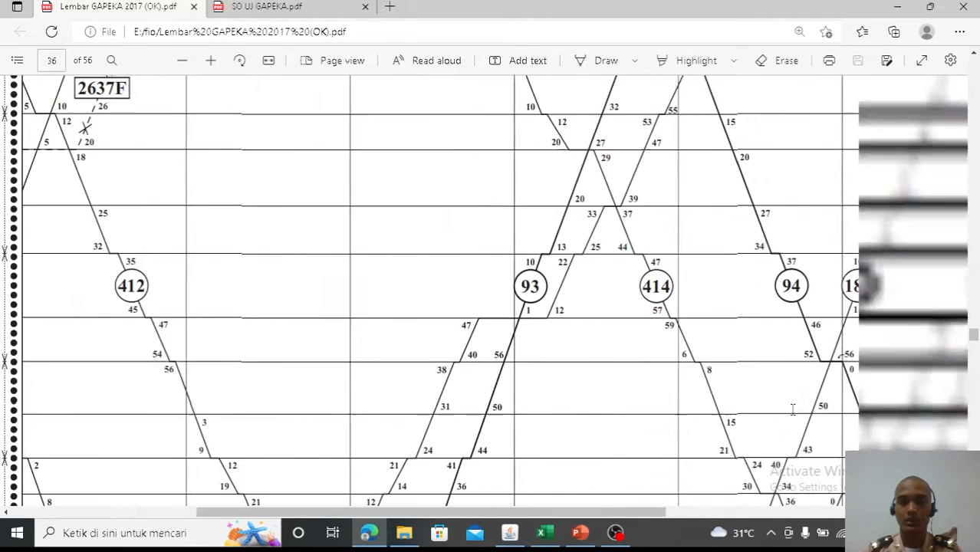
scroll(792, 410, "left", 8)
scroll(792, 410, "up", 2)
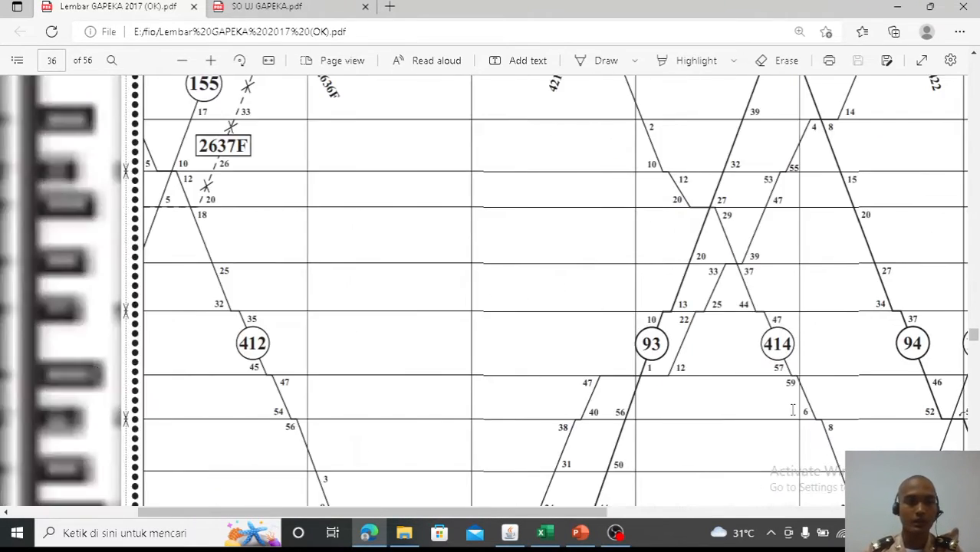
scroll(793, 410, "up", 2)
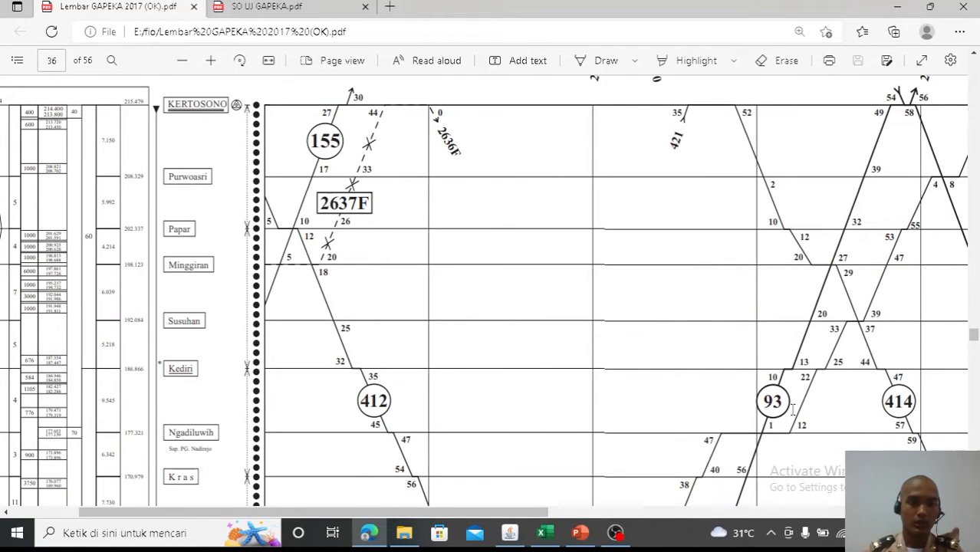
scroll(793, 410, "down", 2)
scroll(793, 410, "down", 2)
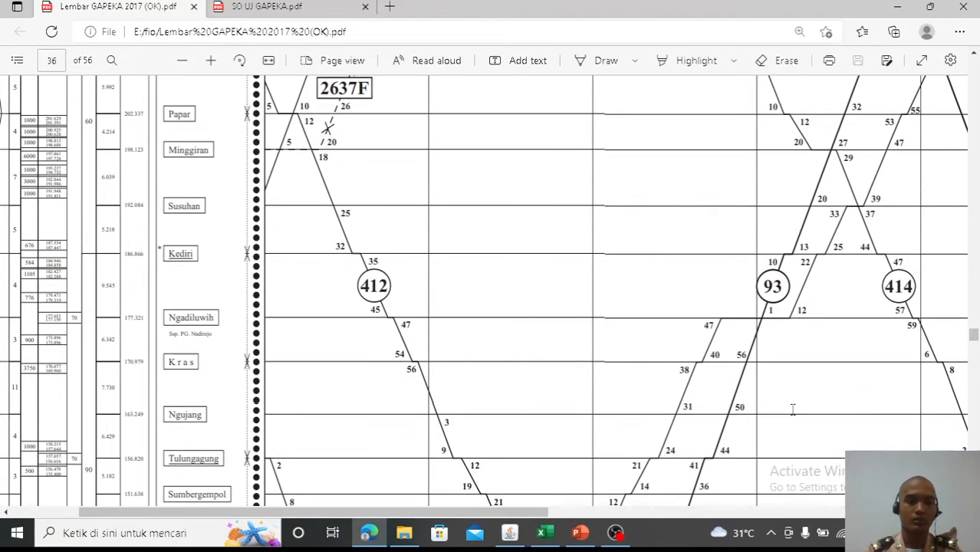
scroll(793, 410, "up", 4)
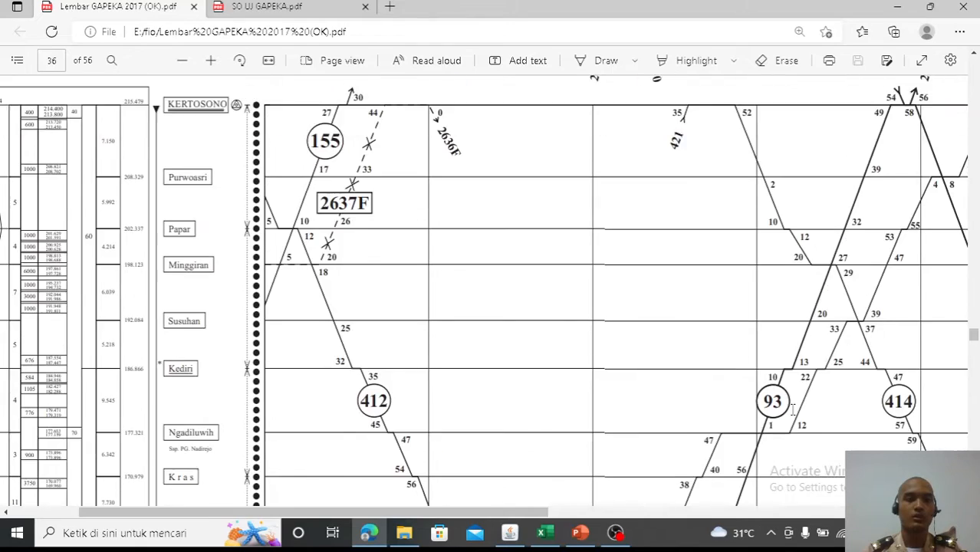
- Scan the graph across the train paths from 93 and 414 to 94, 181 and 175
scroll(792, 410, "down", 4)
scroll(793, 410, "right", 10)
scroll(793, 410, "right", 5)
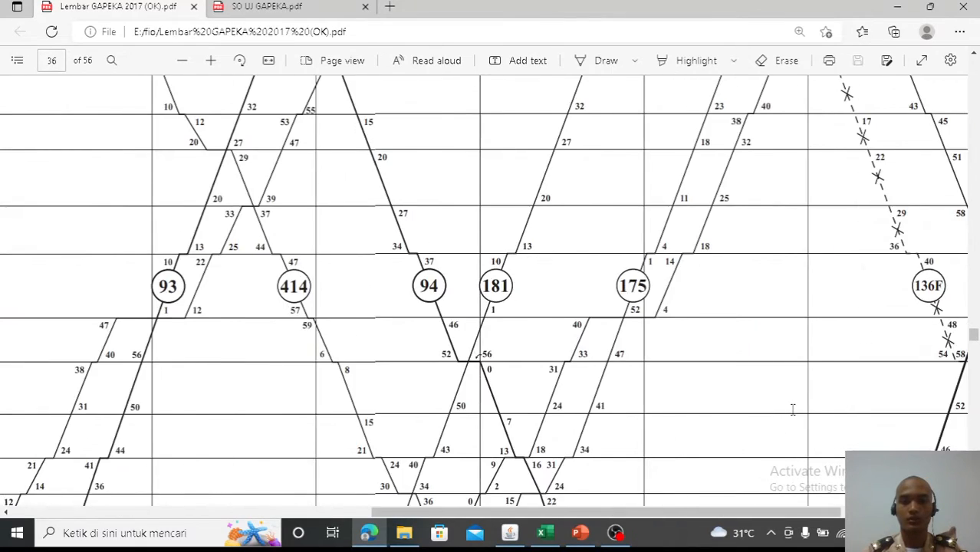
scroll(792, 410, "left", 5)
scroll(792, 410, "left", 5)
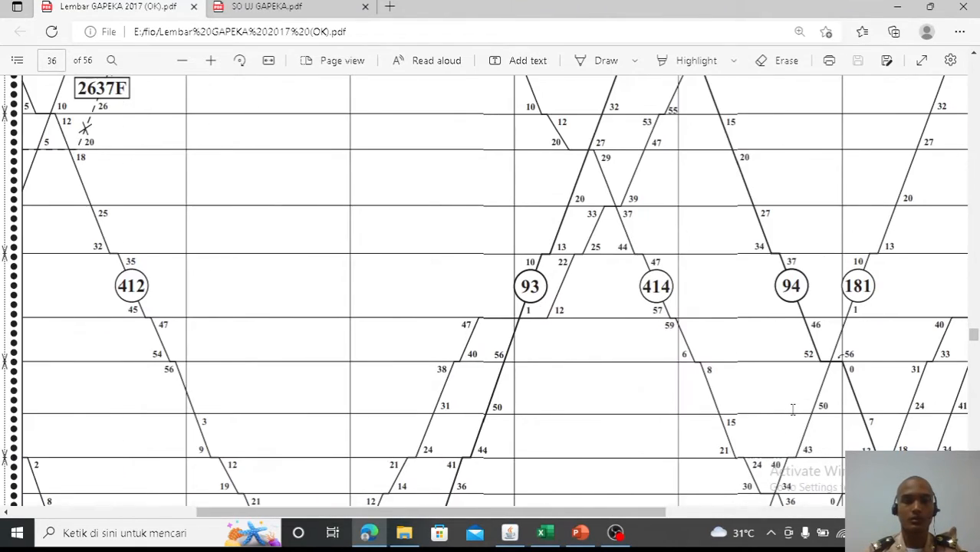
scroll(792, 410, "up", 2)
scroll(793, 410, "left", 3)
scroll(792, 411, "up", 2)
scroll(793, 410, "down", 2)
scroll(793, 410, "right", 8)
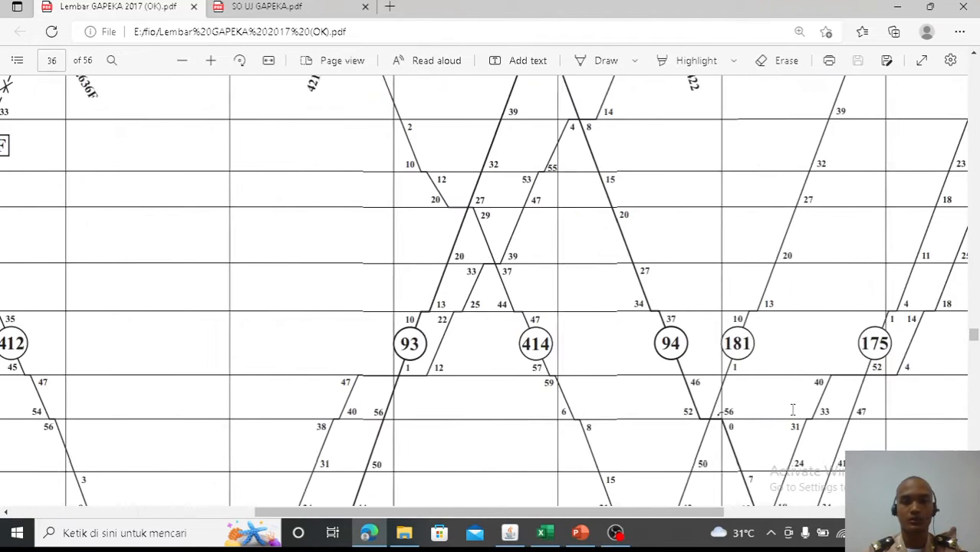
- Glance at the jTrainGraph timetable, and review the Kertosono end of the graph around trains 155, 2637F and 412 in the PDF
left_click(509, 532)
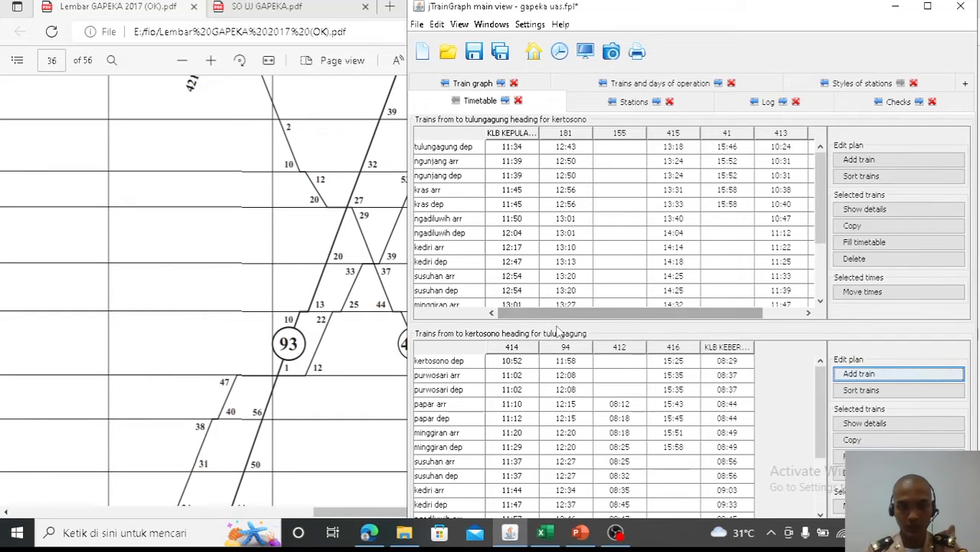
left_click(236, 297)
scroll(236, 297, "left", 5)
scroll(236, 298, "up", 3)
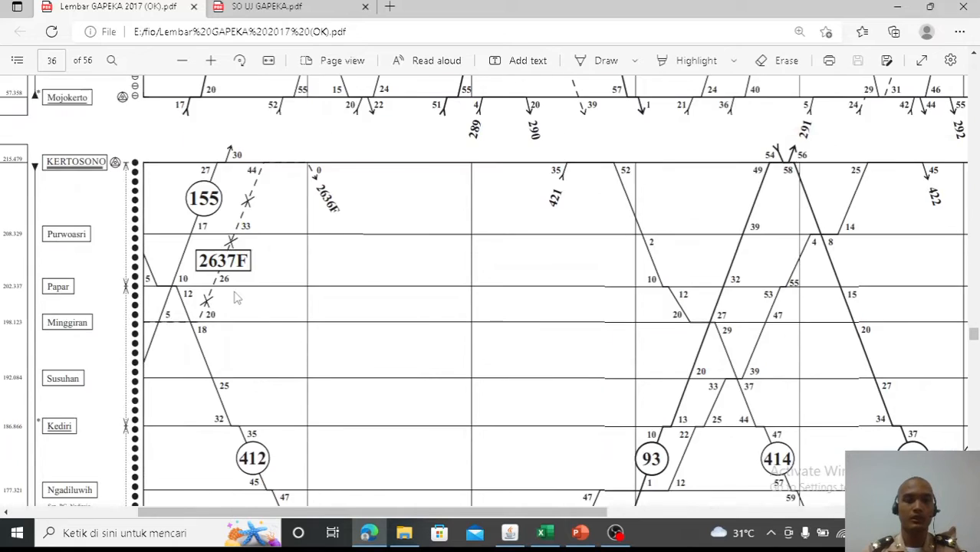
scroll(236, 297, "left", 2)
scroll(236, 297, "down", 1)
scroll(236, 298, "up", 1)
scroll(236, 297, "down", 1)
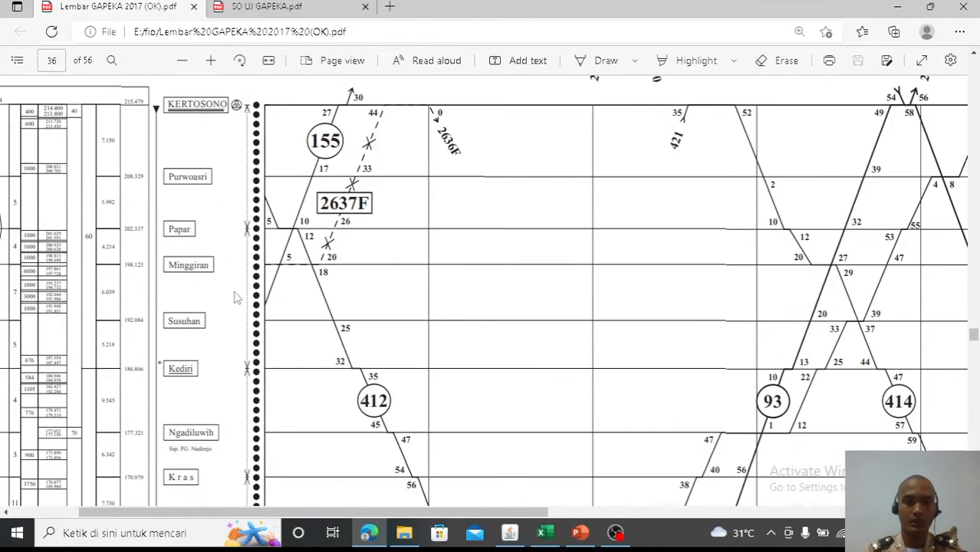
scroll(236, 297, "right", 3)
scroll(236, 298, "down", 1)
scroll(236, 297, "left", 2)
scroll(236, 298, "up", 2)
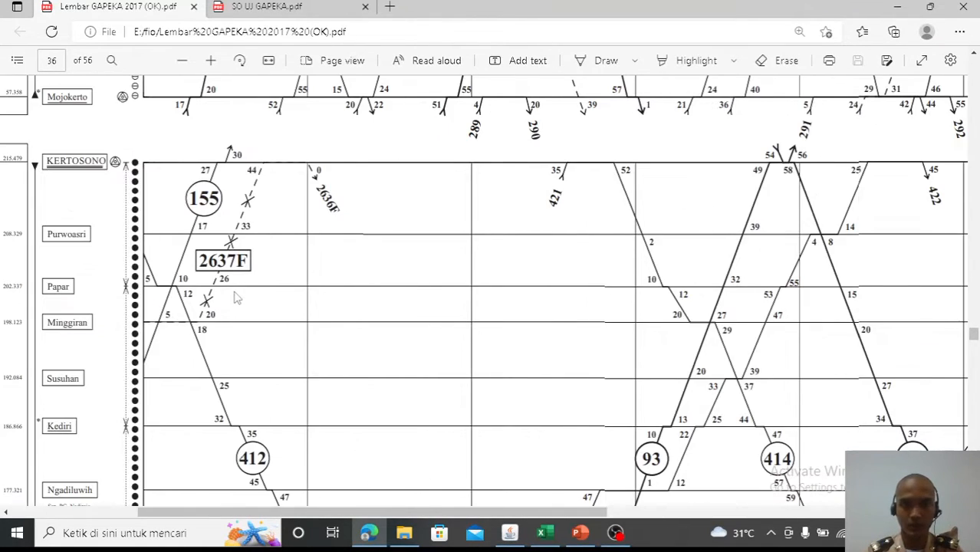
- Examine the GAPEKA train paths from Kertosono down to the hour labels, including trains 415, 431, 436 and 41, and return to the Kertosono end
scroll(236, 297, "down", 7)
scroll(236, 297, "right", 4)
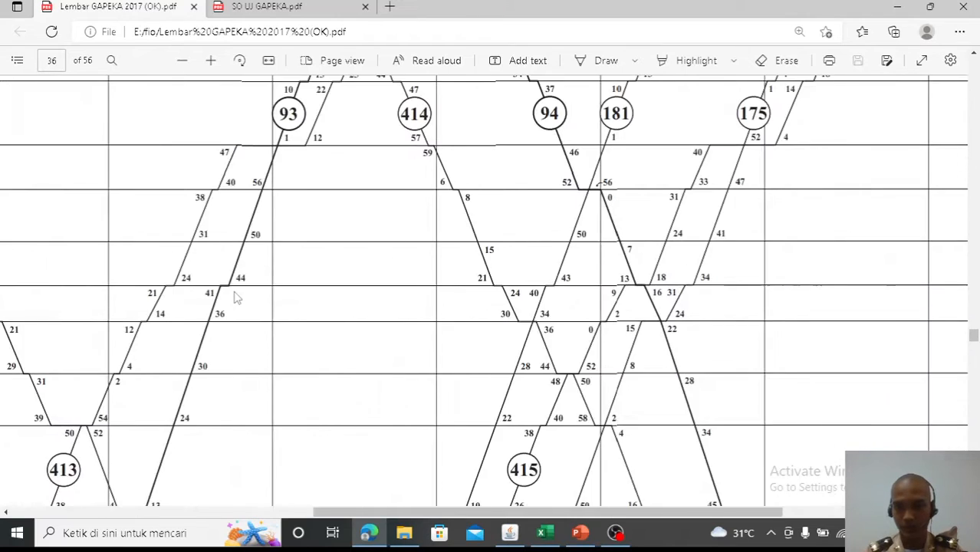
scroll(236, 297, "down", 3)
scroll(236, 298, "down", 2)
scroll(236, 297, "right", 1)
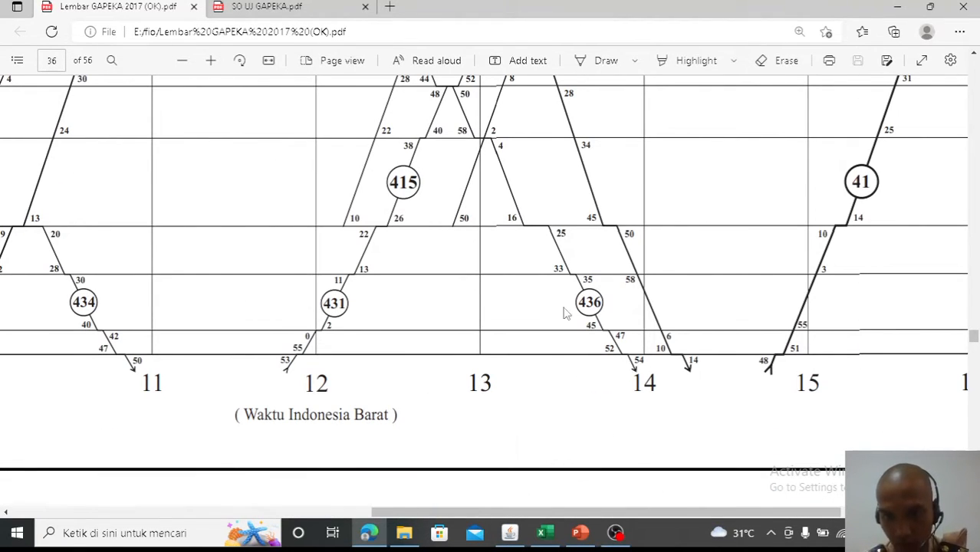
scroll(552, 303, "up", 7)
scroll(552, 303, "left", 5)
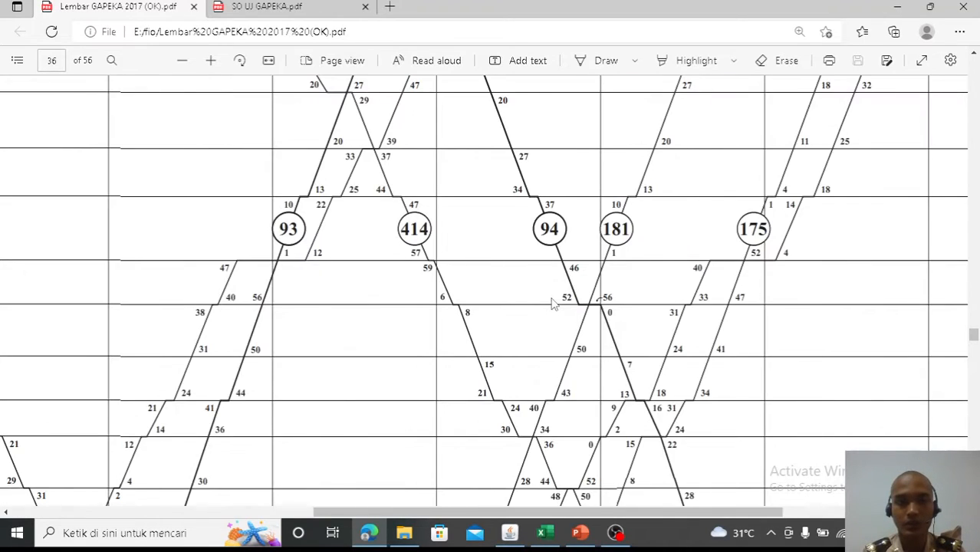
scroll(552, 303, "up", 3)
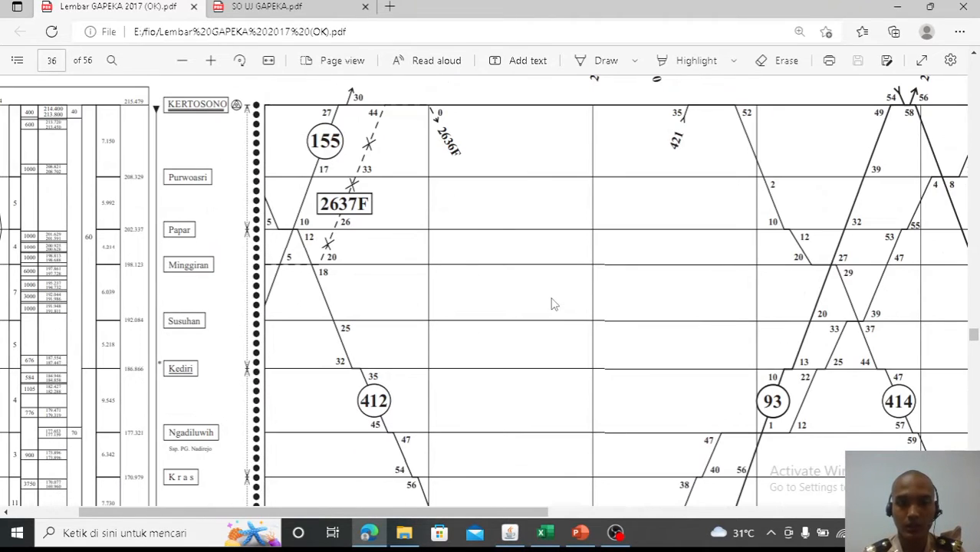
- Look over the jTrainGraph timetable for both directions, and return to the Kertosono end of the graph in the GAPEKA PDF
left_click(509, 532)
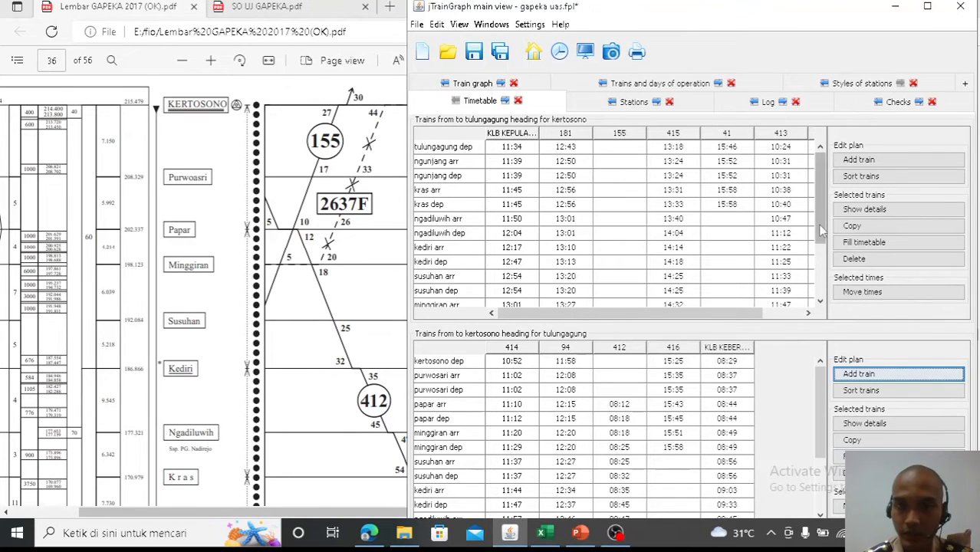
mouse_move(817, 224)
left_mouse_down()
mouse_move(822, 289)
mouse_move(828, 223)
left_mouse_up()
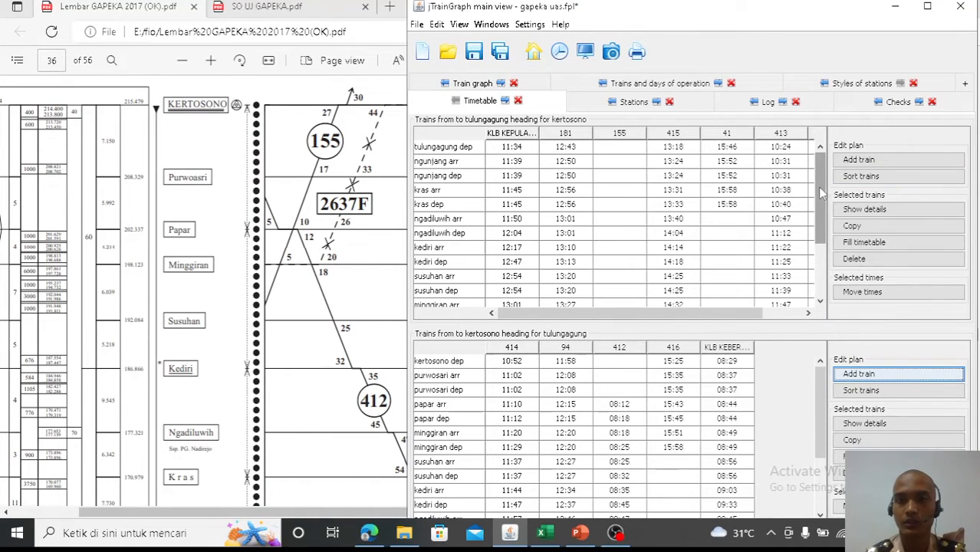
mouse_move(822, 189)
left_mouse_down()
mouse_move(824, 213)
mouse_move(824, 181)
left_mouse_up()
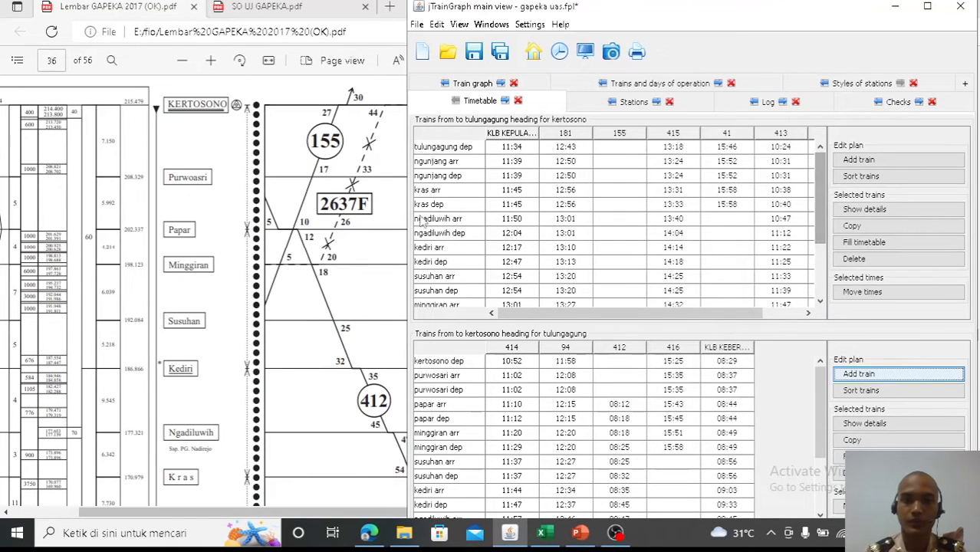
left_click(398, 276)
scroll(395, 276, "right", 3)
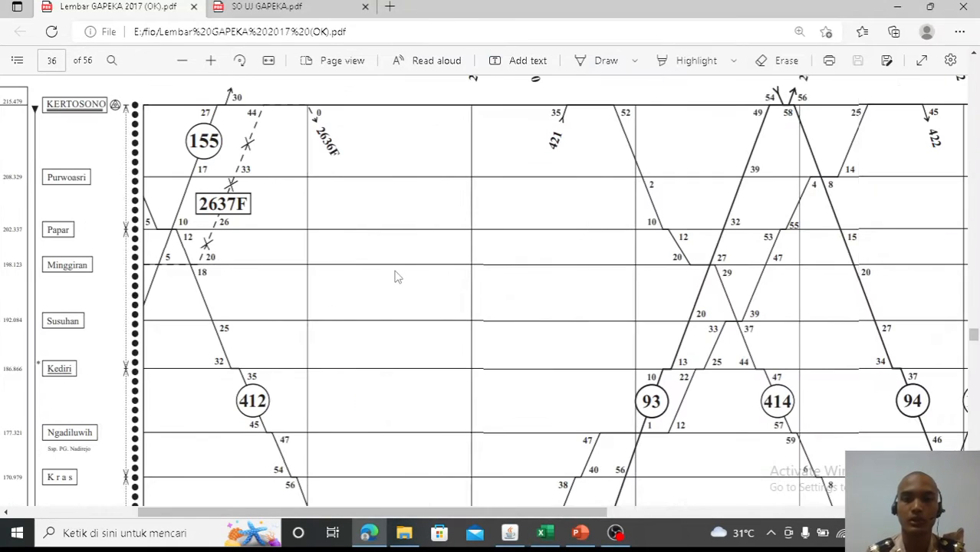
- In the jTrainGraph timetable, enter 10:52 as train 414's departure time from Kertosono
left_click(507, 532)
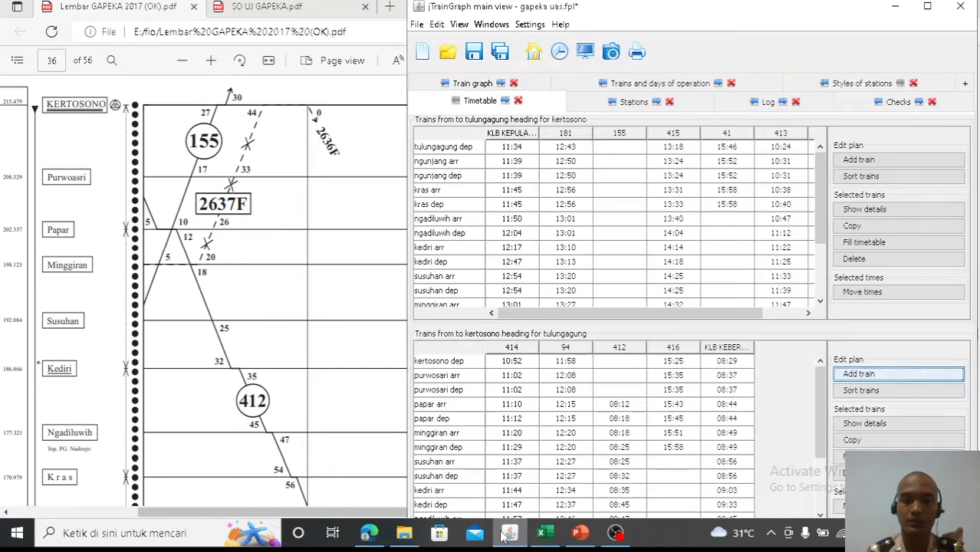
left_click(533, 366)
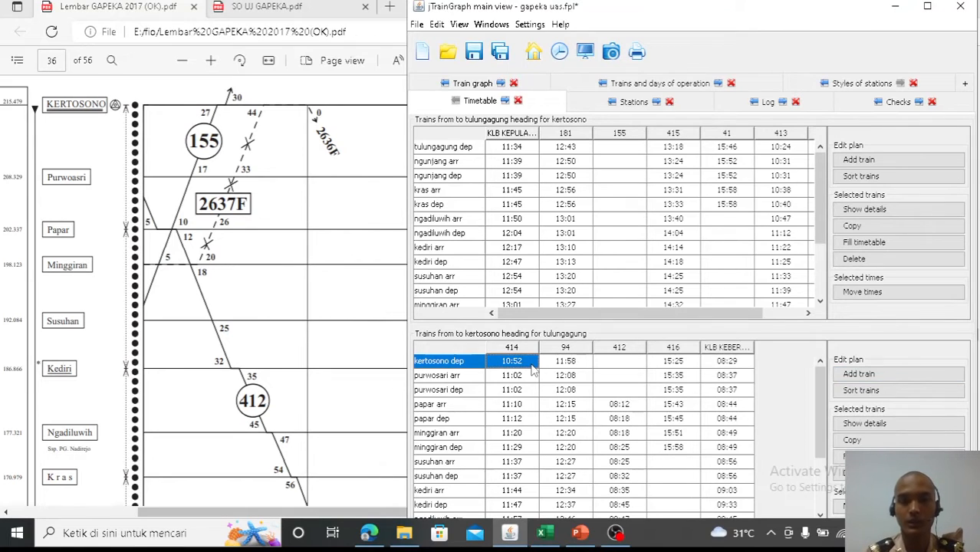
double_click(531, 363)
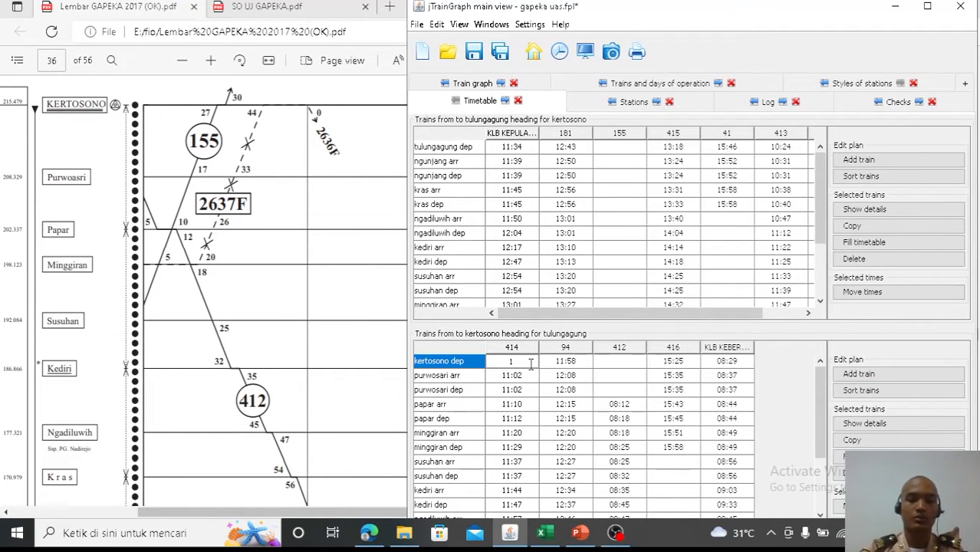
type("10:52")
key("Return")
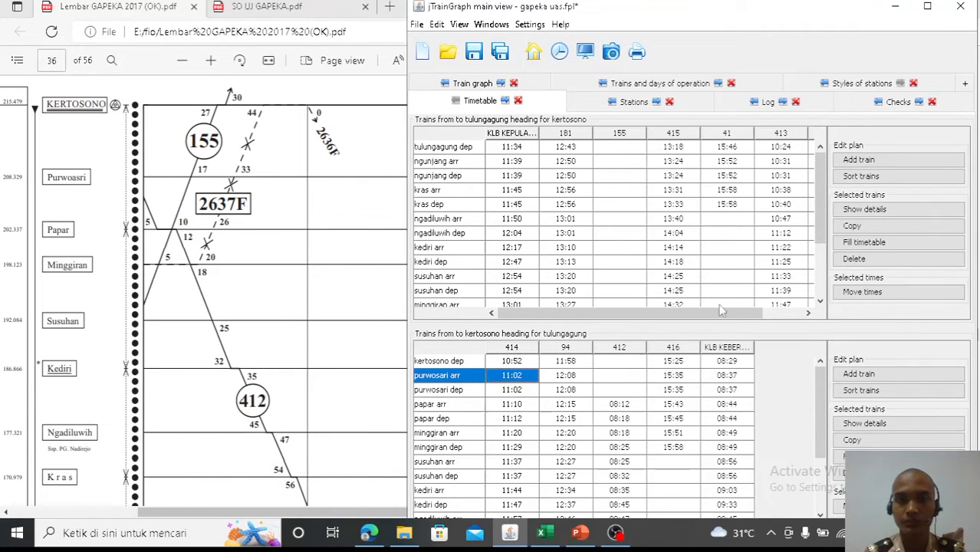
mouse_move(820, 219)
left_mouse_down()
mouse_move(821, 249)
mouse_move(822, 220)
left_mouse_up()
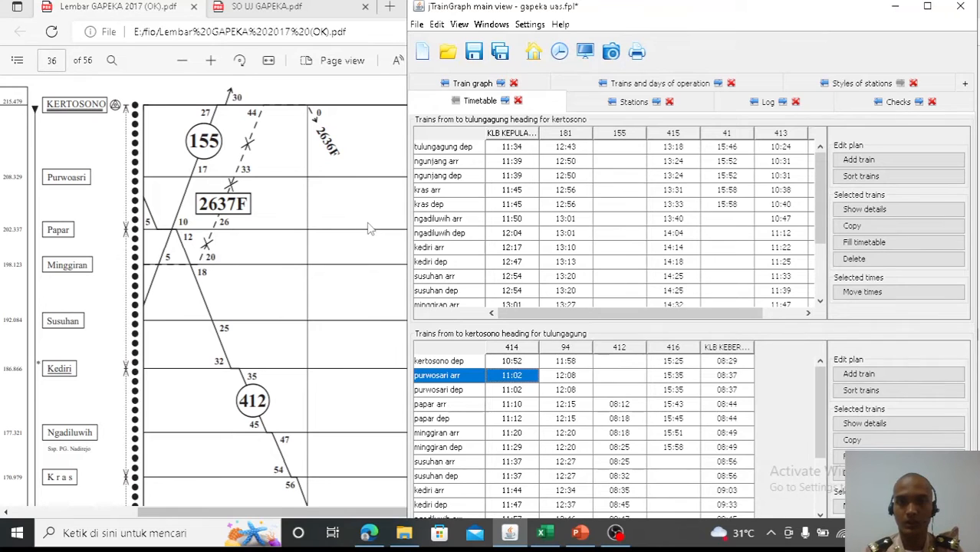
- Read the supporting KLB conditions in SO UJ GAPEKA.pdf, and switch back to the jTrainGraph timetable
left_click(317, 8)
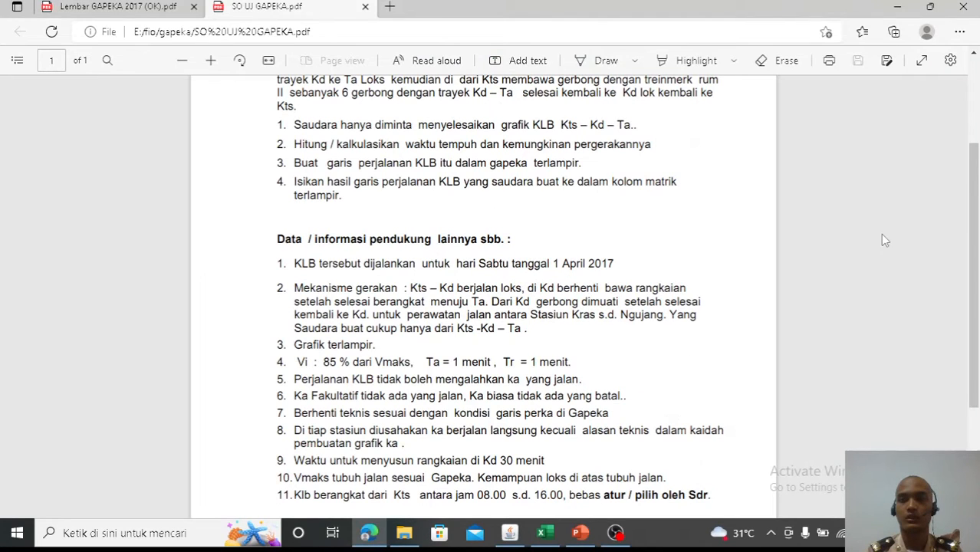
scroll(881, 240, "down", 1)
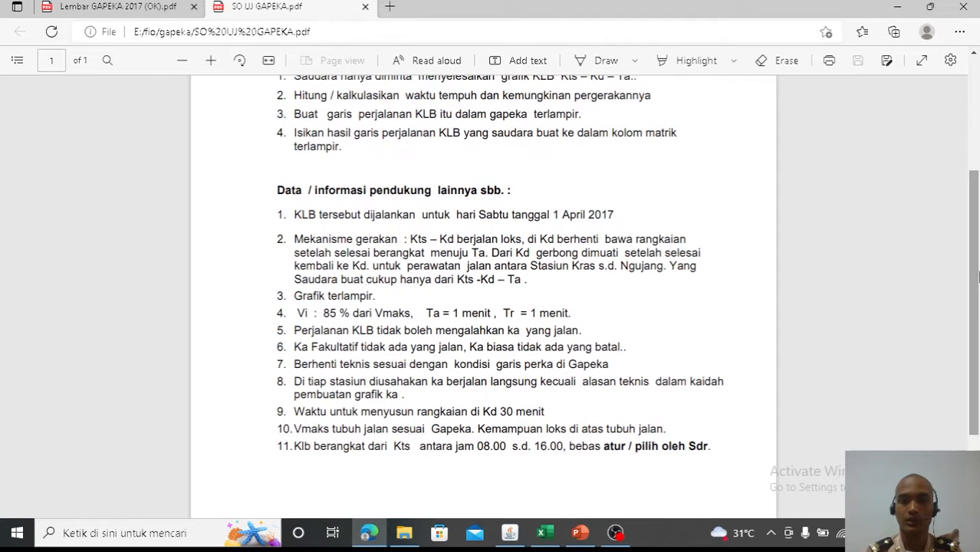
scroll(701, 295, "down", 1)
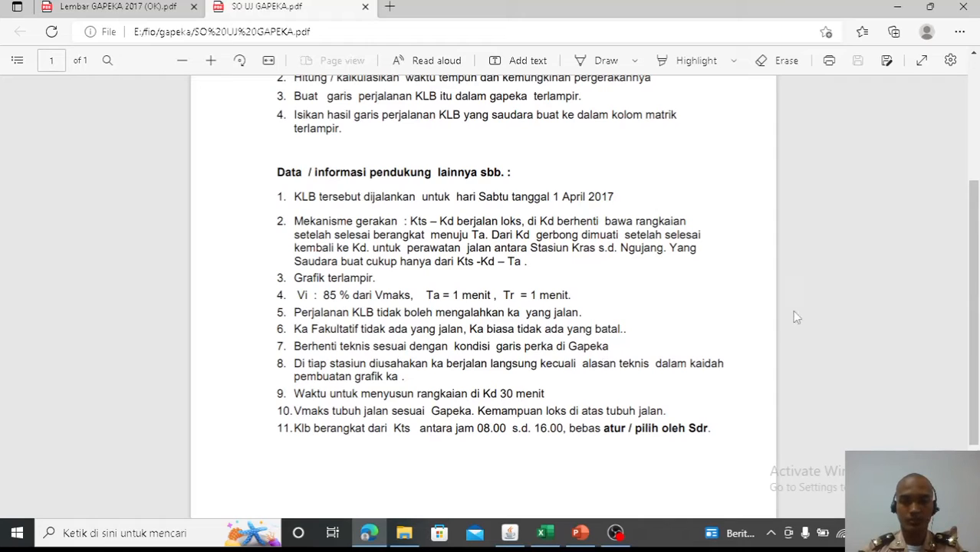
left_click_drag(978, 308, 978, 306)
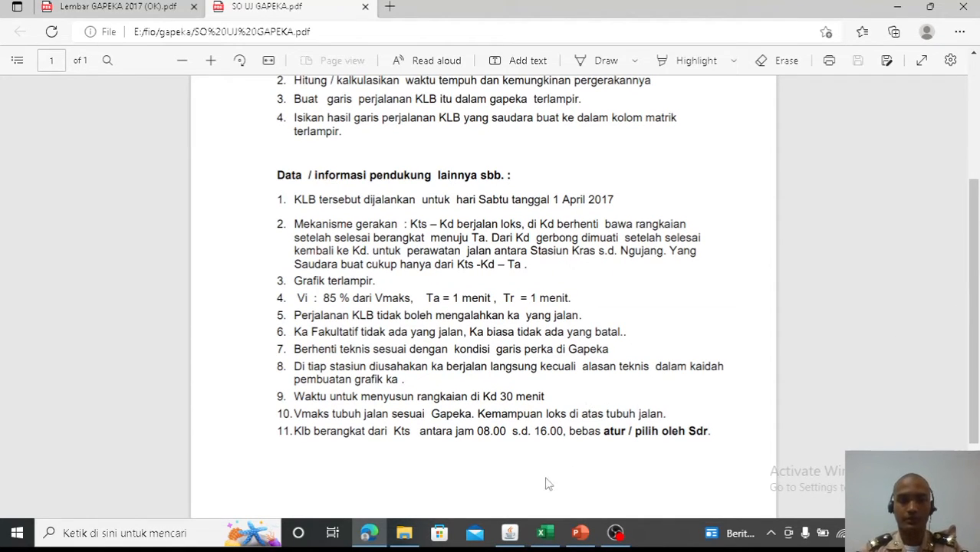
left_click(509, 533)
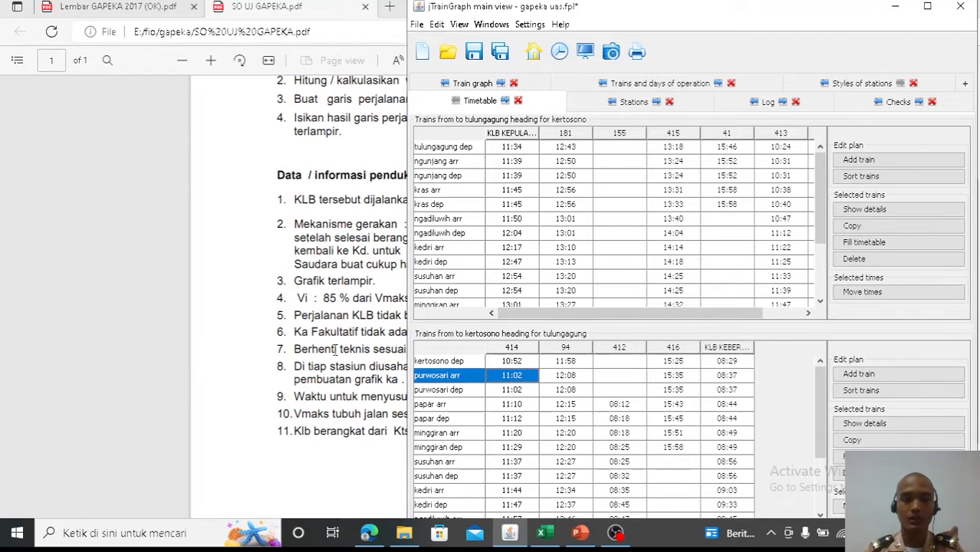
- Switch to the KLB uas workbook in Excel and review the stations from Kertosono to Tulungagung in the KEBERANGKATAN table
left_click(535, 537)
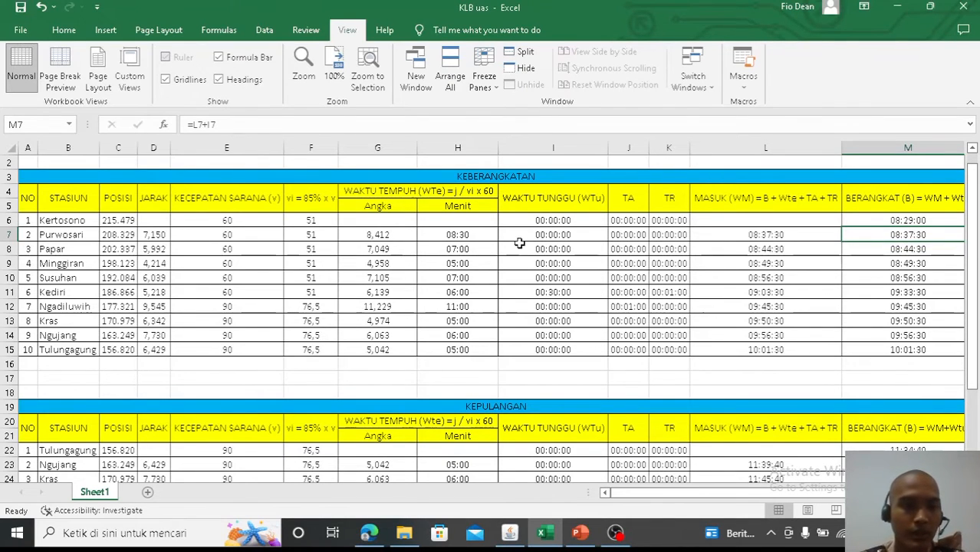
left_click(87, 222)
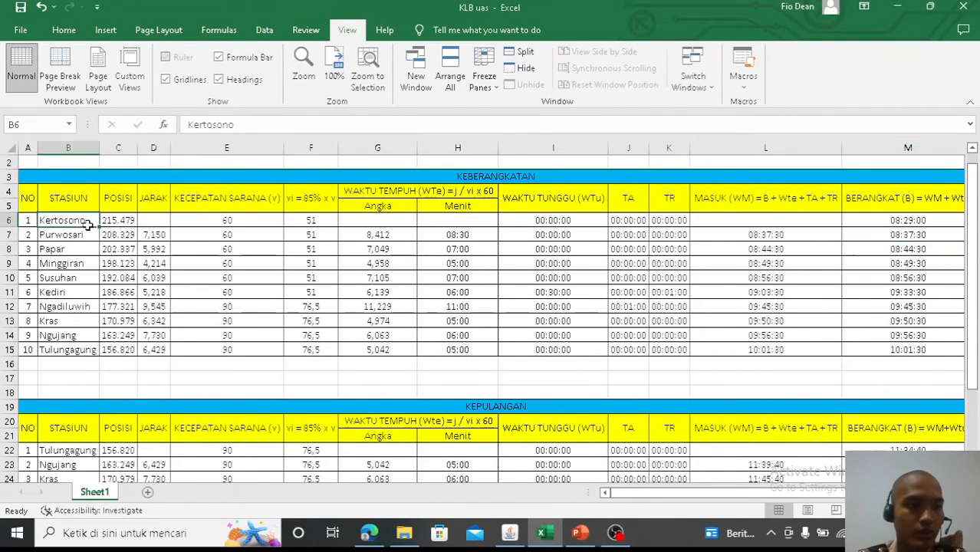
left_click(85, 234)
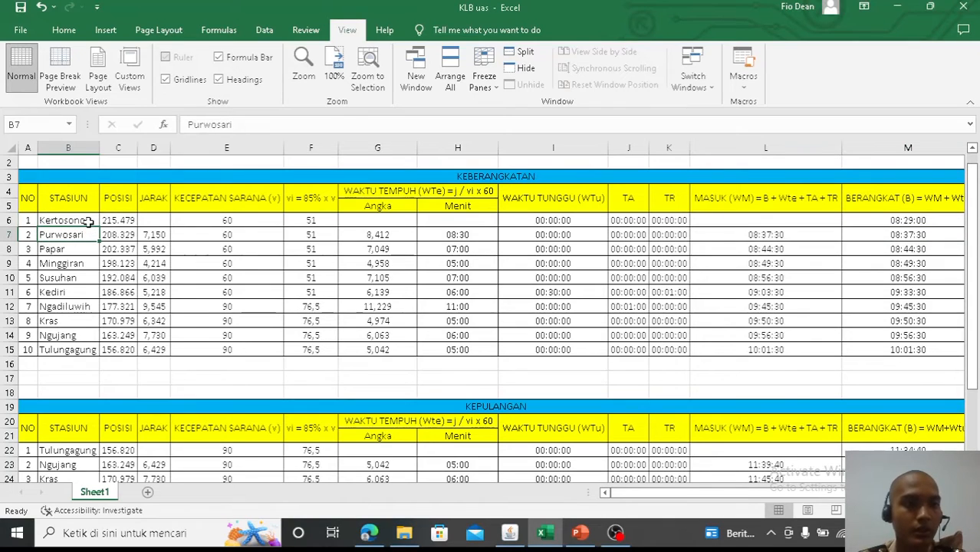
left_click(88, 222)
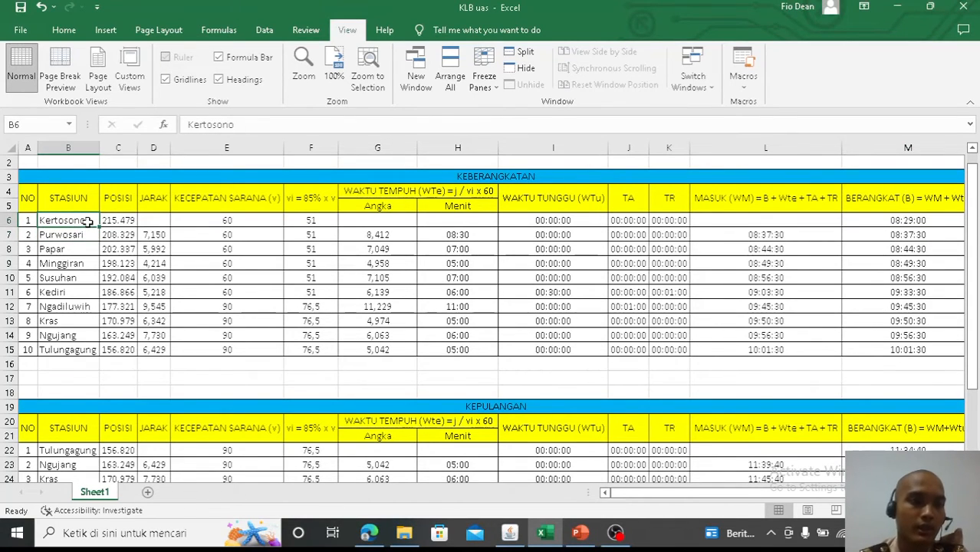
left_click(89, 250)
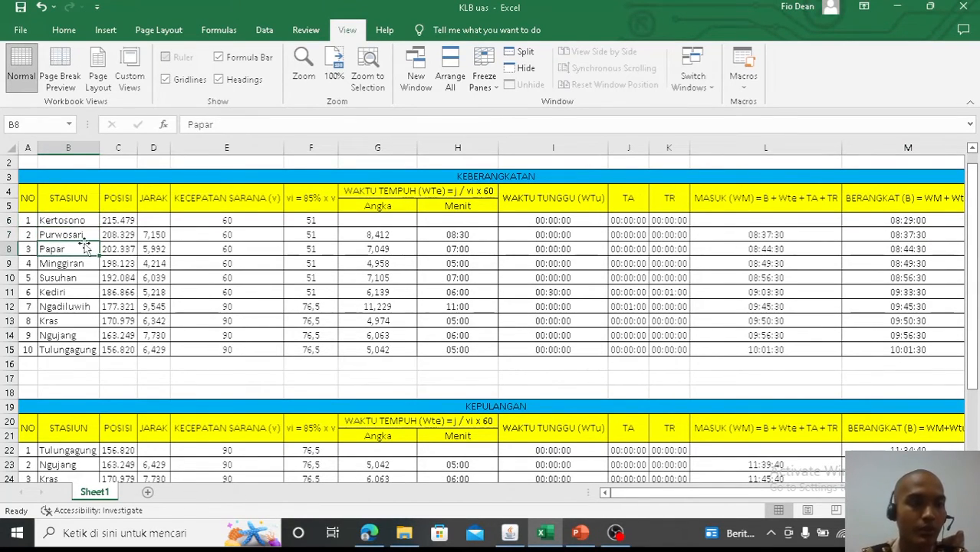
left_click(82, 222)
left_click(79, 238)
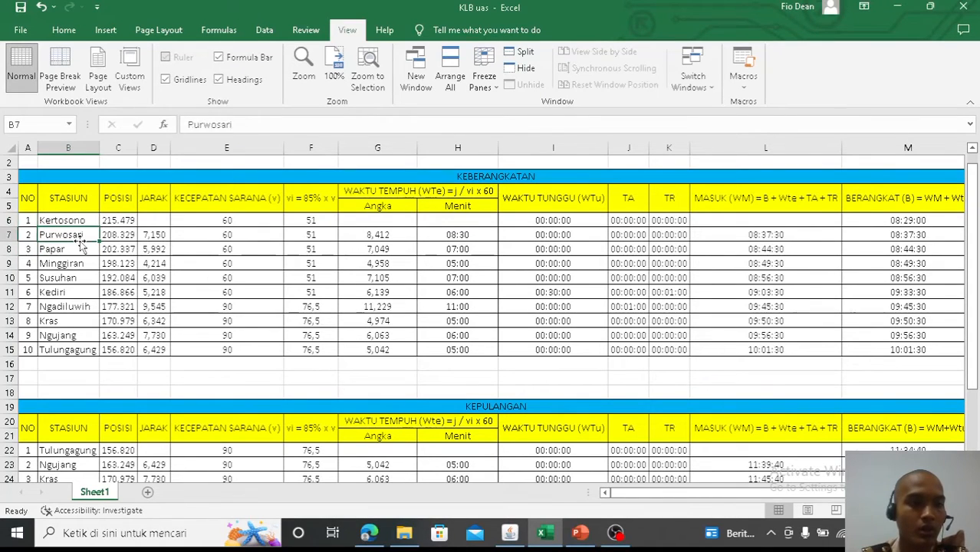
key("ctrl+Down")
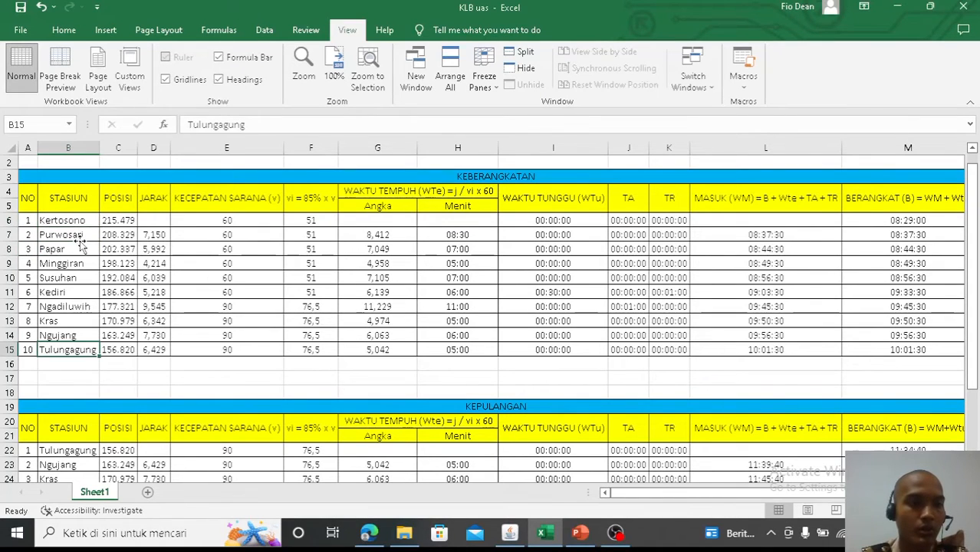
- Compare Kertosono's POSISI value in the Excel table with the kilometre position on page 36 of the GAPEKA PDF
left_click(128, 221)
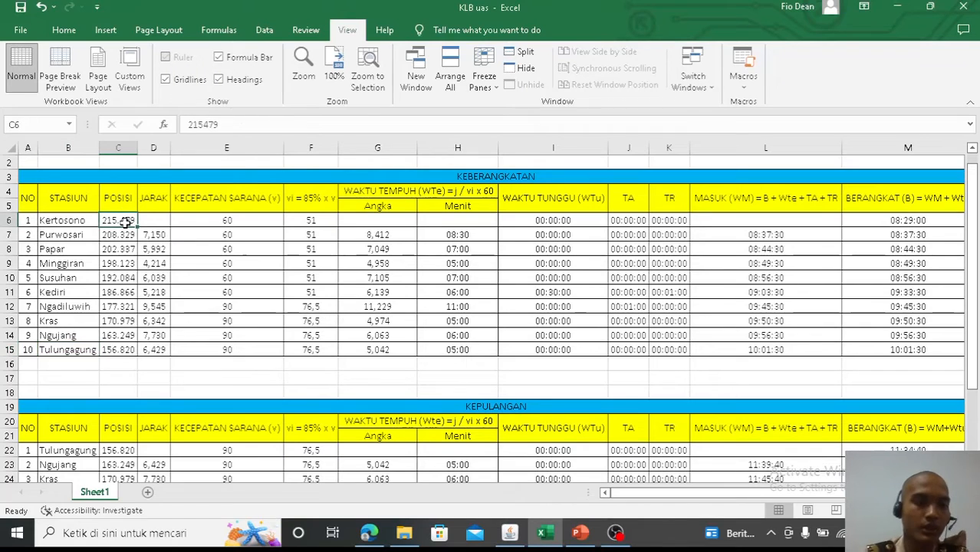
left_click(380, 535)
left_click(130, 6)
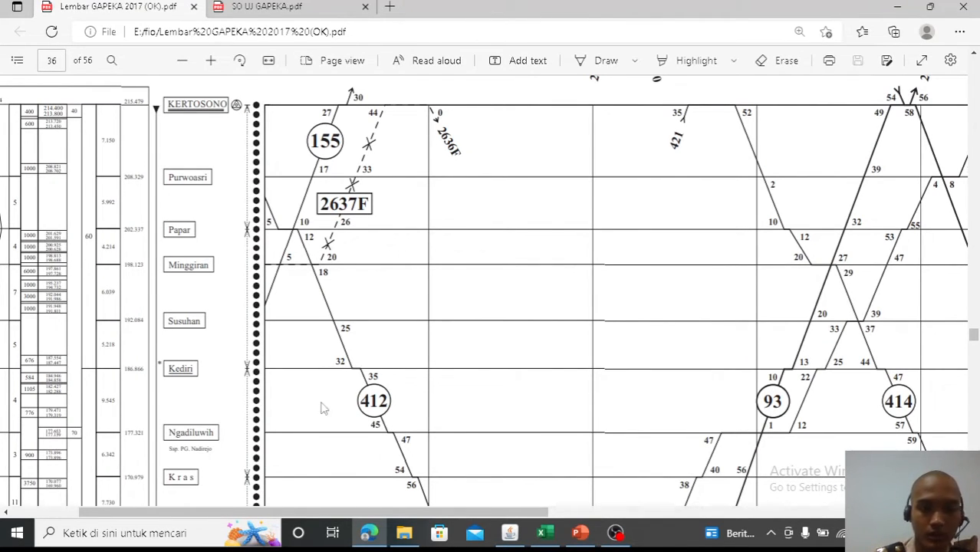
left_click(545, 532)
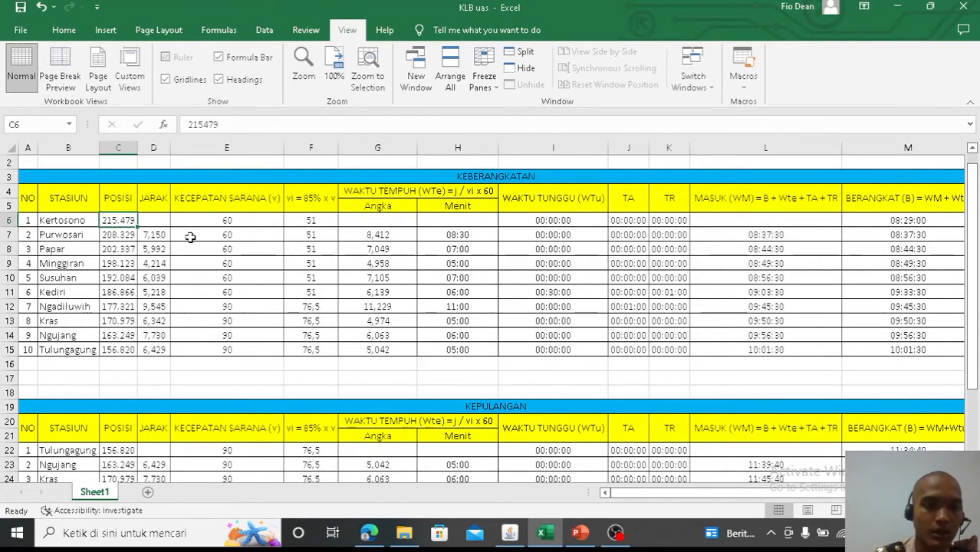
- Examine the maximum speed column from Kertosono to Tulungagung in the GAPEKA PDF, and return to the KLB uas workbook
left_click(369, 533)
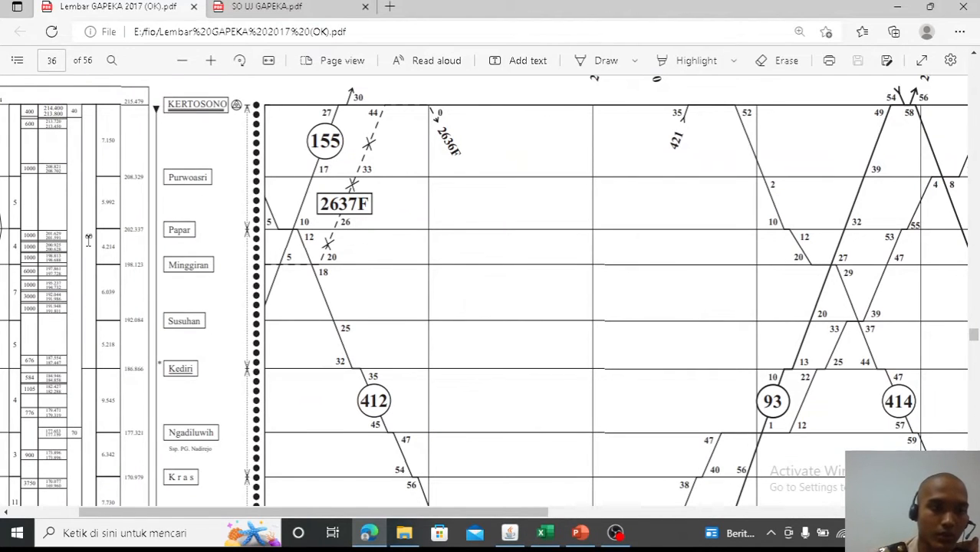
scroll(88, 240, "down", 3)
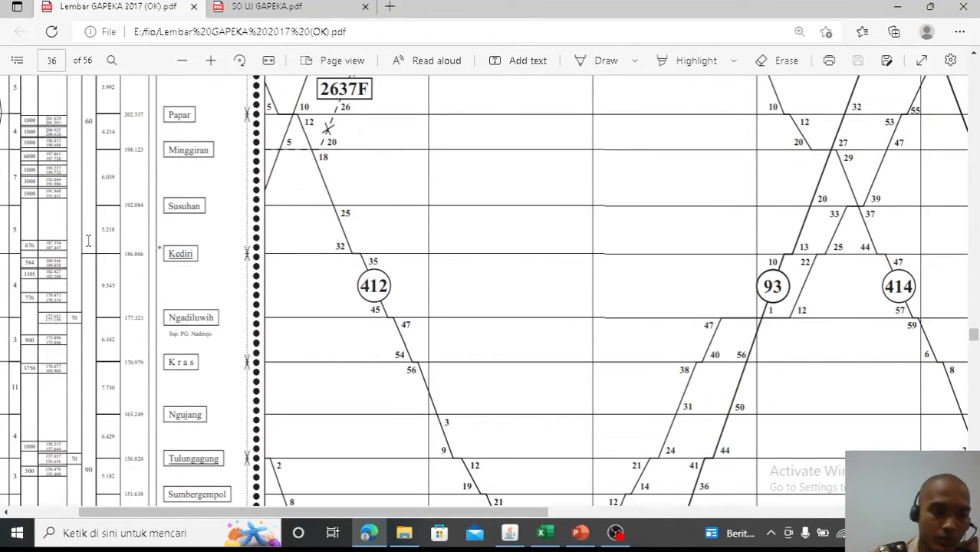
scroll(88, 240, "up", 4)
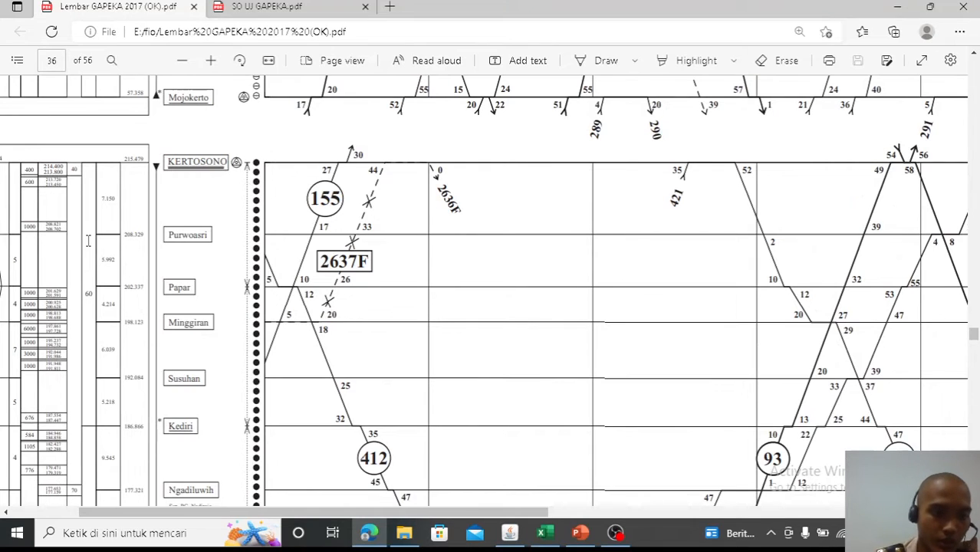
scroll(89, 240, "down", 3)
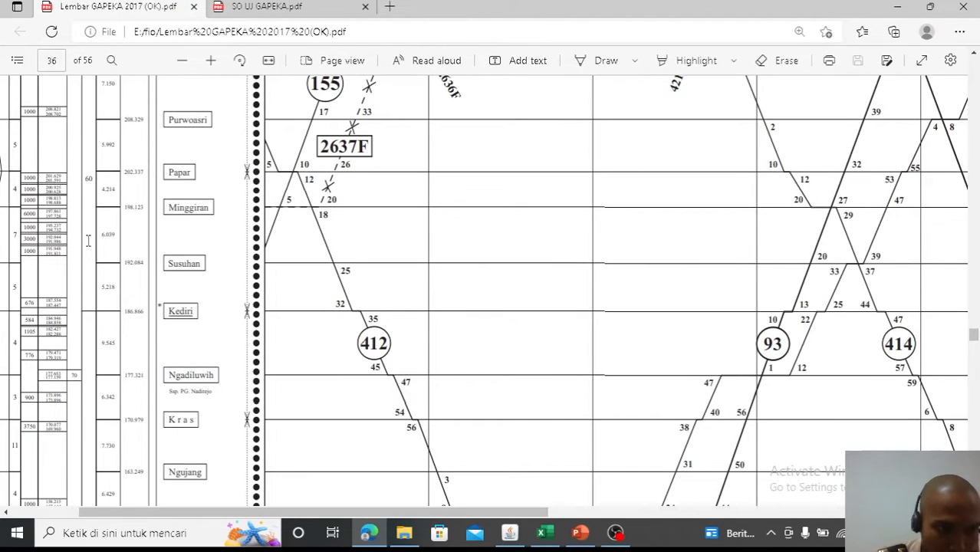
scroll(88, 240, "down", 3)
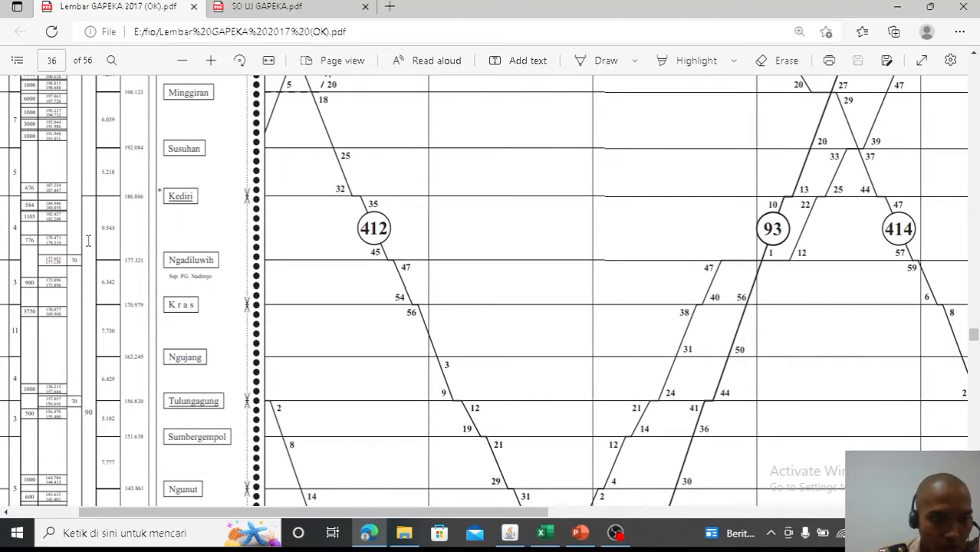
scroll(88, 240, "up", 6)
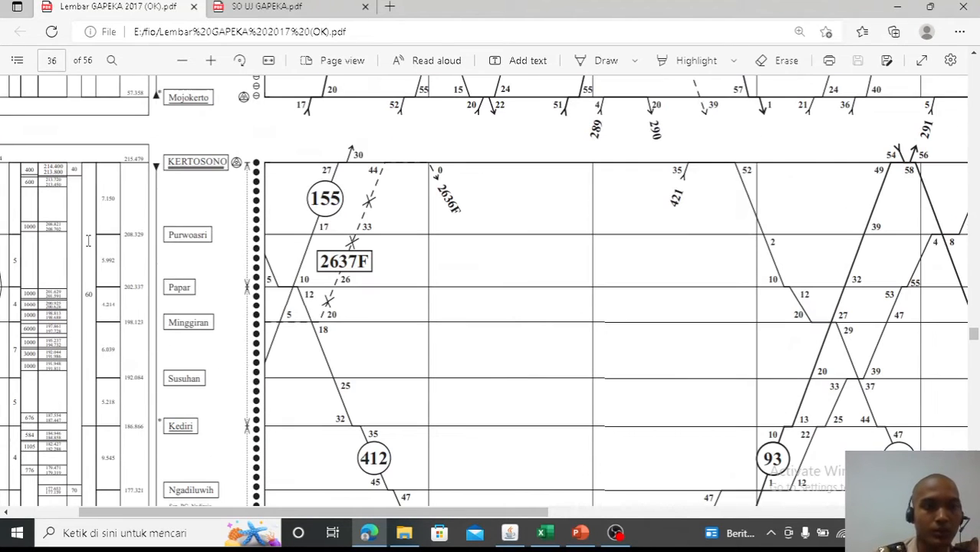
left_click(544, 532)
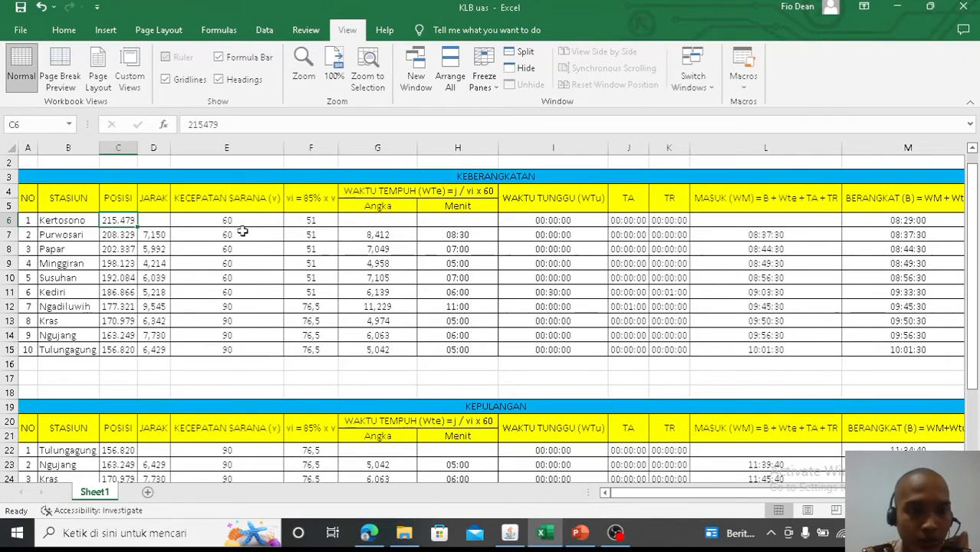
- Re-enter Kertosono's vi in cell F6 of the KEBERANGKATAN table with the formula =85%*E6
left_click(313, 220)
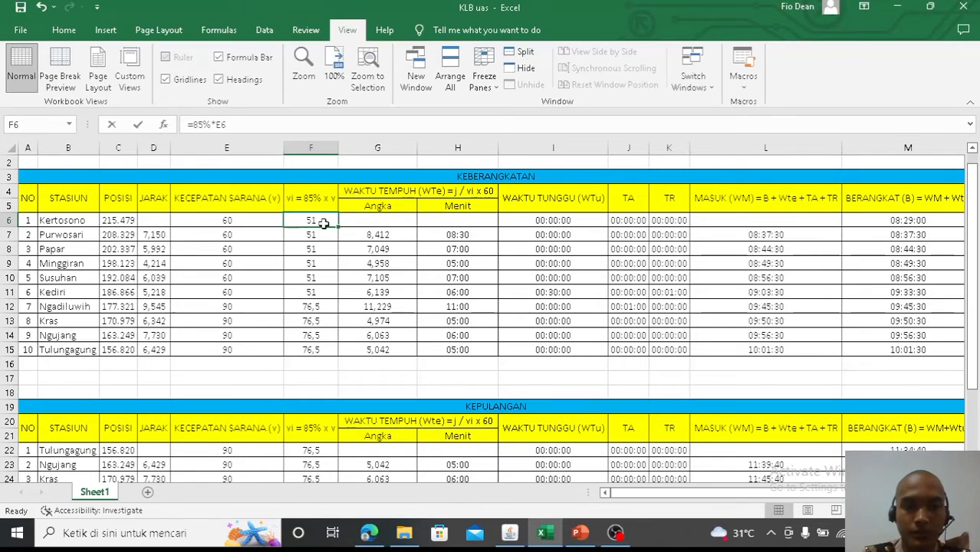
key("BackSpace")
type("=")
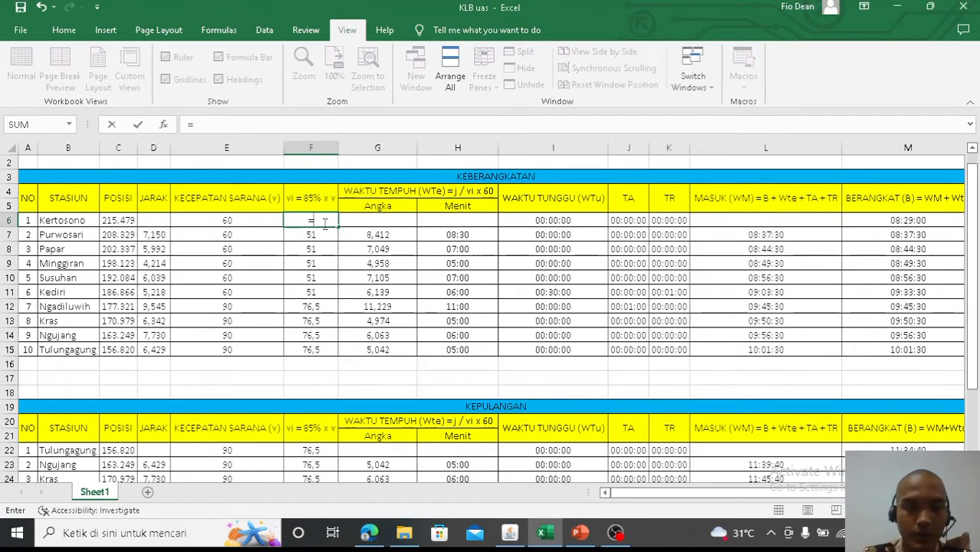
type("85%")
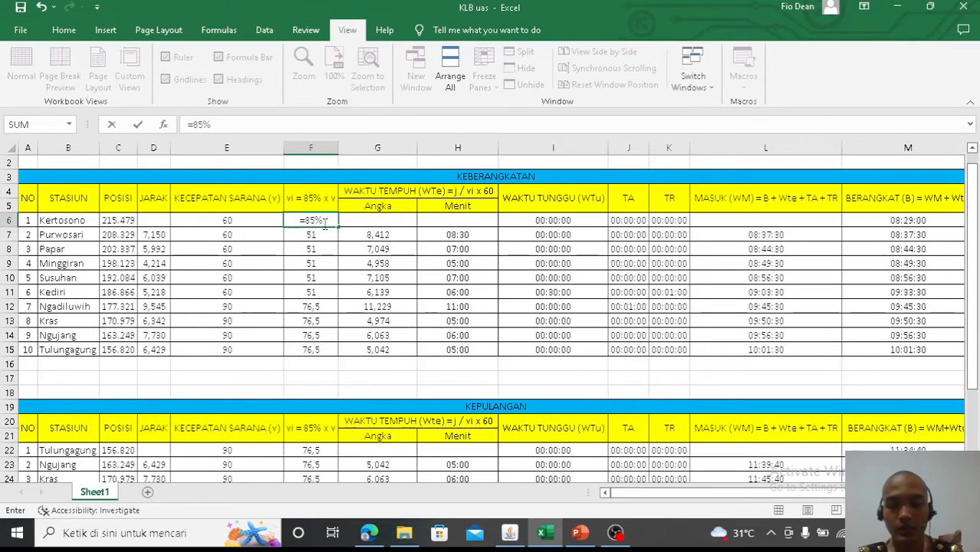
type("*")
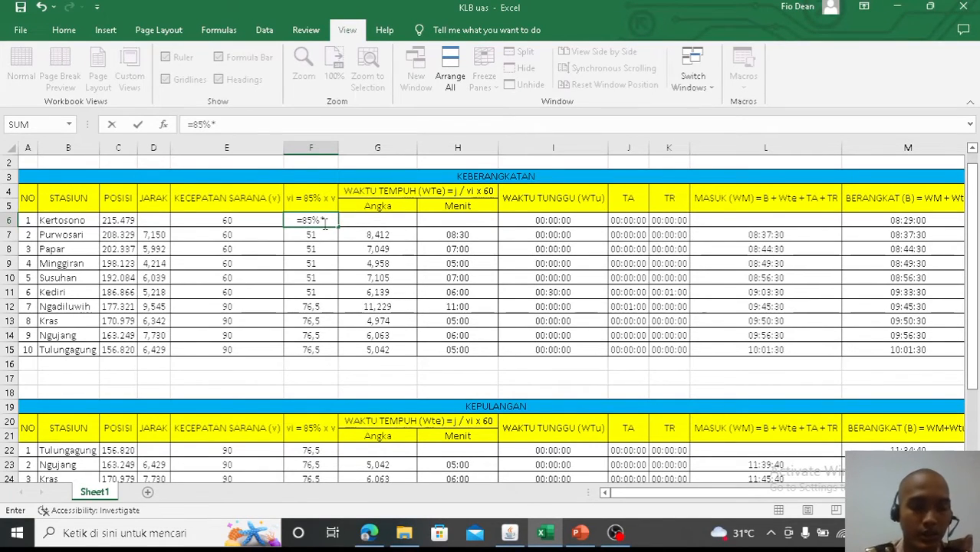
type("E6")
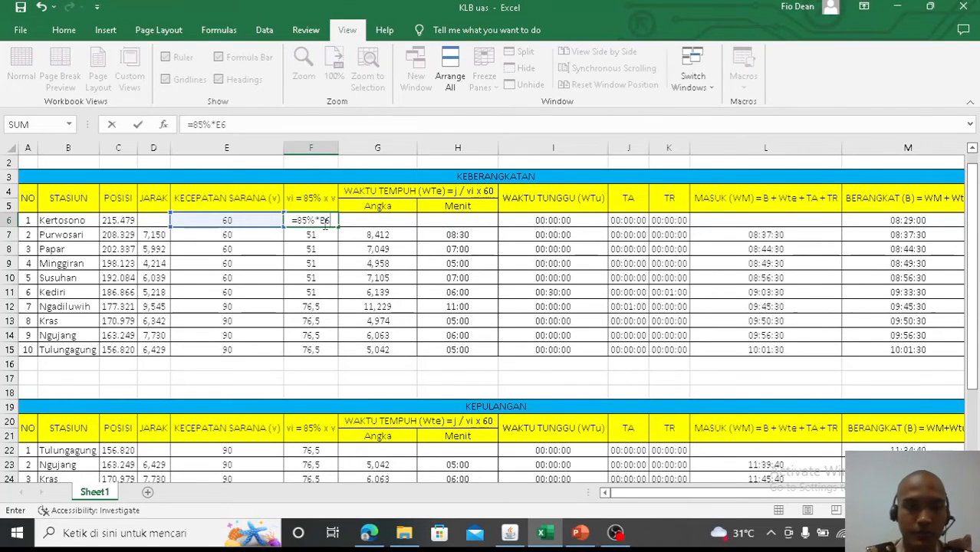
key("Return")
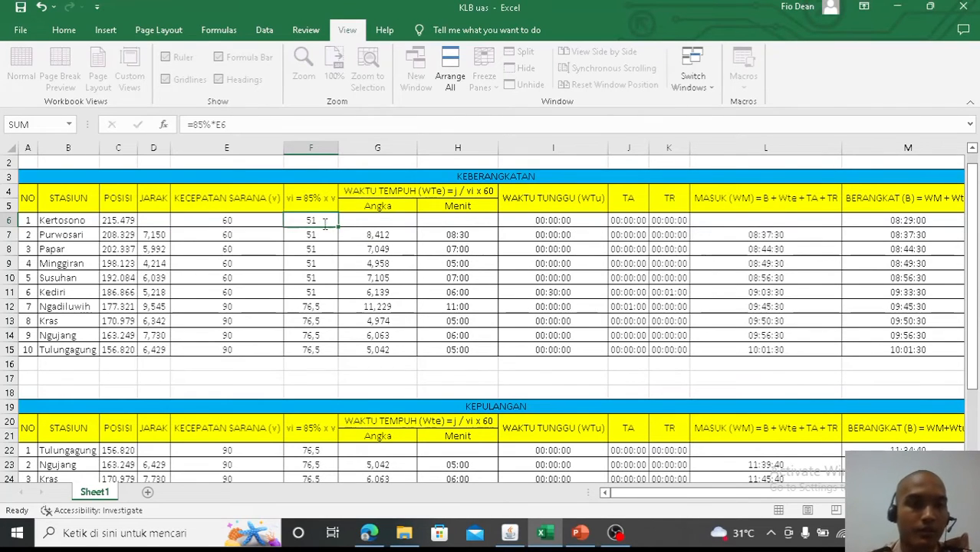
- Check the vi formulas in the KEBERANGKATAN table from Kertosono to Kras
left_click(321, 222)
left_click(322, 234)
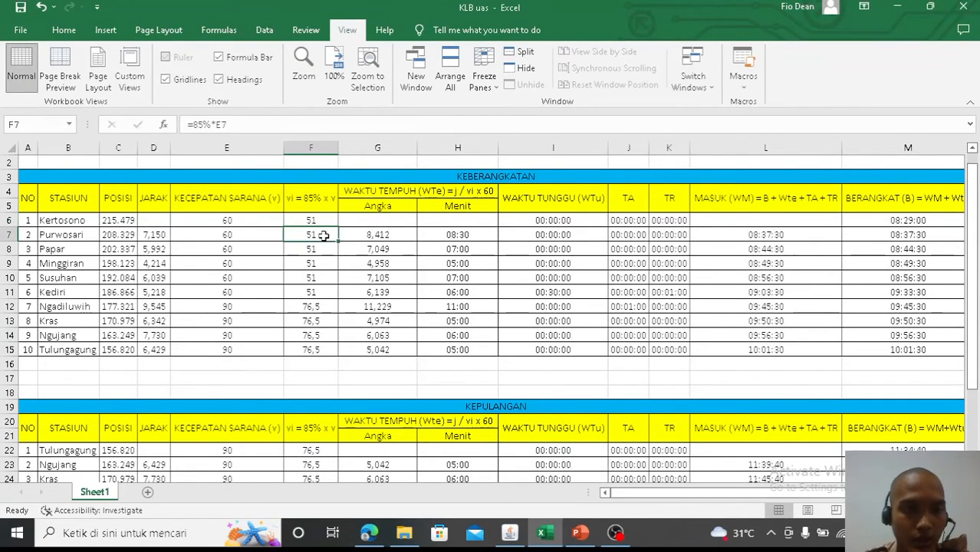
left_click(323, 250)
left_click(323, 261)
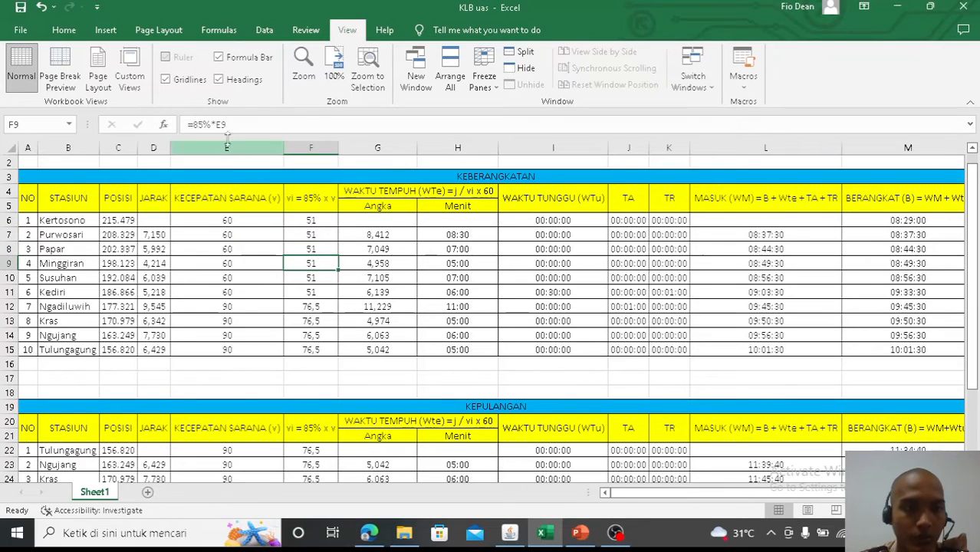
left_click(317, 290)
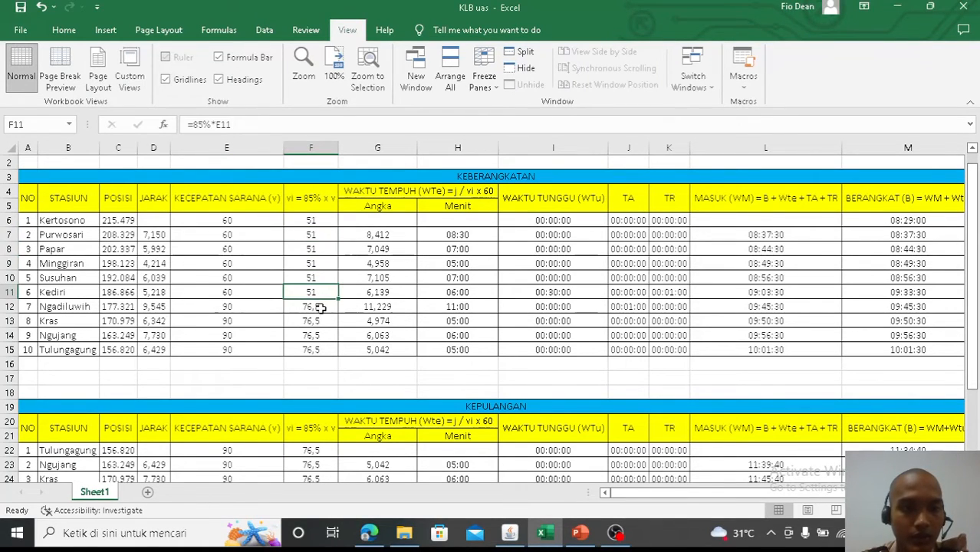
left_click(319, 306)
left_click(321, 321)
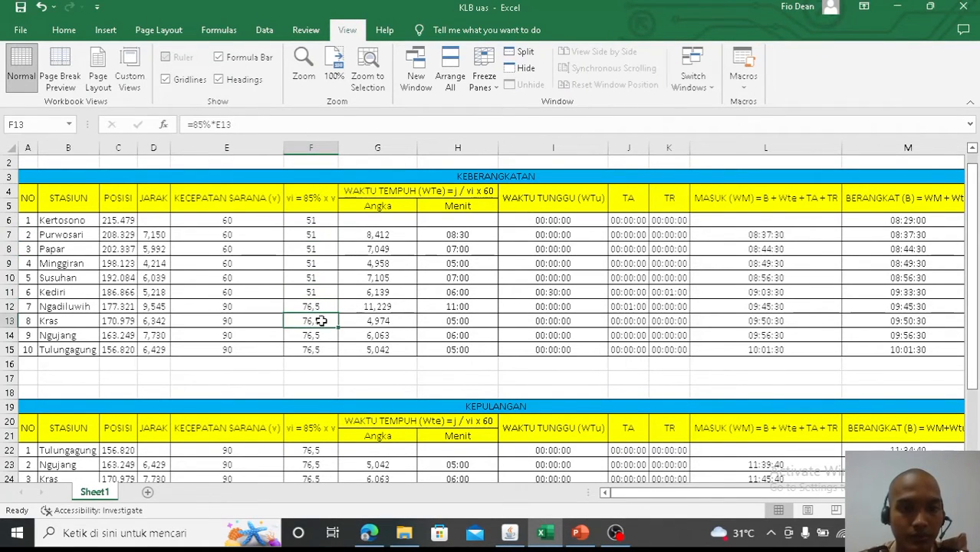
left_click(325, 227)
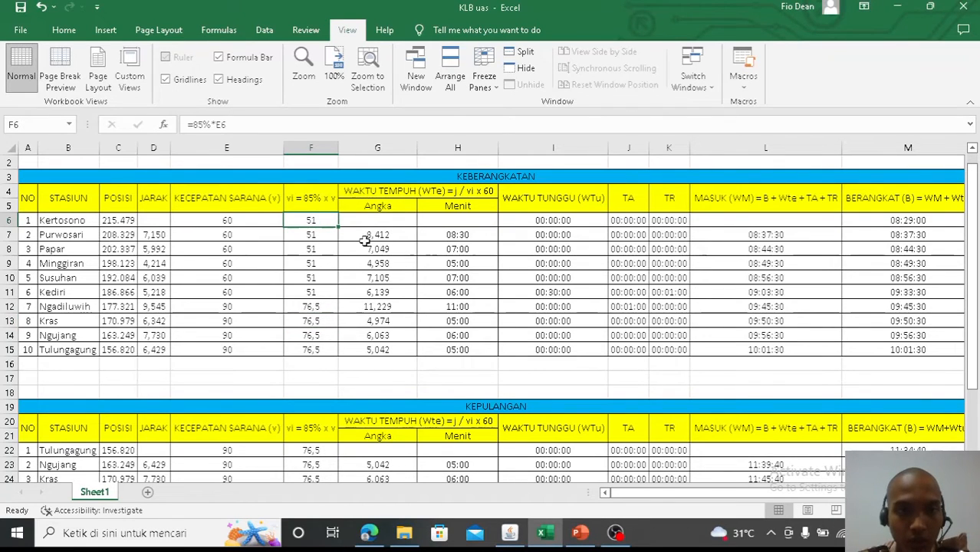
- Examine the WAKTU TEMPUH formula header and the Angka and Menit cells for Purwosari and Papar in the KEBERANGKATAN table
left_click(389, 195)
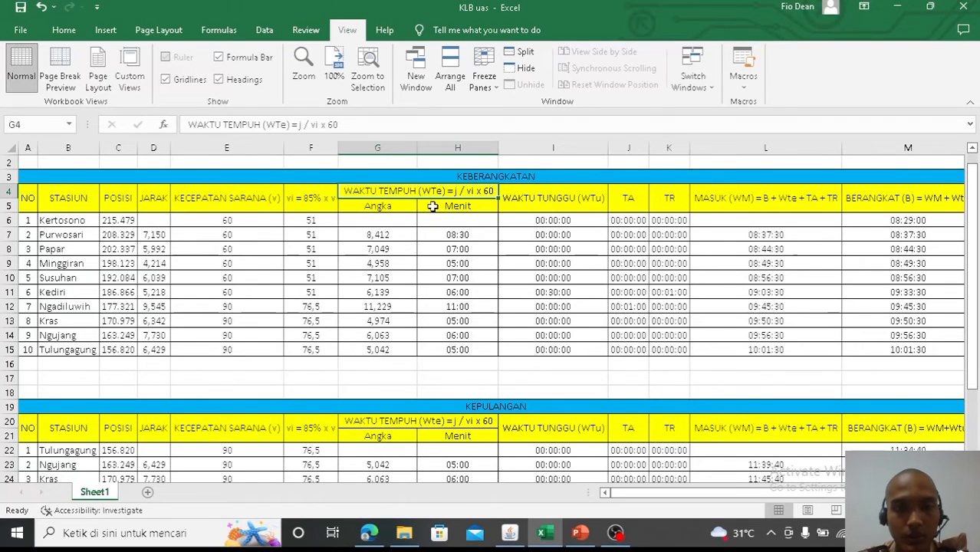
left_click(391, 234)
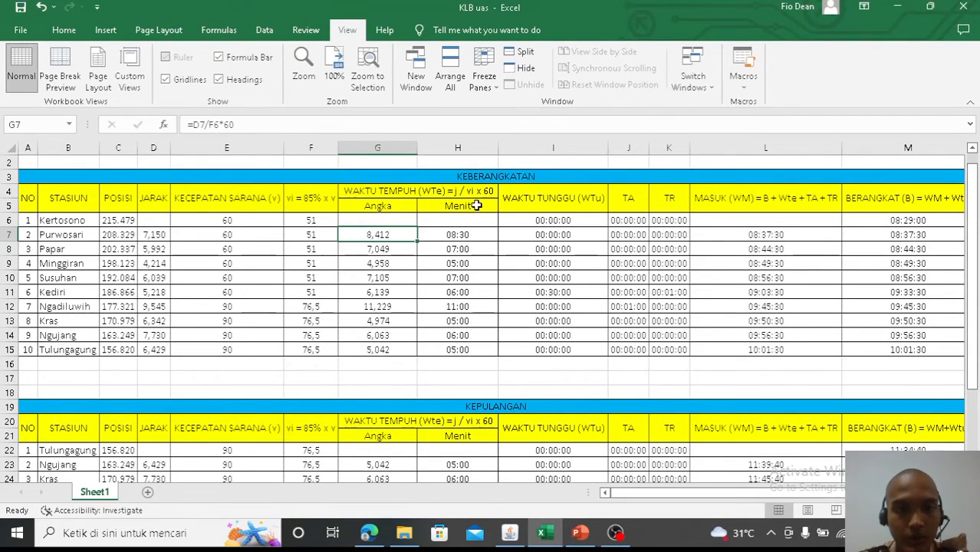
left_click(326, 220)
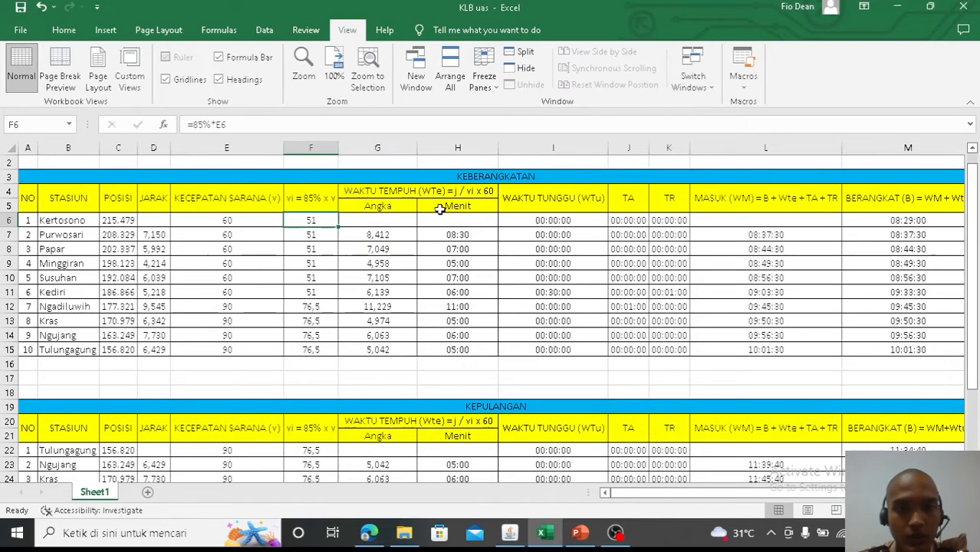
left_click(483, 198)
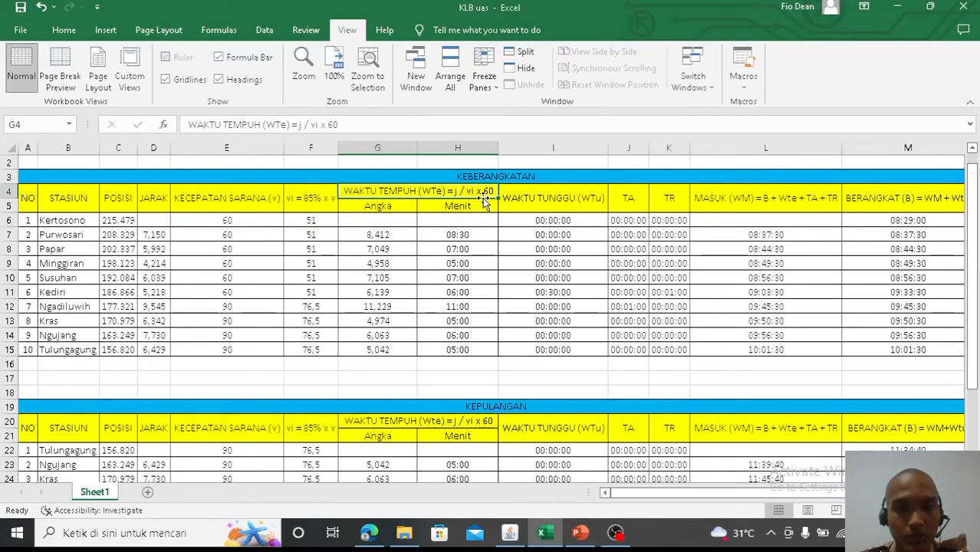
left_click(392, 235)
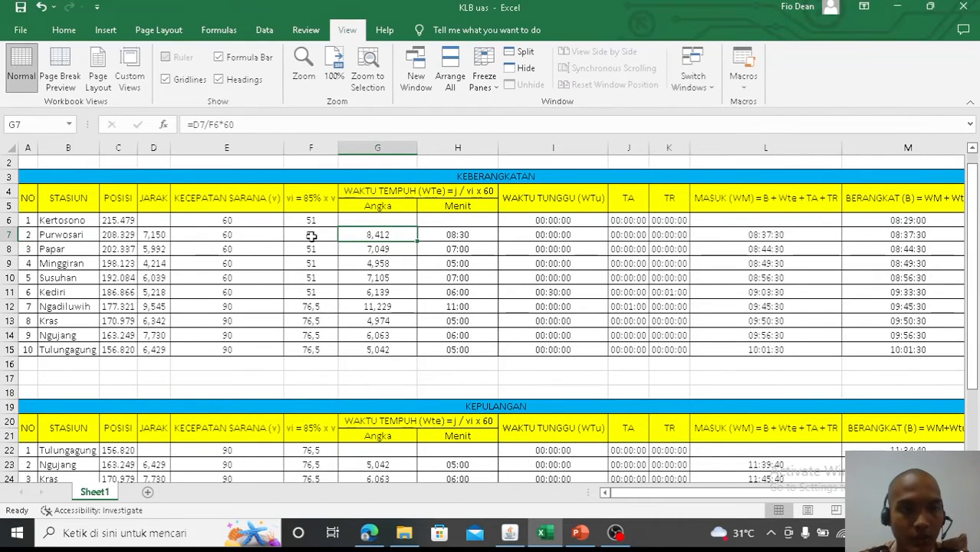
left_click(392, 249)
left_click(392, 236)
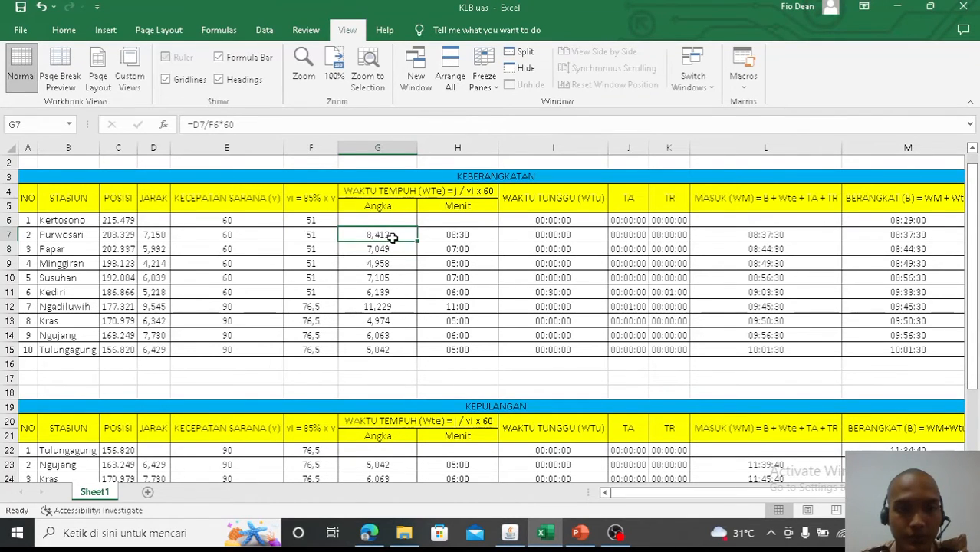
left_click(393, 248)
left_click(445, 238)
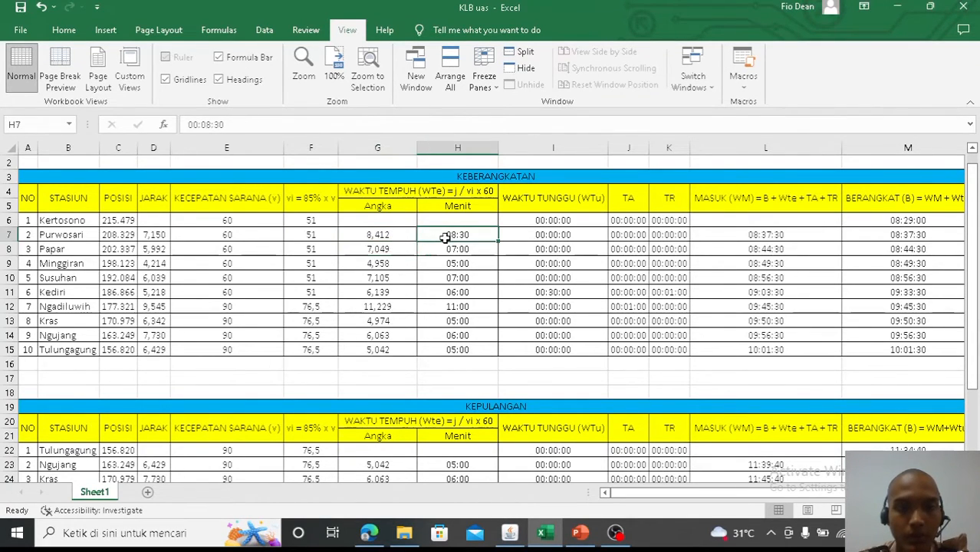
left_click(446, 248)
left_click(401, 238)
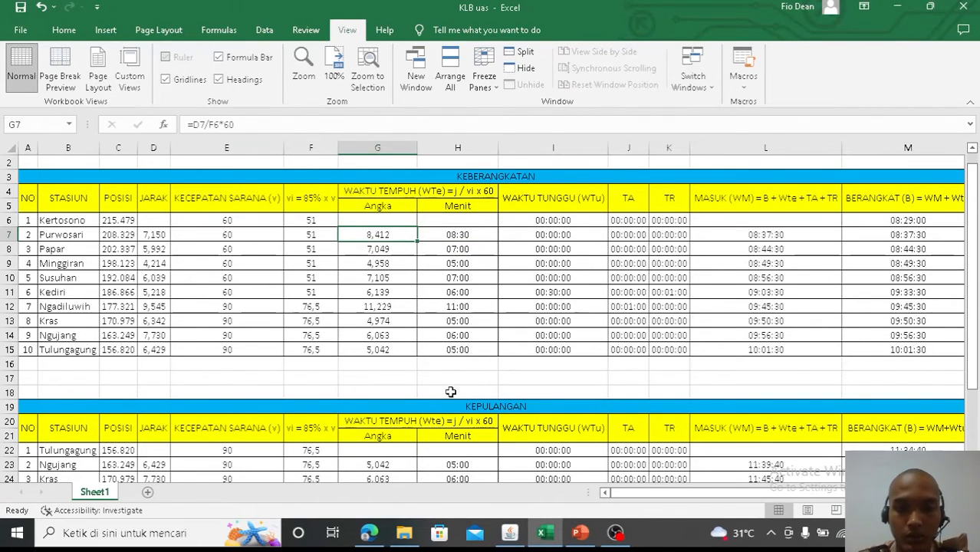
- Read the Ta and Tr allowances and the minute-rounding rules in the MEMBUAT GRAFIK KLB 2 PowerPoint presentation, and return to the KLB uas workbook
left_click(580, 533)
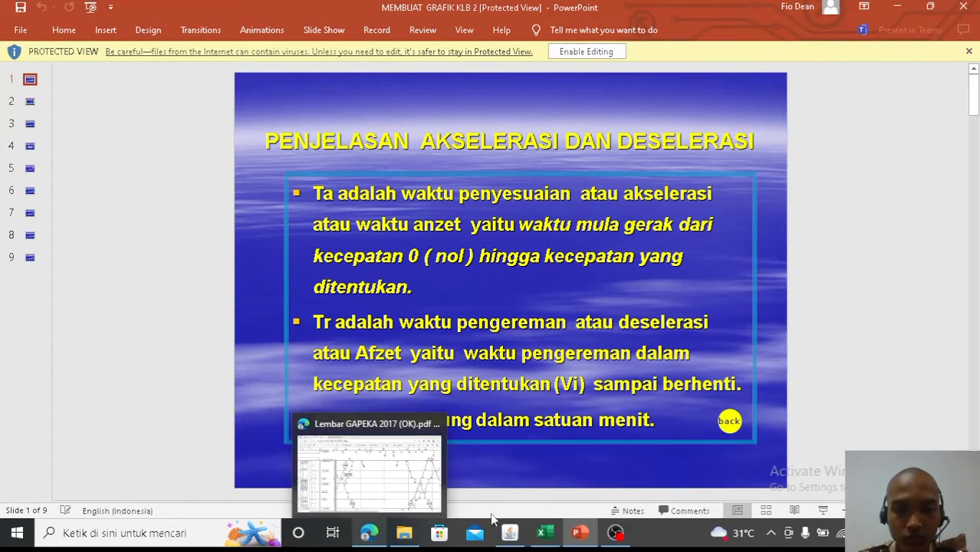
left_click(552, 530)
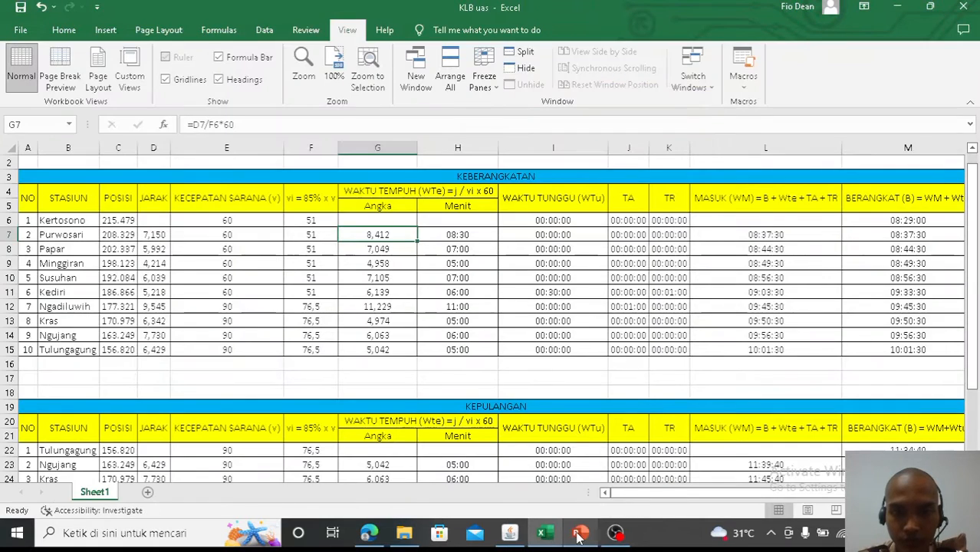
left_click(571, 515)
scroll(510, 383, "down", 1)
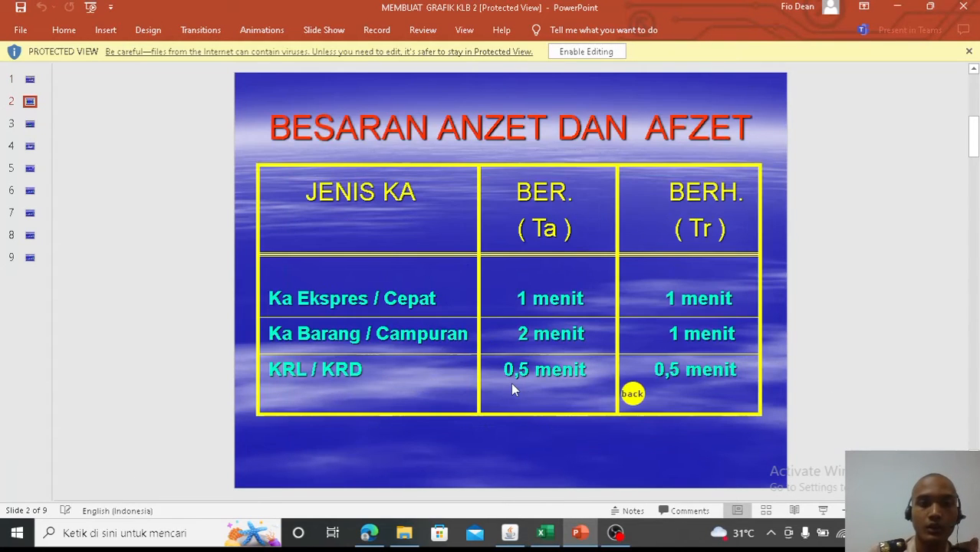
scroll(510, 382, "down", 1)
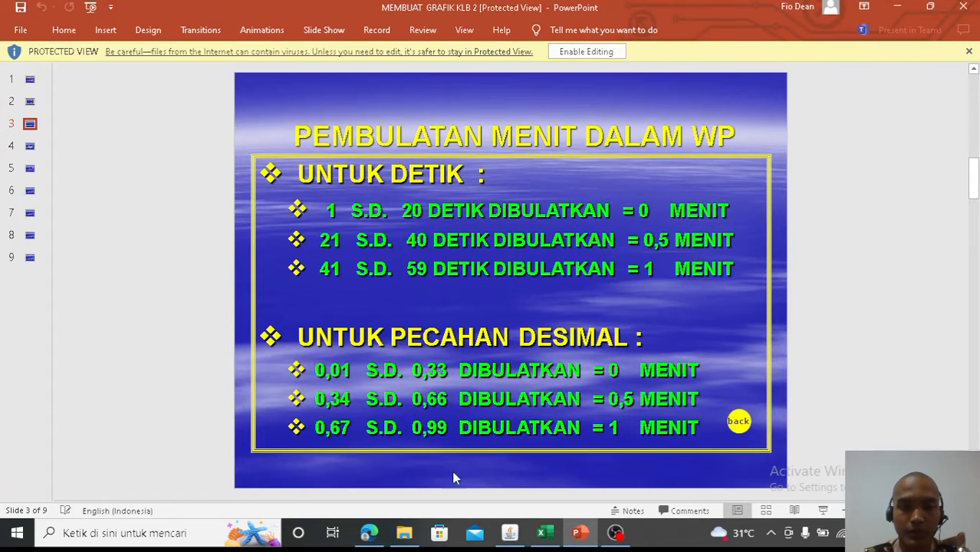
left_click(545, 533)
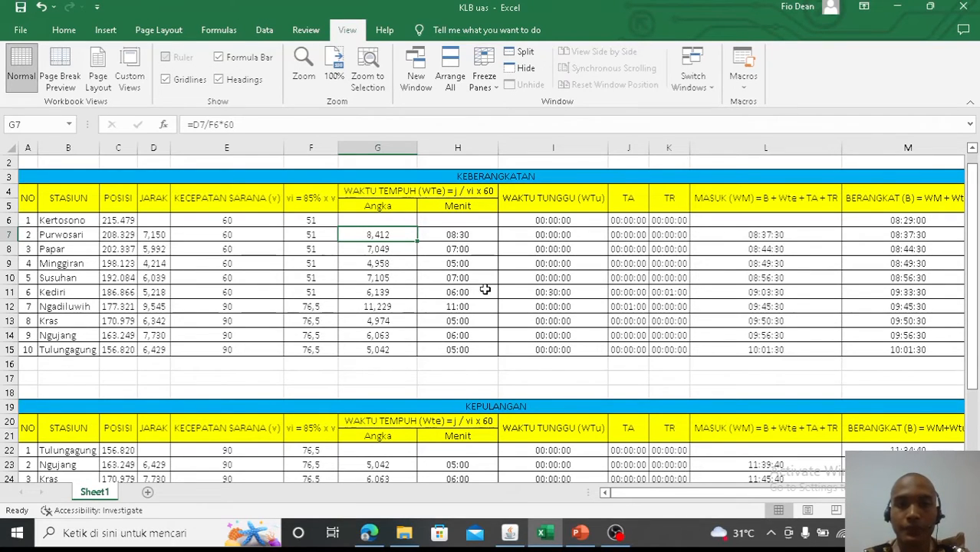
- Review the WAKTU TUNGGU (WTu) entries from Kertosono to Kediri in the KEBERANGKATAN table
left_click(526, 234)
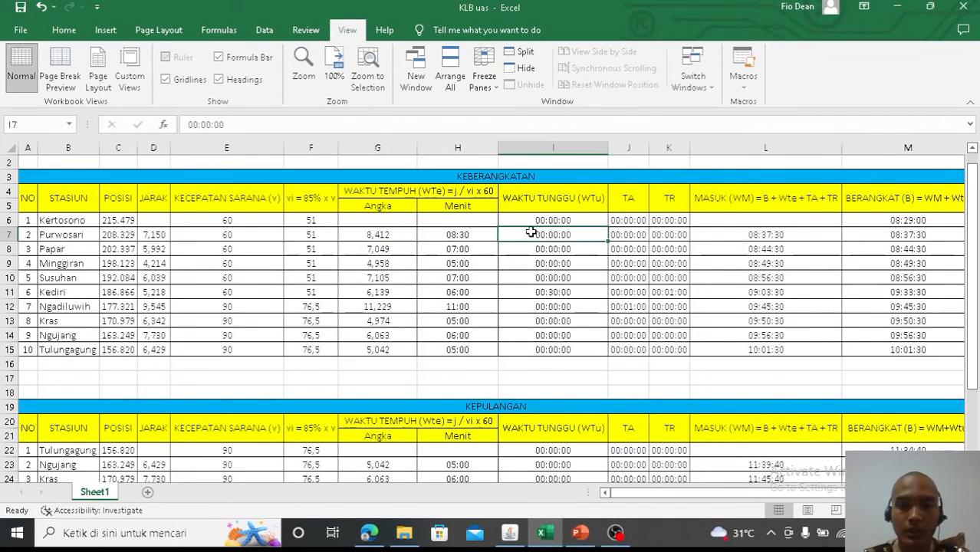
left_click(554, 222)
left_click(557, 235)
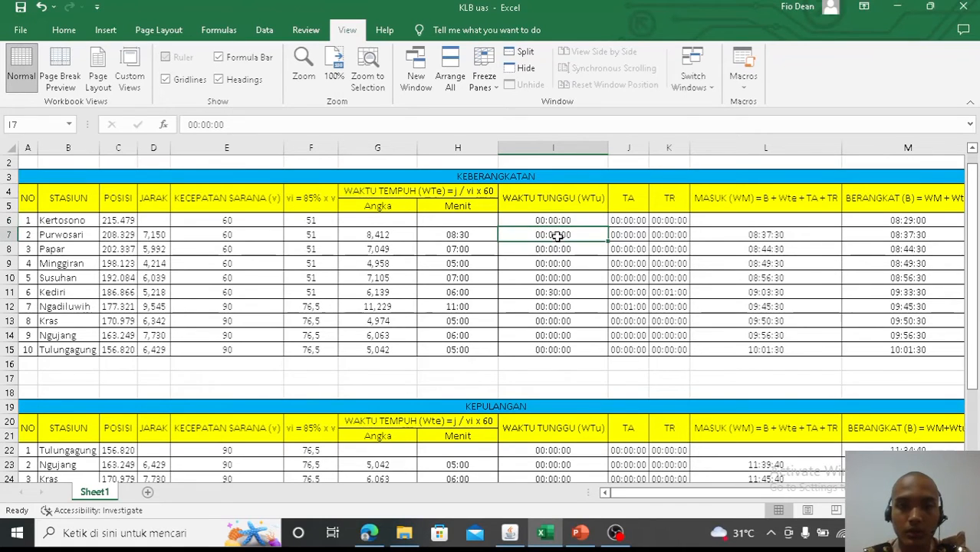
left_click(562, 261)
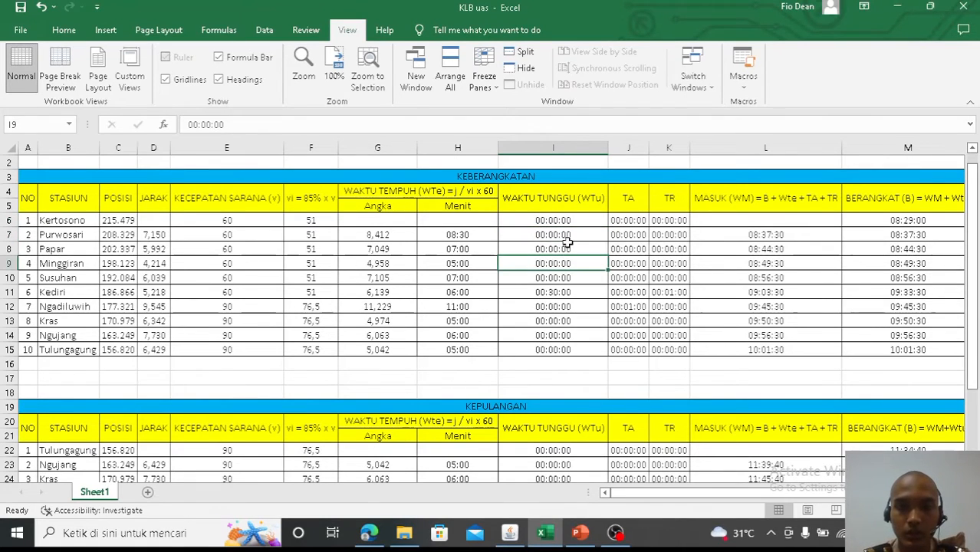
left_click(568, 236)
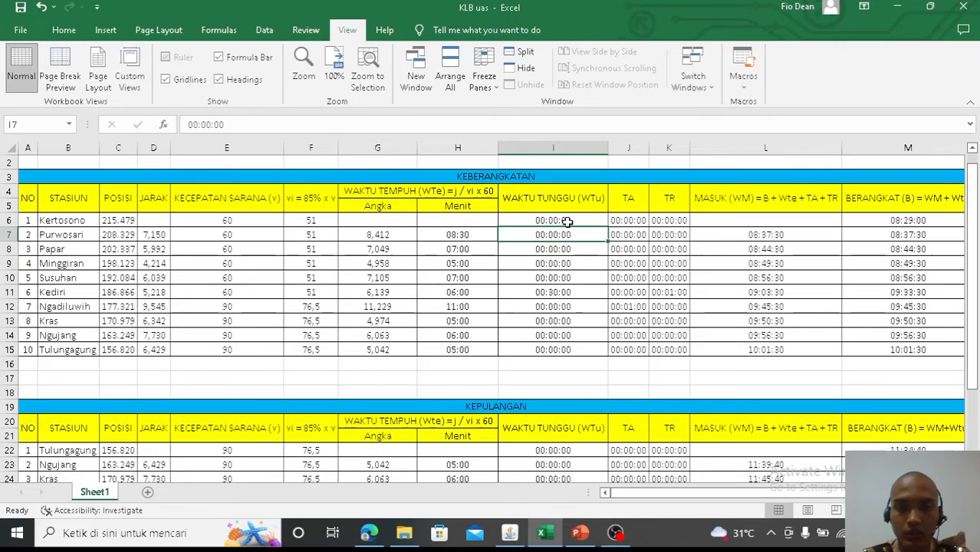
left_click(567, 221)
left_click(567, 249)
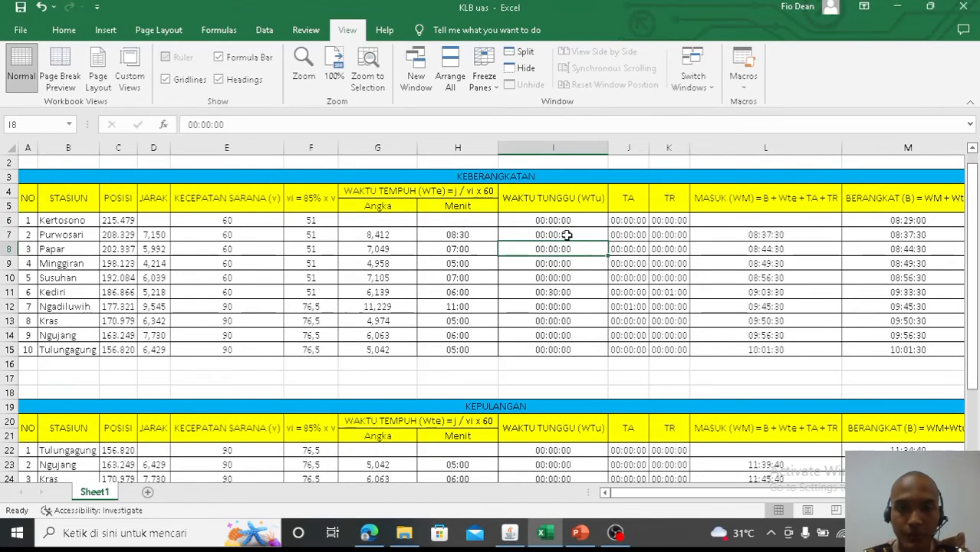
left_click(566, 235)
left_click(567, 221)
left_click(566, 249)
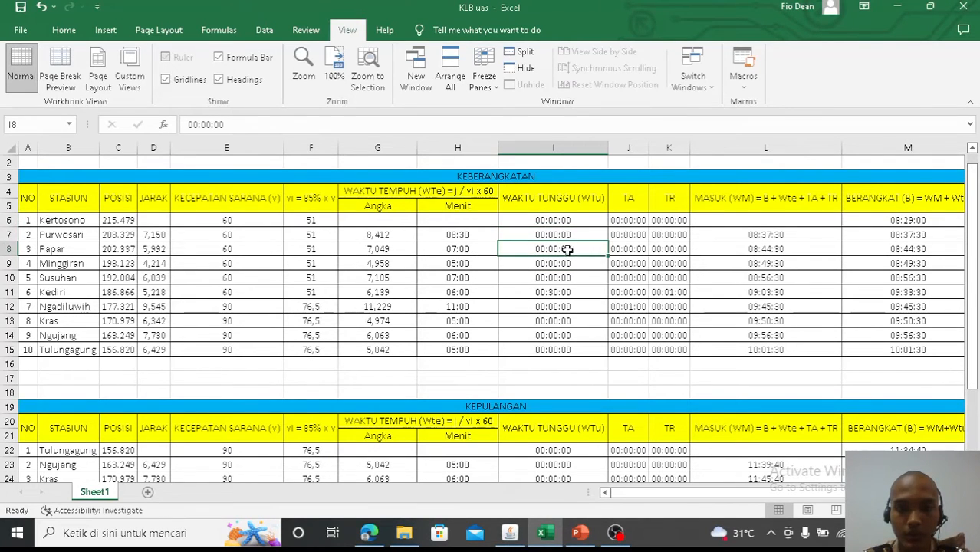
left_click(568, 291)
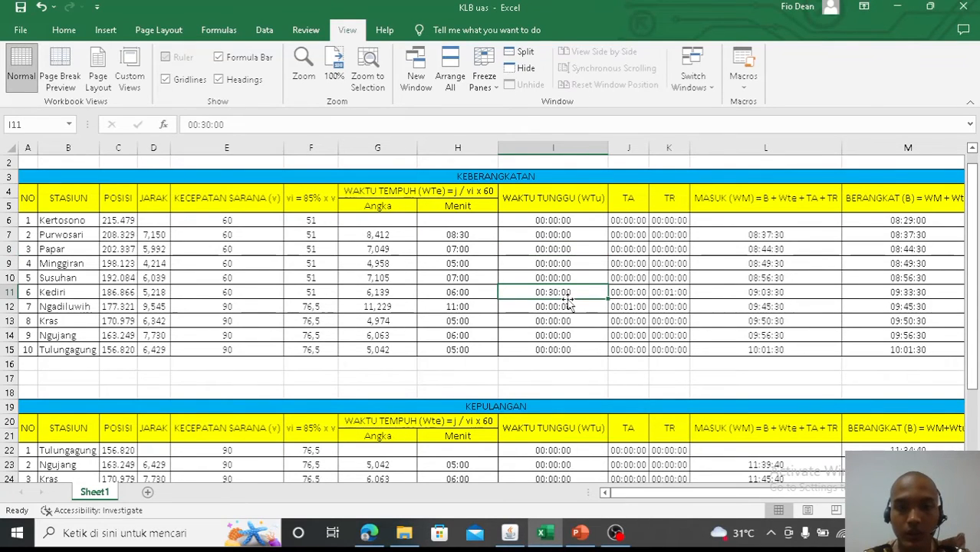
- Look up the train assembly time at Kediri in SO UJ GAPEKA.pdf, and switch back to the KLB uas workbook
left_click(380, 541)
key("ctrl+Tab")
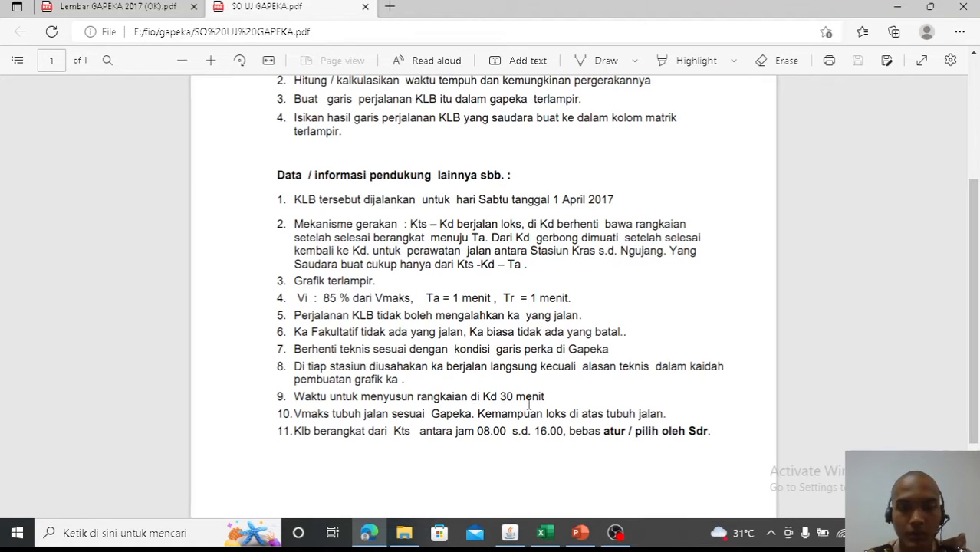
left_click(548, 535)
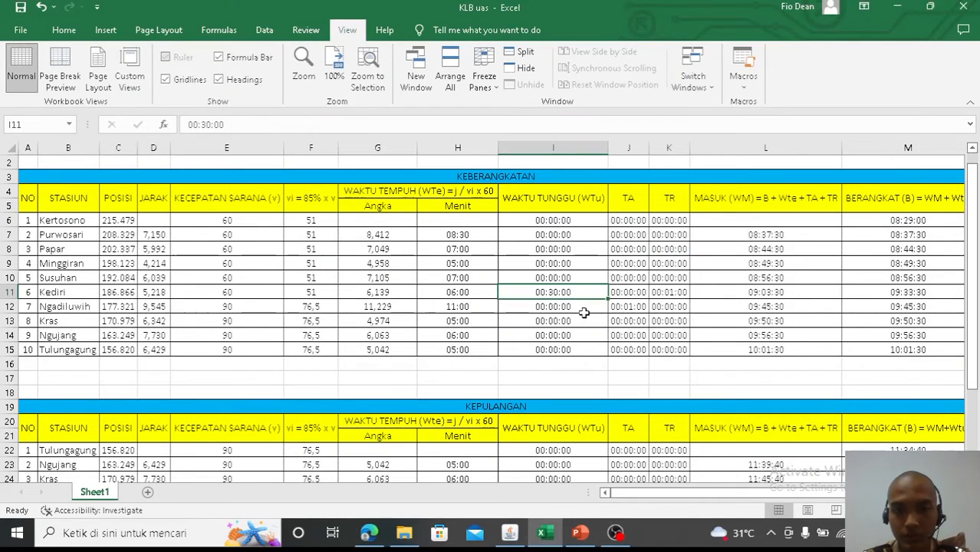
- Check the waiting times from Ngadiluwih to Tulungagung, and select Kertosono's TA cell in the KEBERANGKATAN table
left_click(584, 310)
left_click(583, 320)
left_click(584, 348)
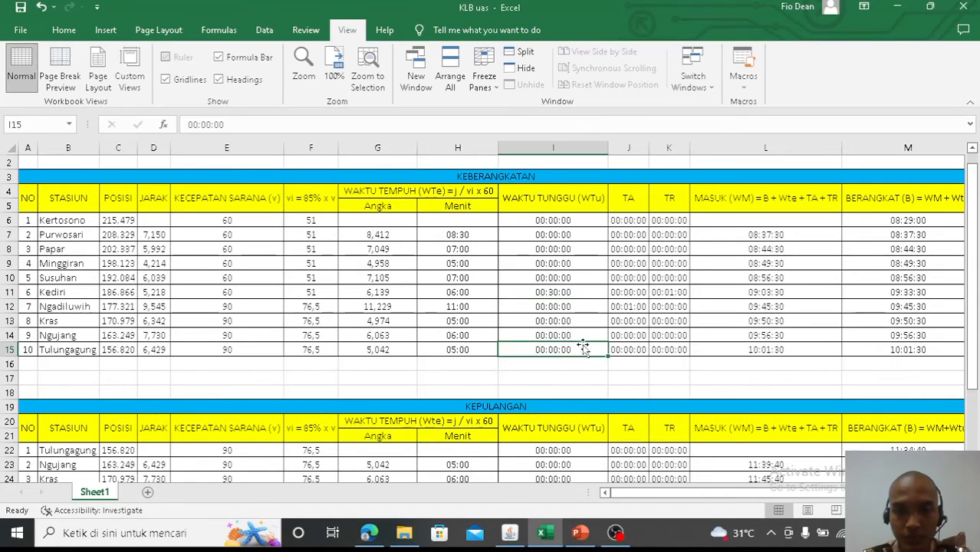
left_click(627, 220)
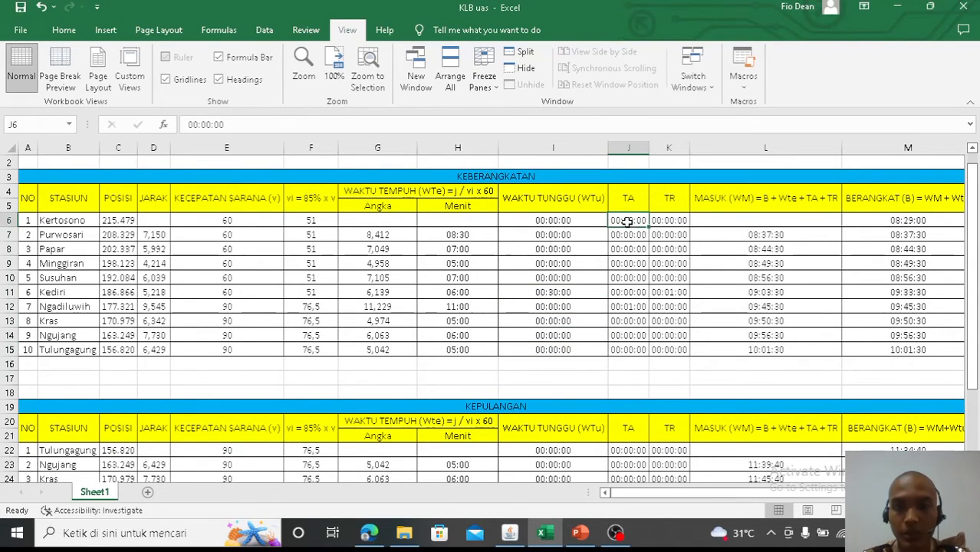
- Read the Ta acceleration and Tr braking definitions in the MEMBUAT GRAFIK KLB 2 presentation, compare Kediri's TR entry, and return to the KLB uas workbook
left_click(580, 533)
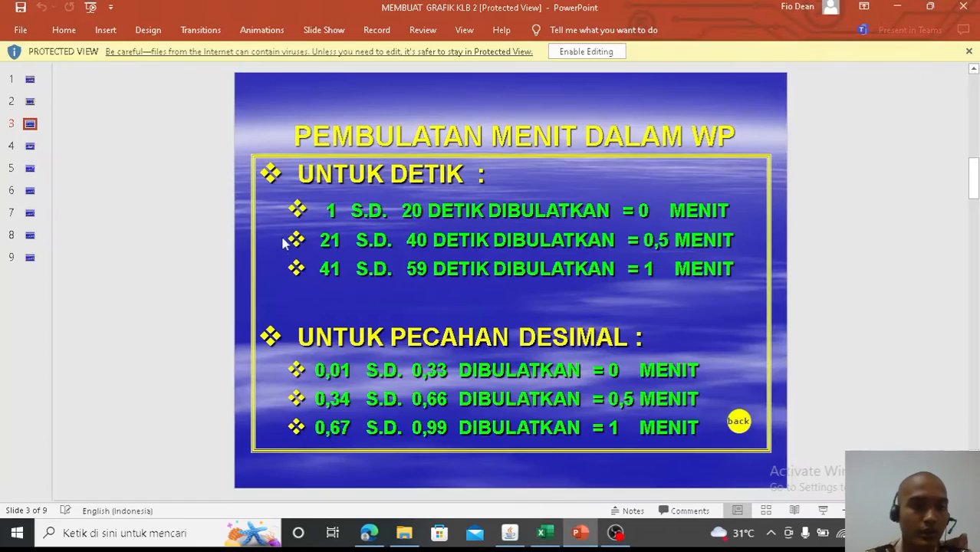
scroll(212, 155, "up", 2)
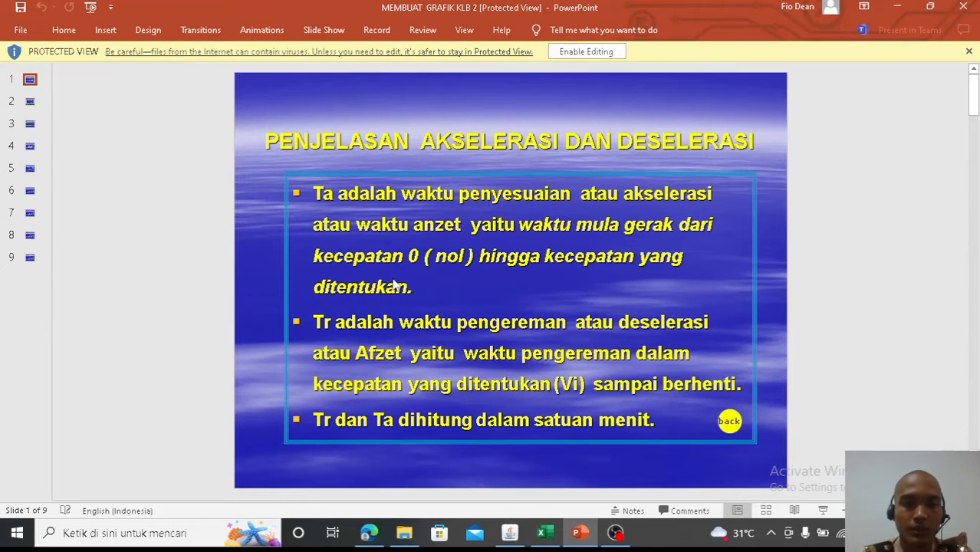
left_click(546, 535)
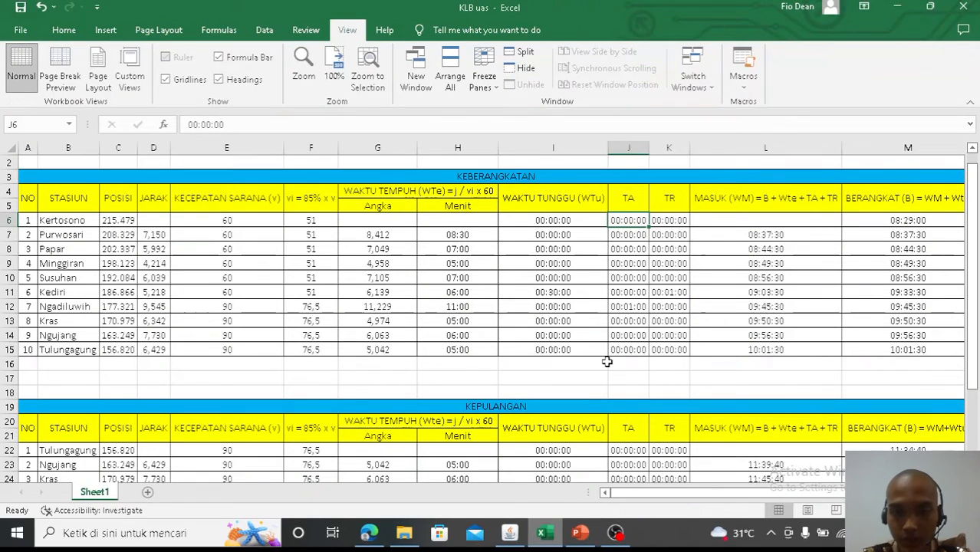
left_click(668, 294)
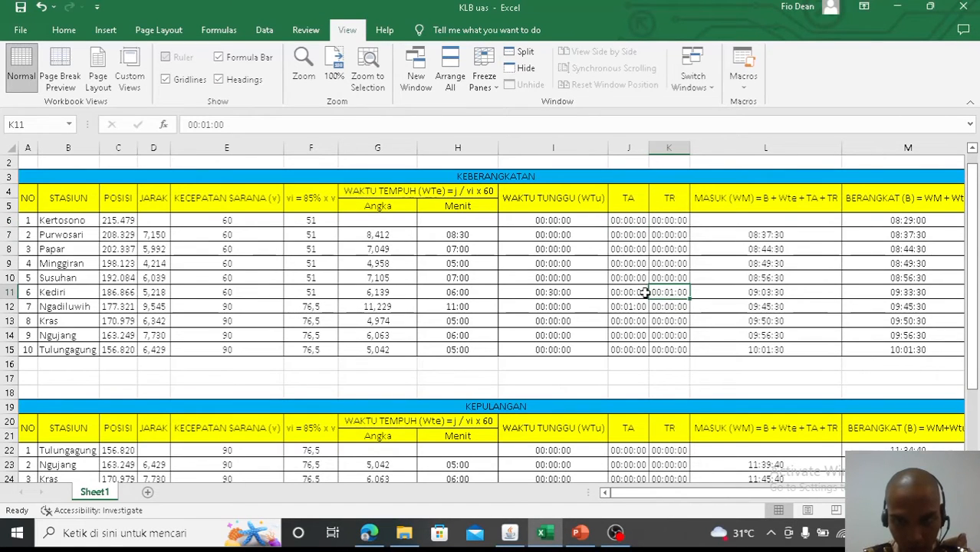
left_click(580, 534)
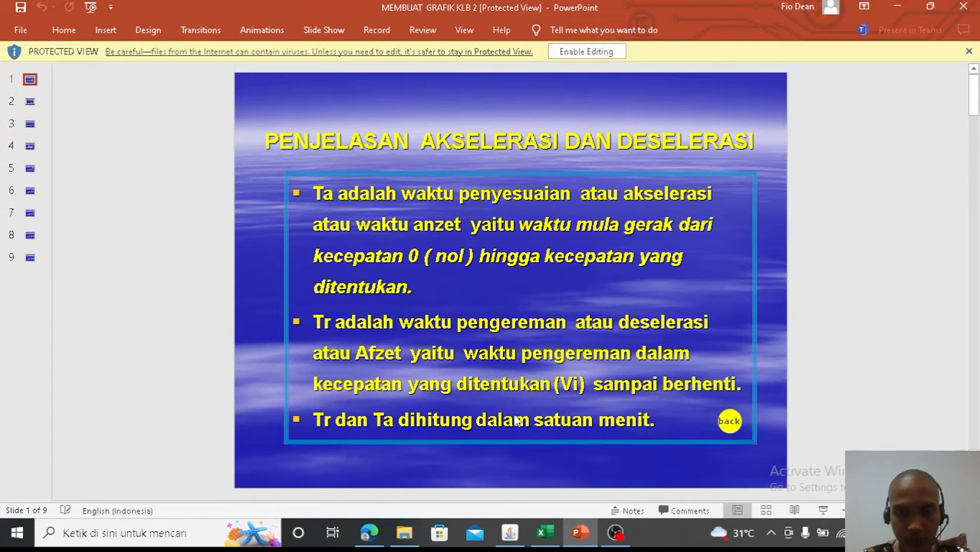
left_click(545, 532)
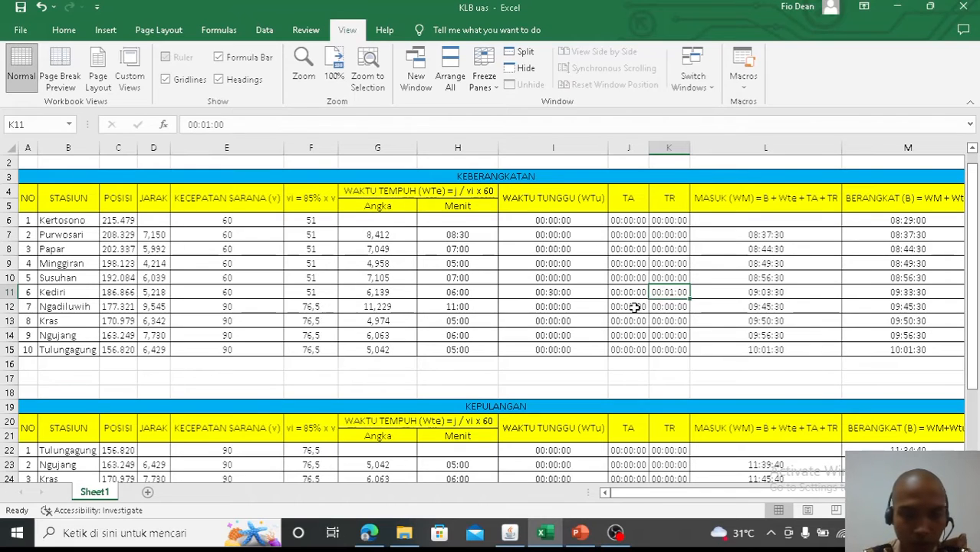
- Compare the TA entry at Ngadiluwih with the TA and TR entries at Kediri in the KEBERANGKATAN table
left_click(635, 307)
type("00:01:00")
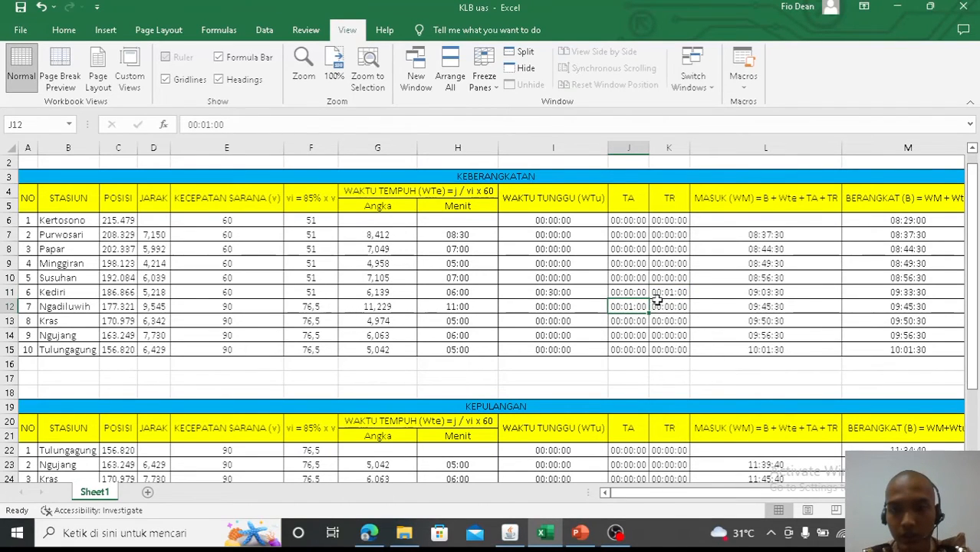
left_click(658, 296)
left_click(638, 302)
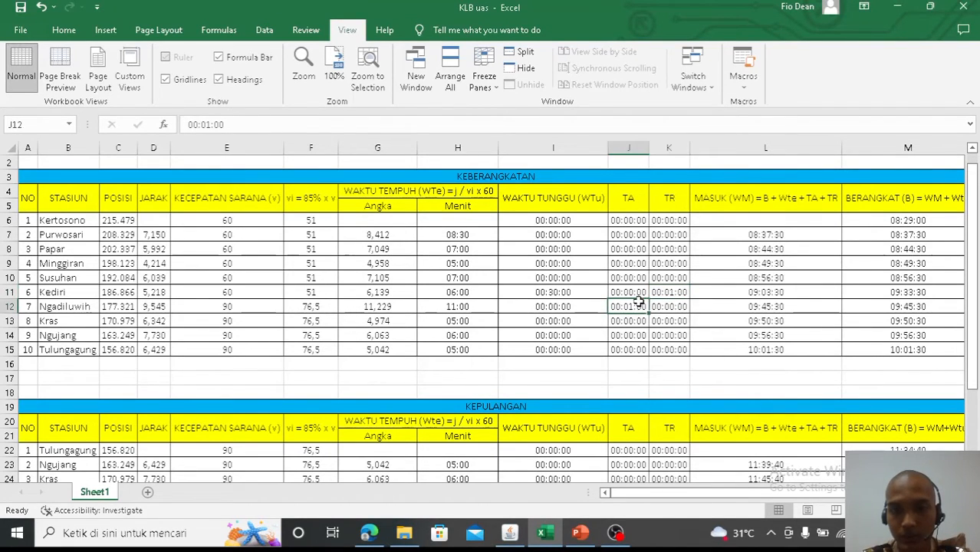
left_click(661, 288)
left_click(641, 291)
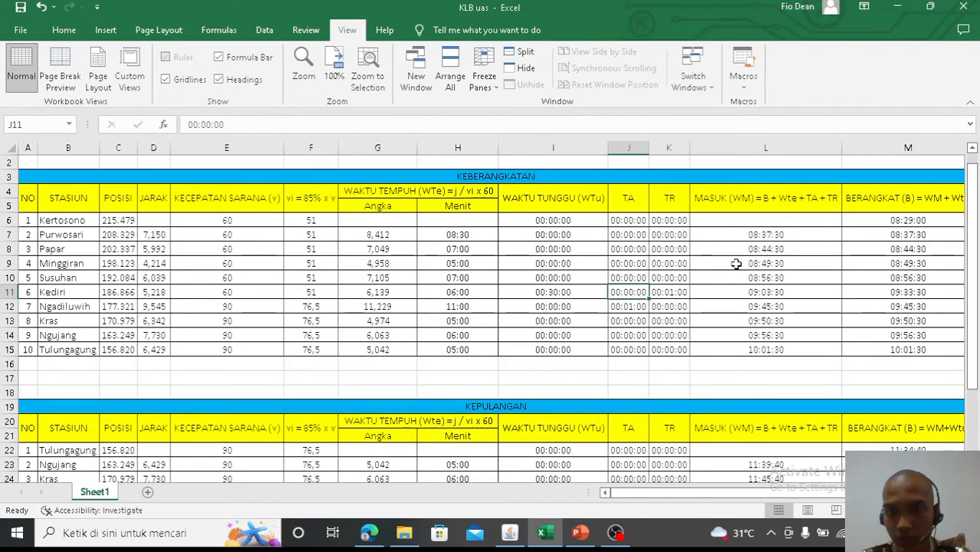
- Examine Kertosono's departure time and the MASUK (WM) and BERANGKAT (B) formulas for Purwosari in the KEBERANGKATAN table
left_click(883, 230)
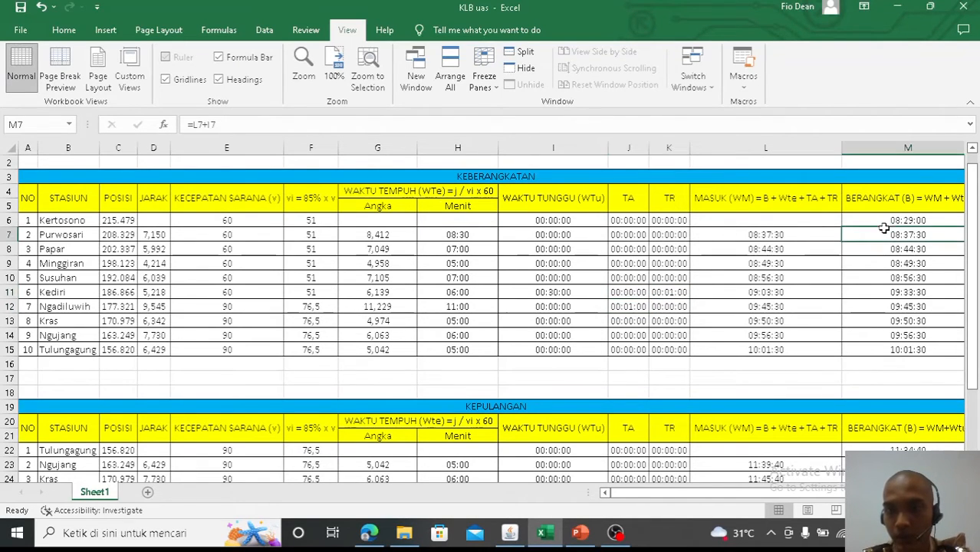
left_click(886, 222)
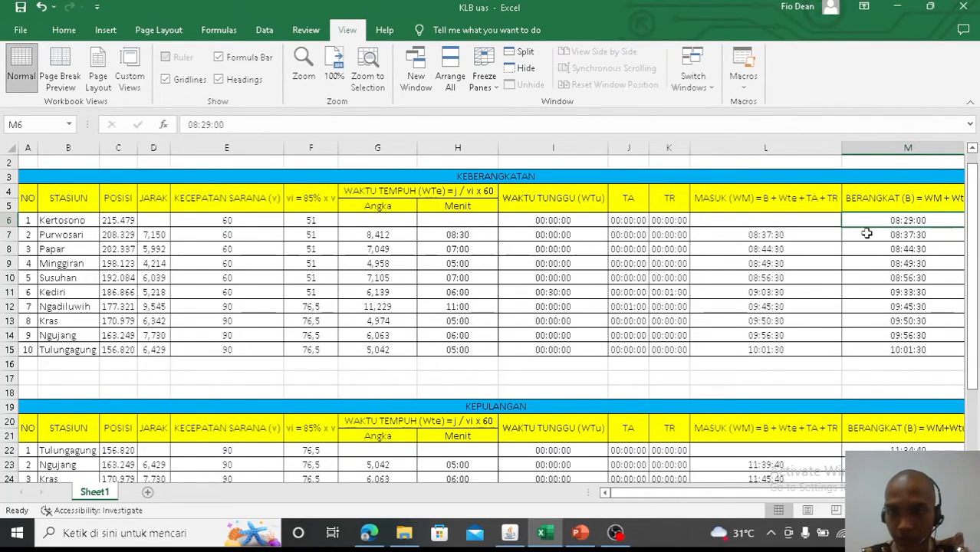
left_click(805, 236)
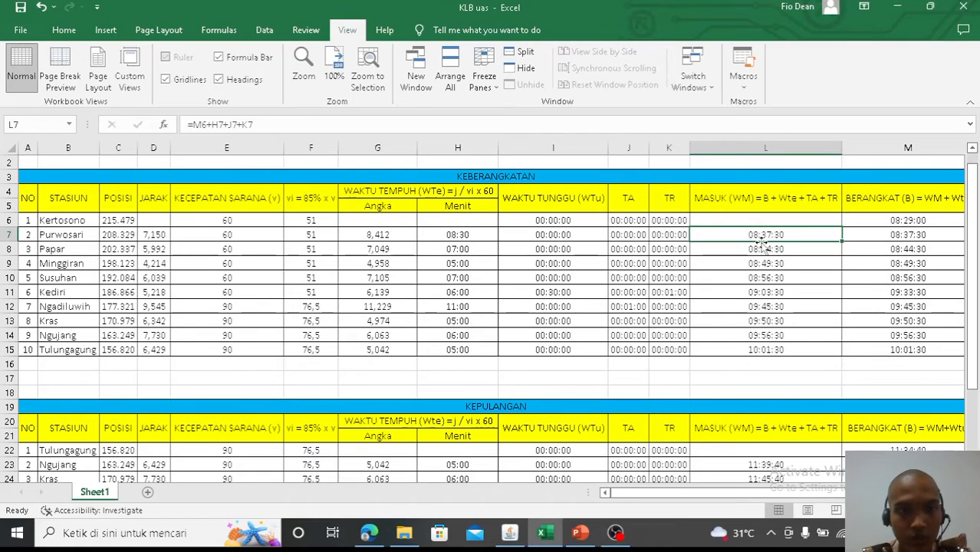
left_click(641, 237)
left_click(735, 237)
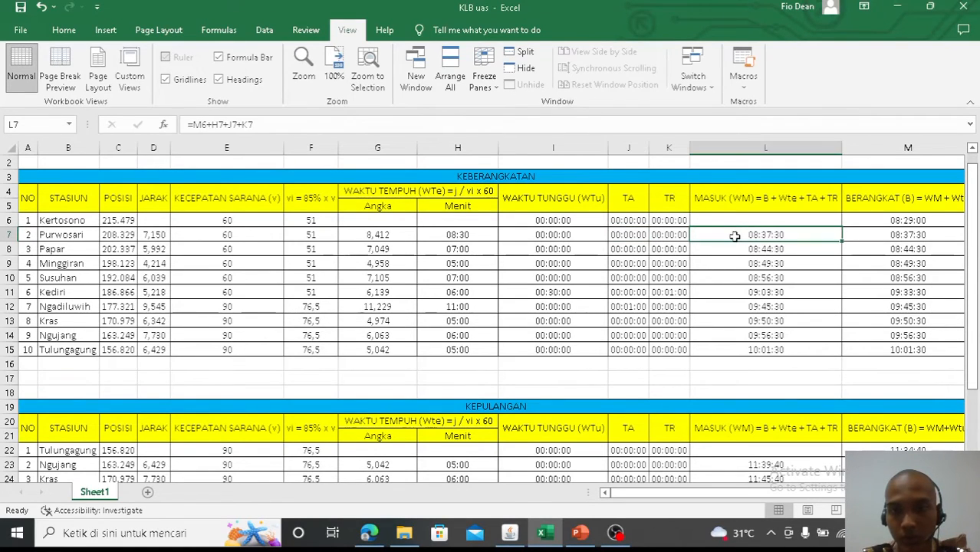
left_click(891, 238)
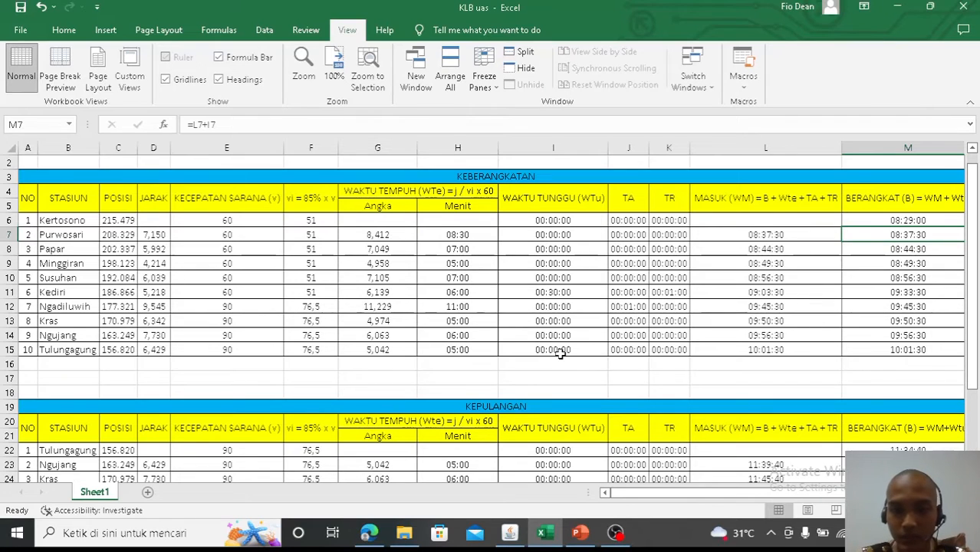
left_click_drag(713, 493, 735, 498)
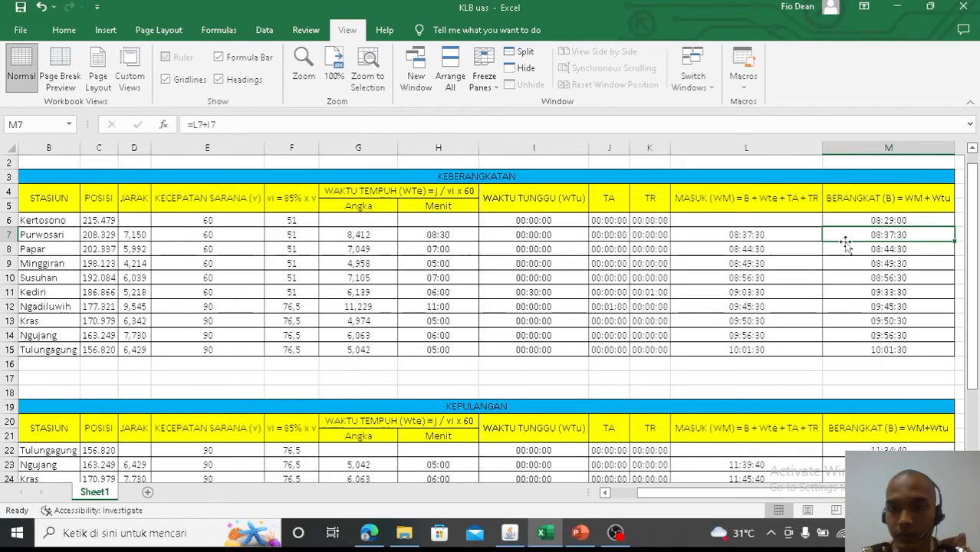
- Review the arrival and departure formulas for Papar, Minggiran and Susuhan in the KEBERANGKATAN table
left_click(786, 247)
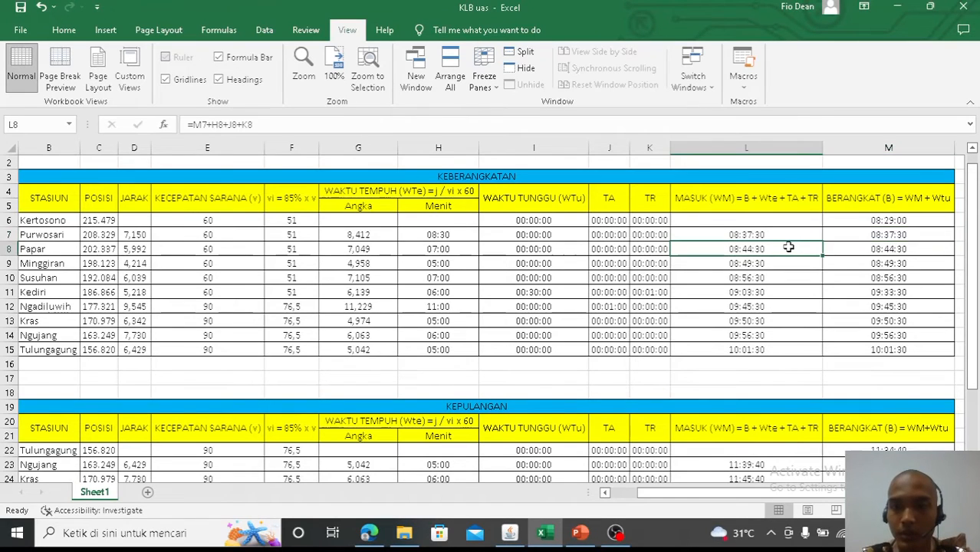
left_click(848, 244)
left_click(798, 261)
left_click(833, 261)
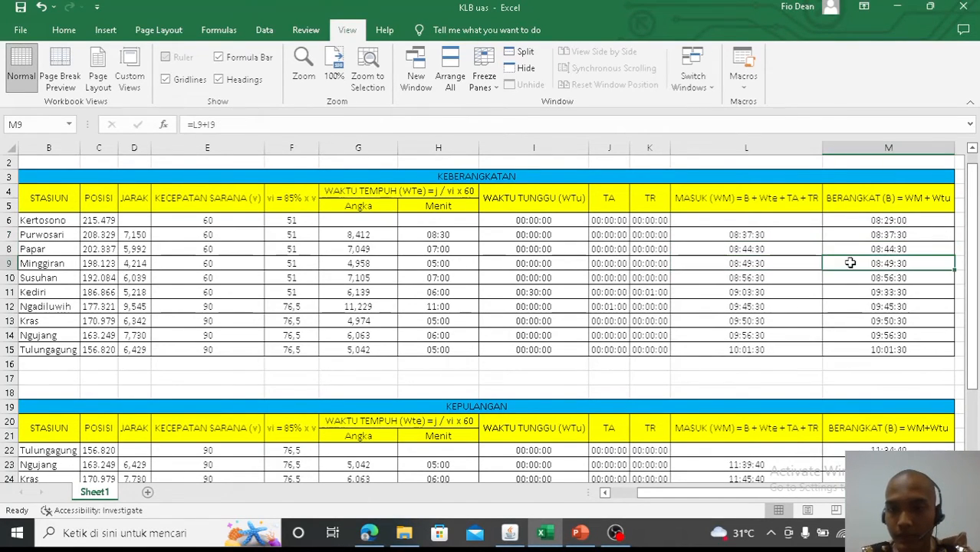
left_click(802, 276)
left_click(841, 281)
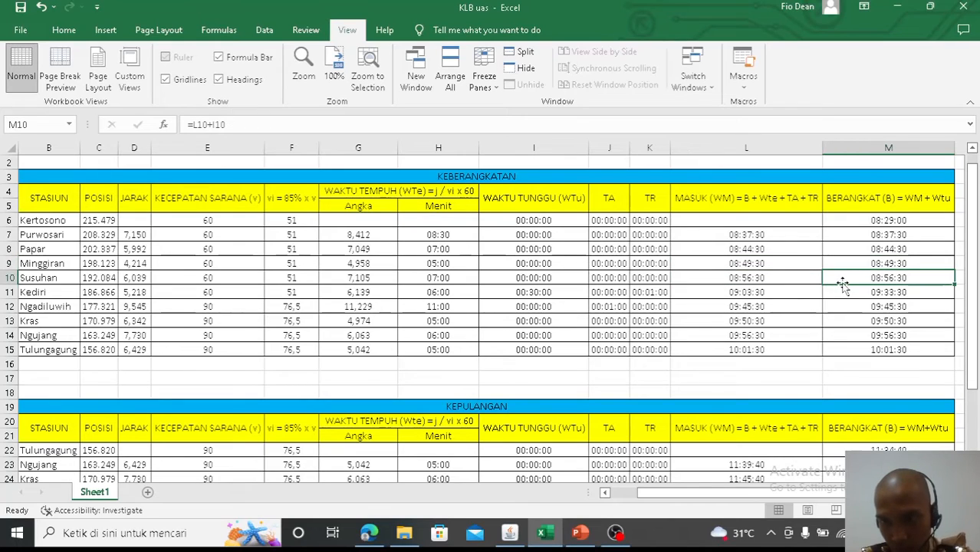
- Check Kediri's arrival and departure formulas against the assembly time in SO UJ GAPEKA.pdf, and return to the KLB uas workbook
left_click(801, 293)
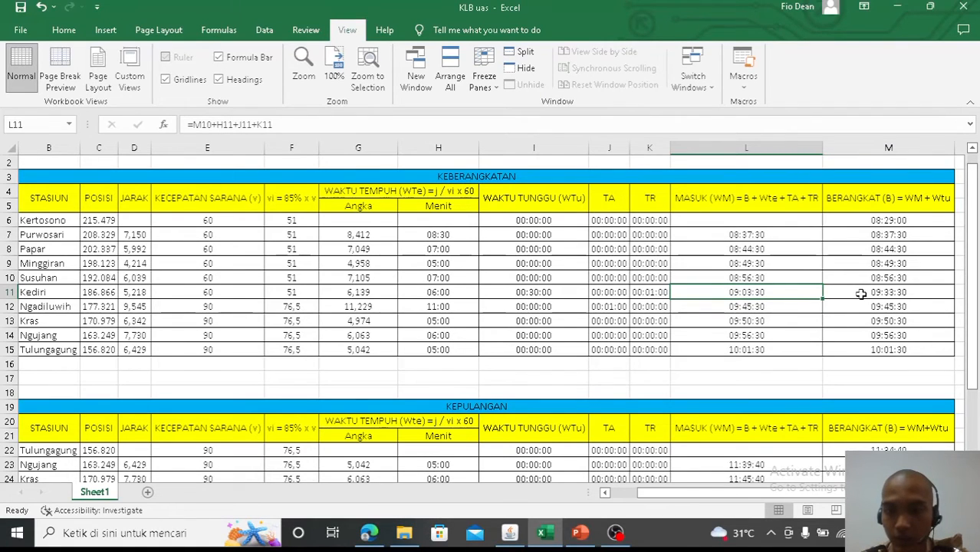
left_click(861, 294)
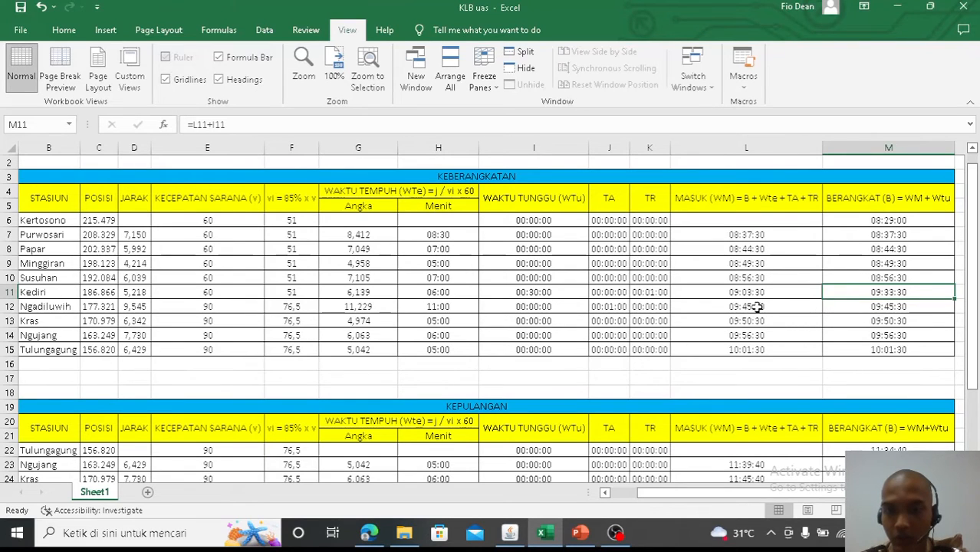
left_click(368, 532)
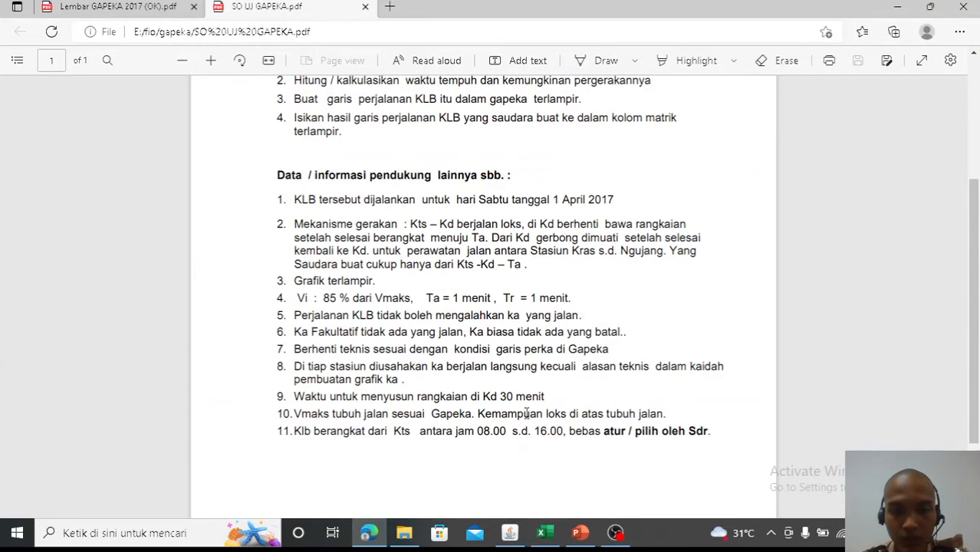
left_click(545, 532)
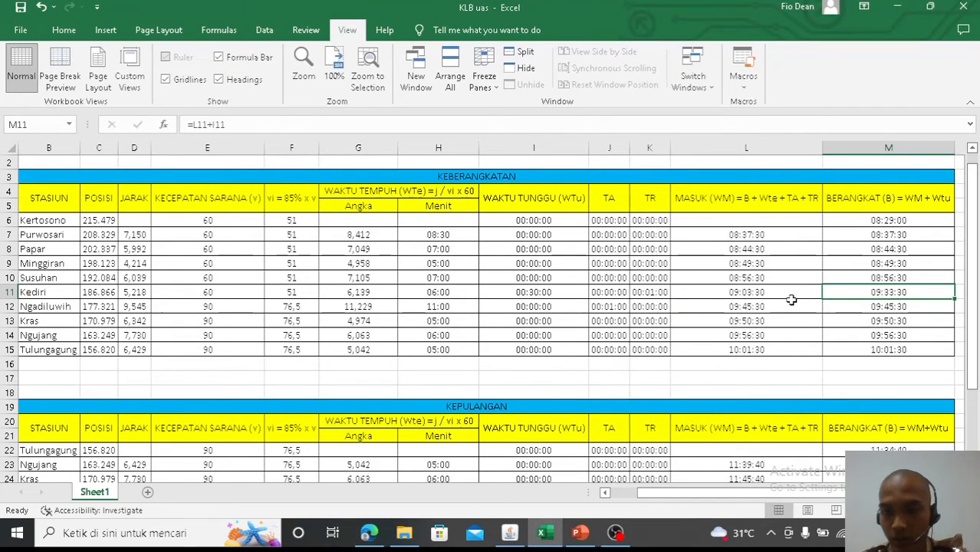
- Review the remaining KEBERANGKATAN times through Tulungagung, and compare them with the departures from Kertosono and Purwosari
left_click(791, 342)
left_click(851, 353)
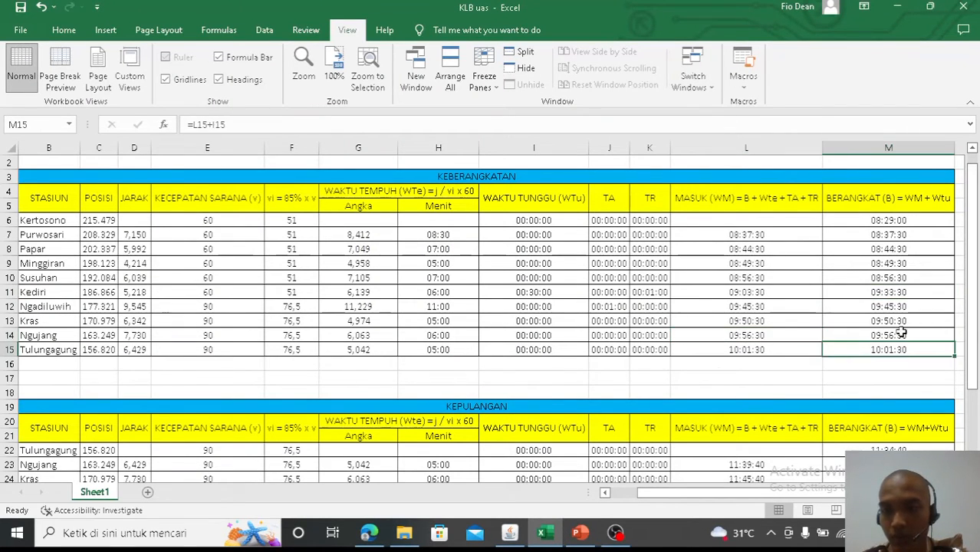
left_click(889, 233)
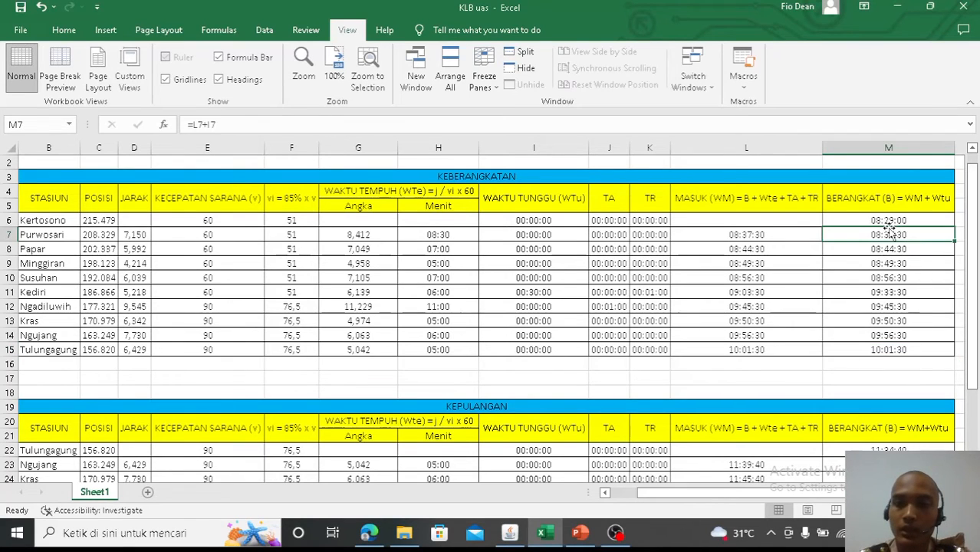
left_click(887, 221)
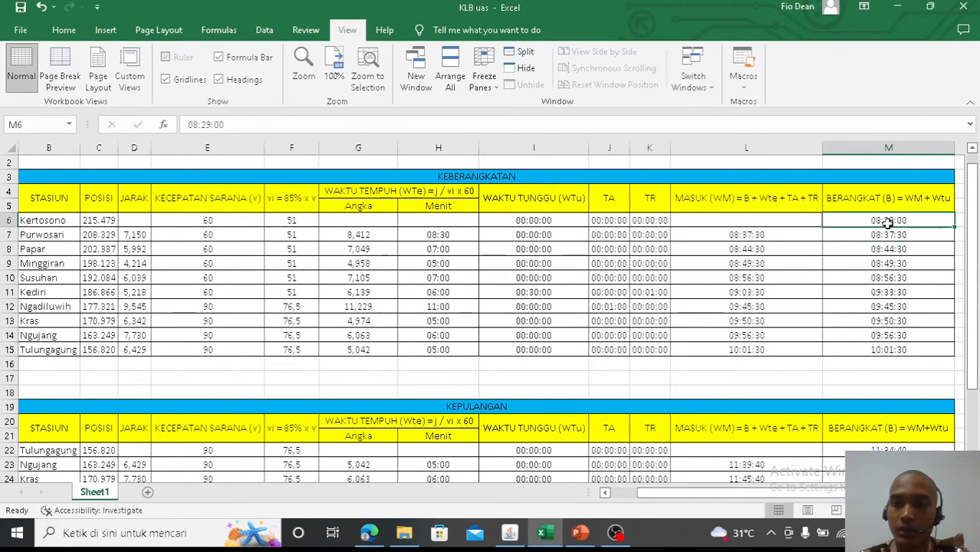
left_click(806, 240)
left_click(851, 222)
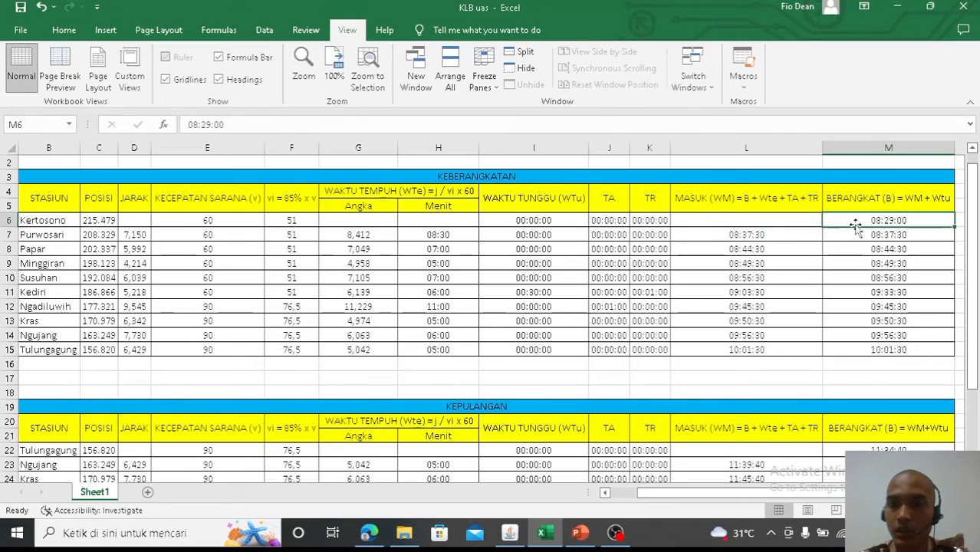
left_click(858, 235)
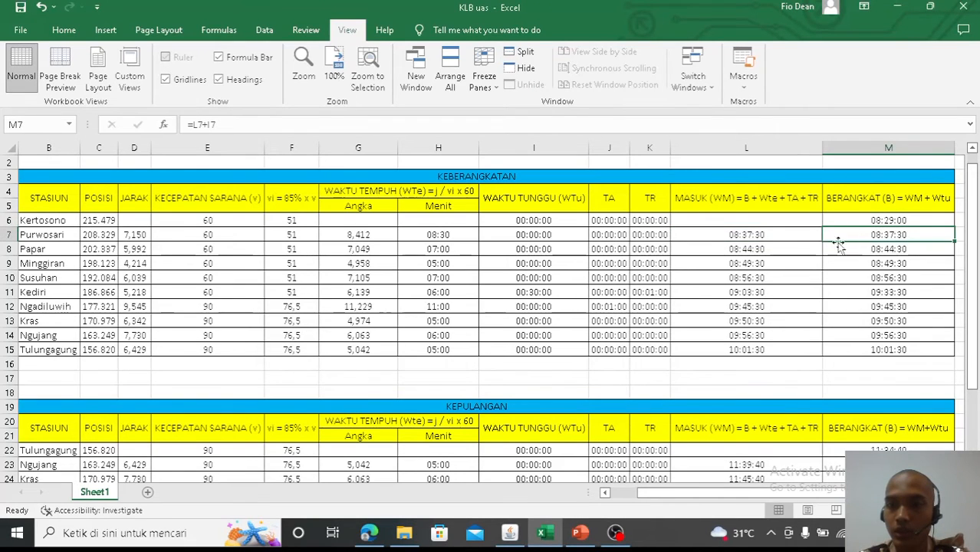
left_click(857, 353)
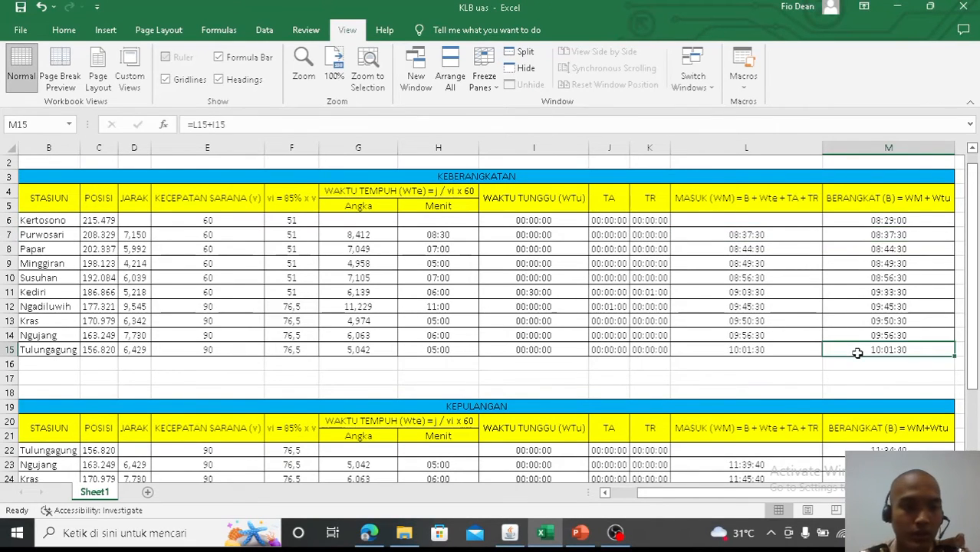
left_click(892, 224)
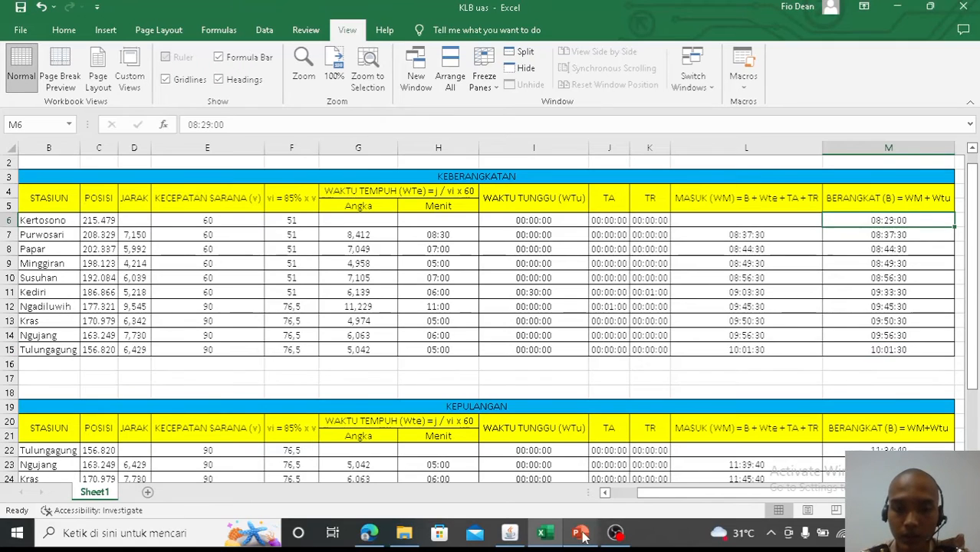
- Switch to the jTrainGraph timetable and review the outbound KLB train's times from Kertosono to Tulungagung
mouse_move(523, 534)
left_click(509, 475)
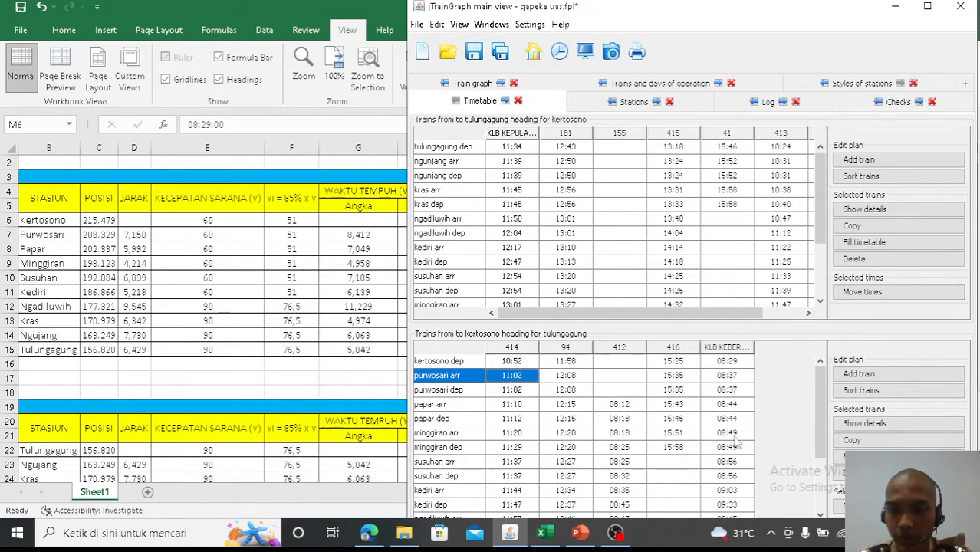
left_click_drag(819, 440, 819, 461)
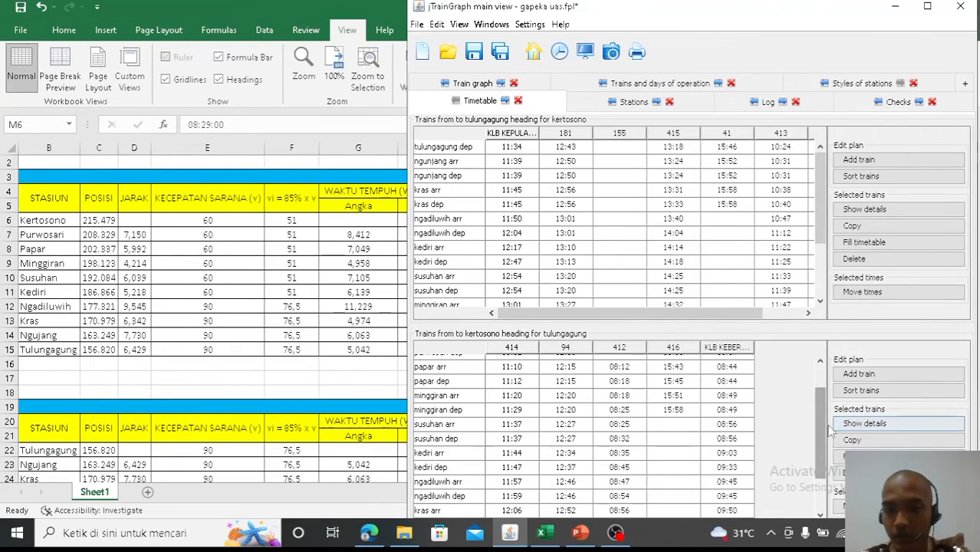
scroll(826, 432, "down", 2)
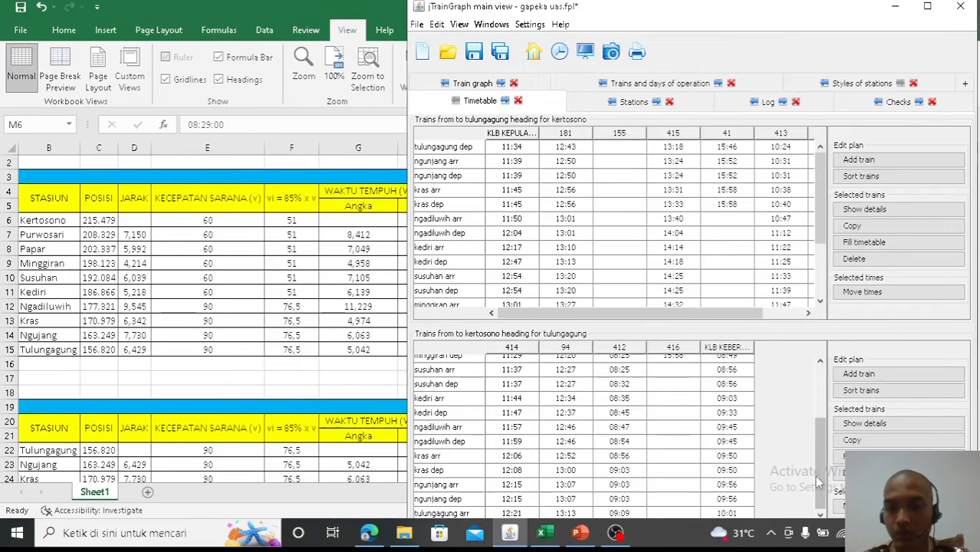
scroll(818, 445, "up", 3)
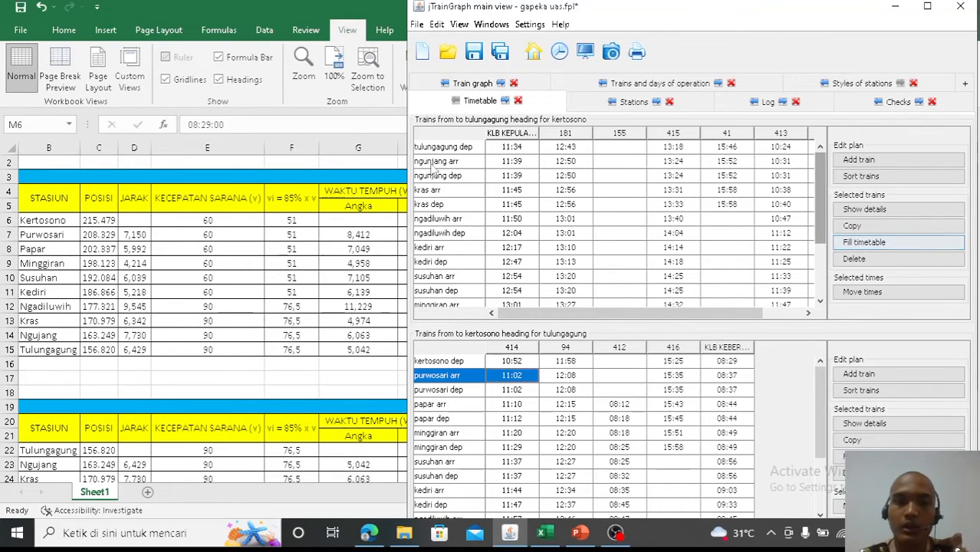
- Return to the KLB uas workbook and look over the travel and waiting times in the KEPULANGAN table
left_click(369, 4)
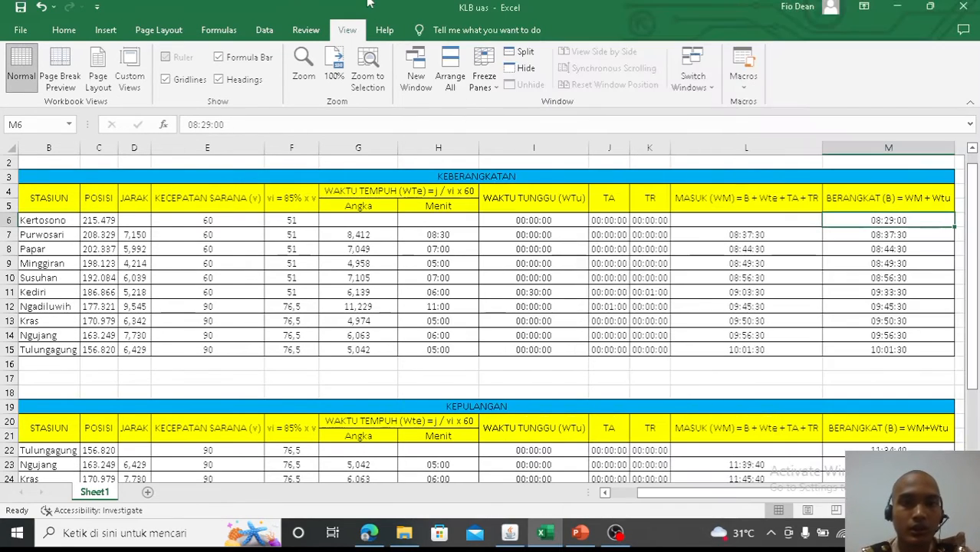
left_click_drag(971, 237, 976, 347)
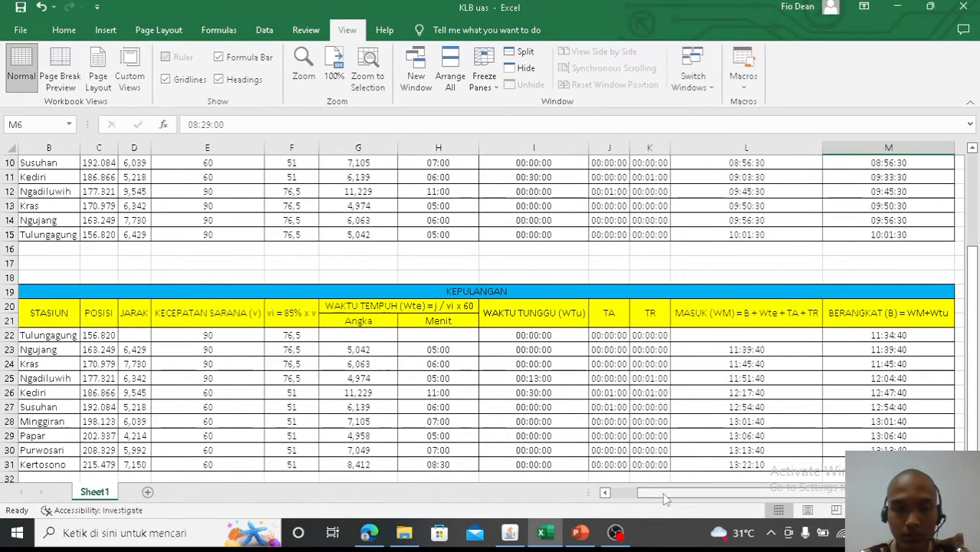
left_click_drag(664, 493, 607, 506)
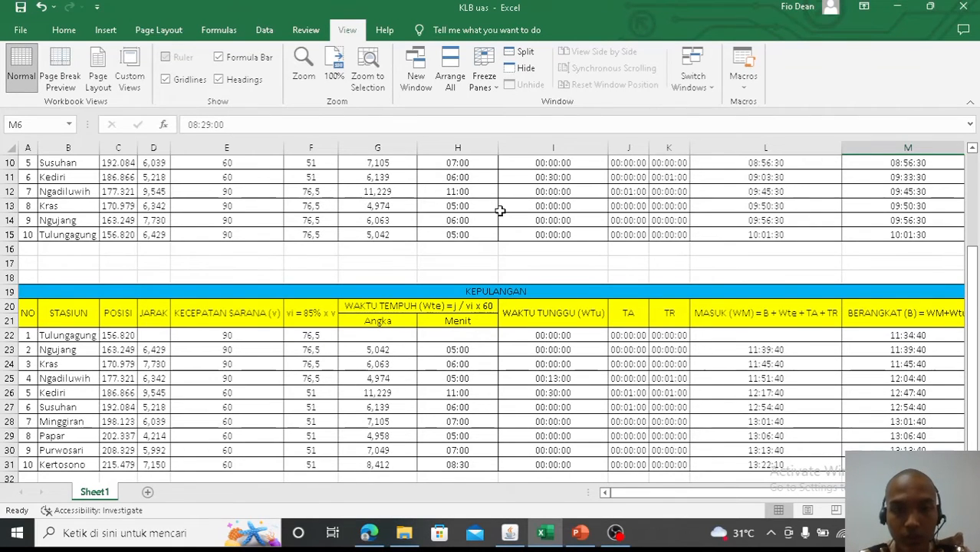
scroll(636, 220, "up", 1)
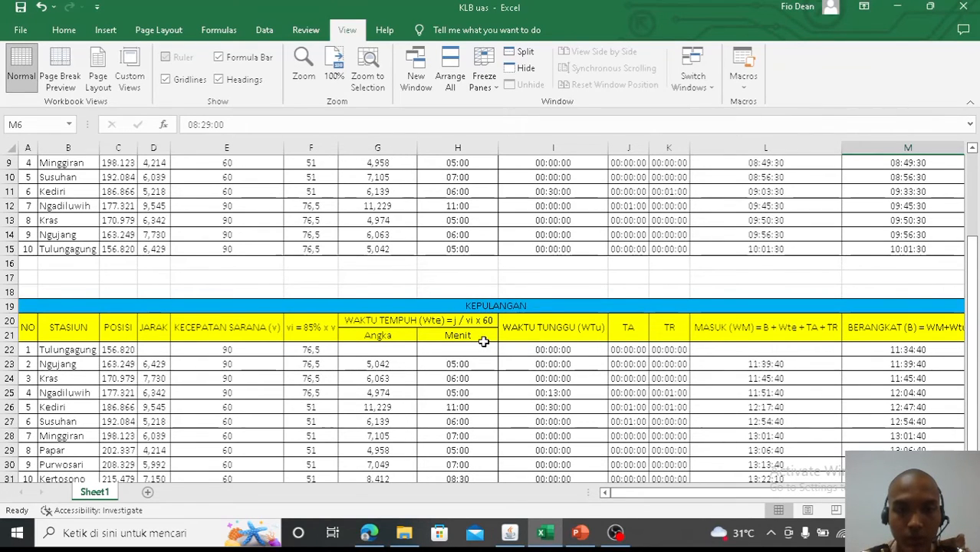
scroll(742, 391, "down", 1)
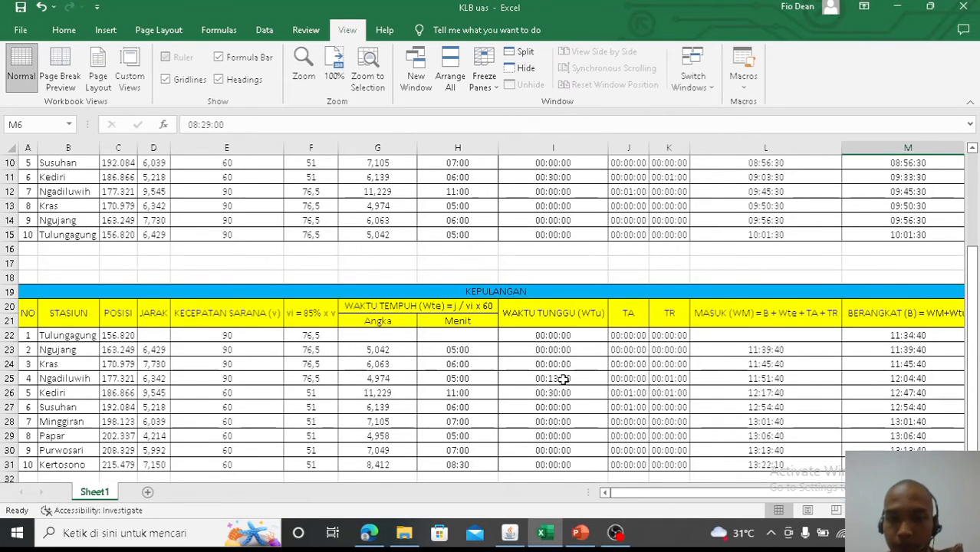
scroll(658, 494, "right", 1)
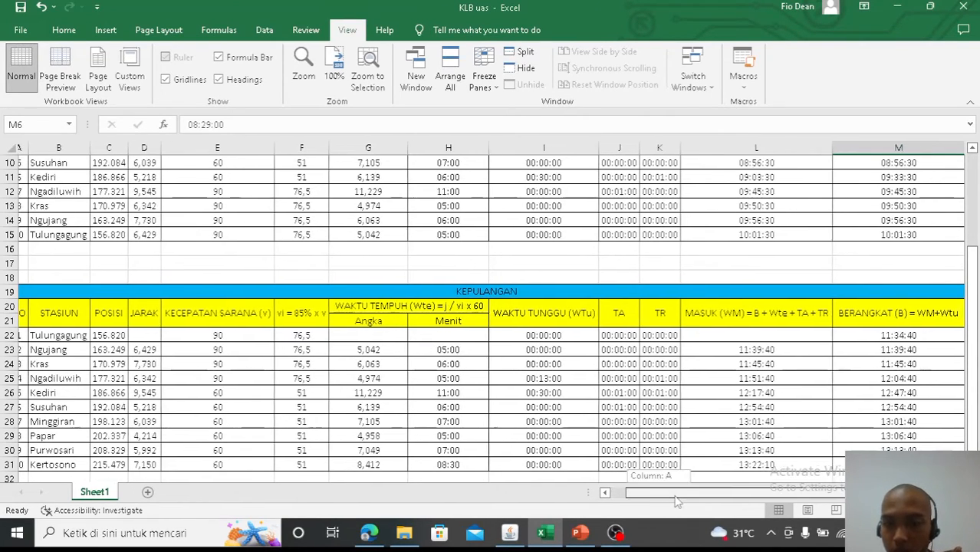
- Review Tulungagung's waiting time and departure time in the KEPULANGAN table
left_click(568, 335)
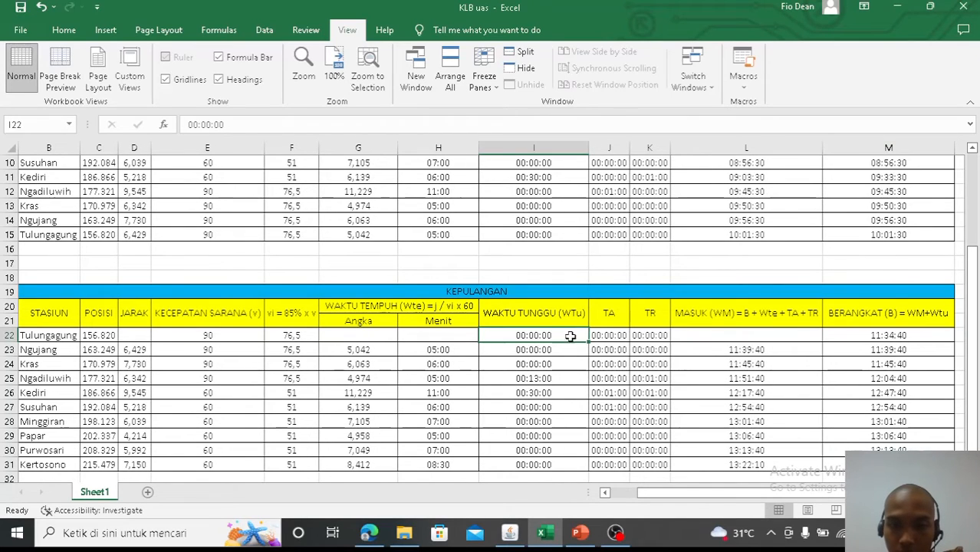
left_click(880, 337)
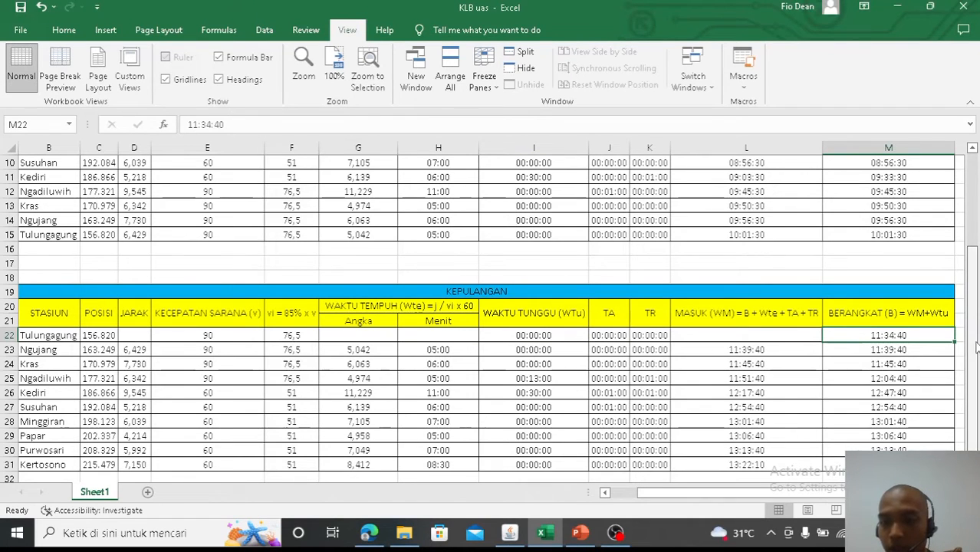
mouse_move(847, 493)
left_mouse_down()
mouse_move(770, 492)
mouse_move(854, 493)
left_mouse_up()
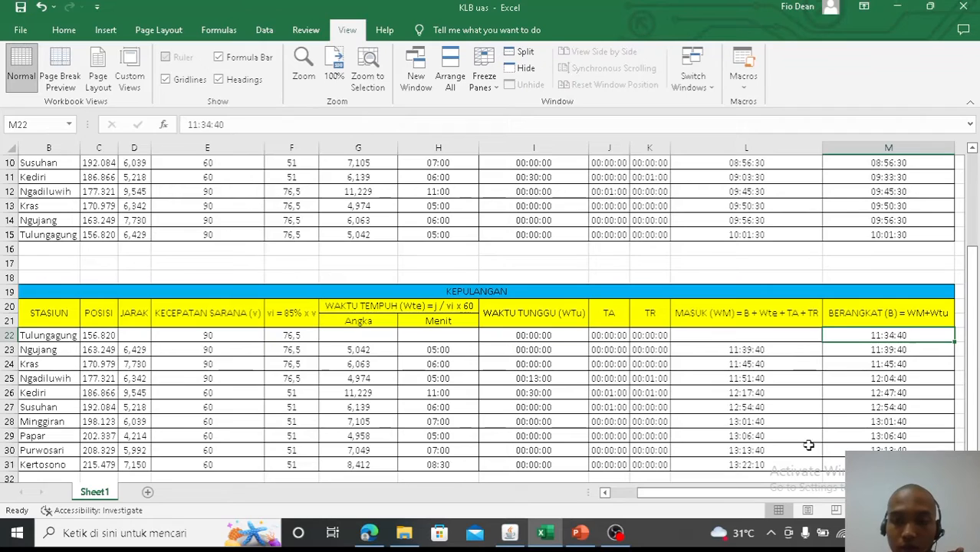
- Review Ngujang's arrival and departure formulas, Kras's departure formula and Ngadiluwih's waiting time in the KEPULANGAN table
left_click(799, 350)
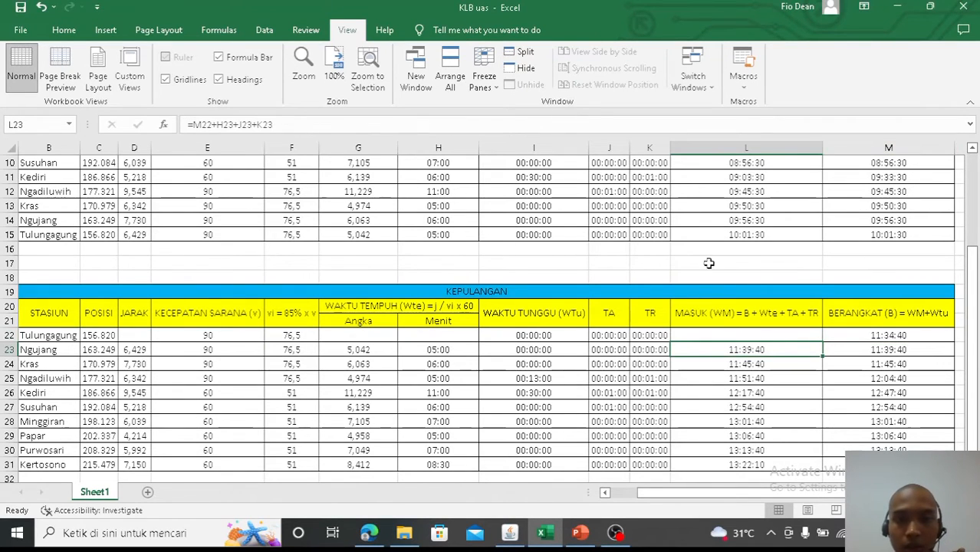
left_click_drag(969, 314, 974, 273)
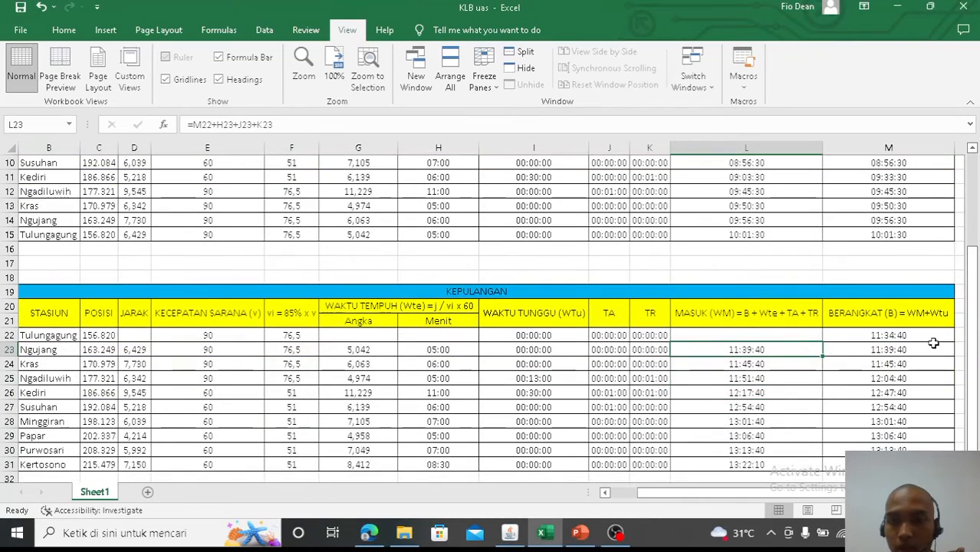
left_click(923, 348)
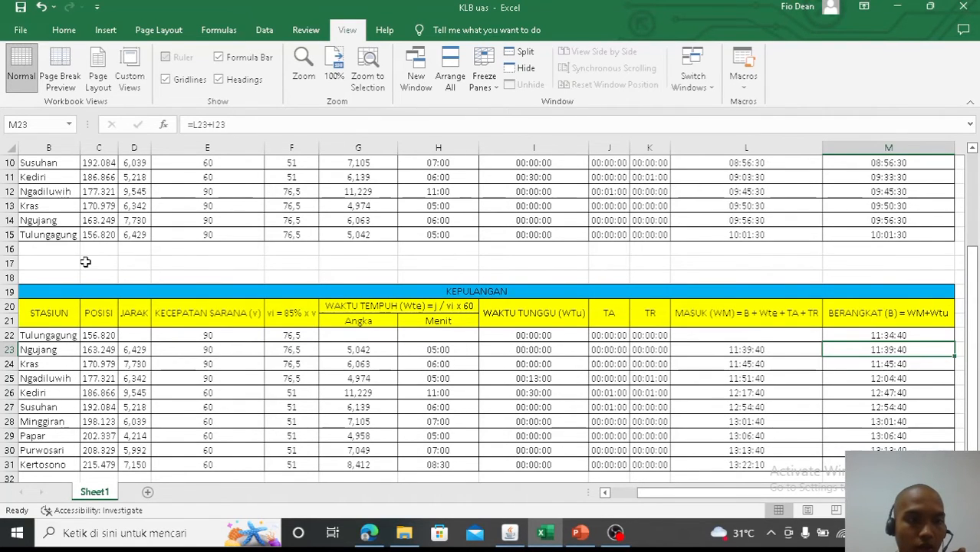
left_click_drag(972, 263, 972, 262)
left_click(873, 364)
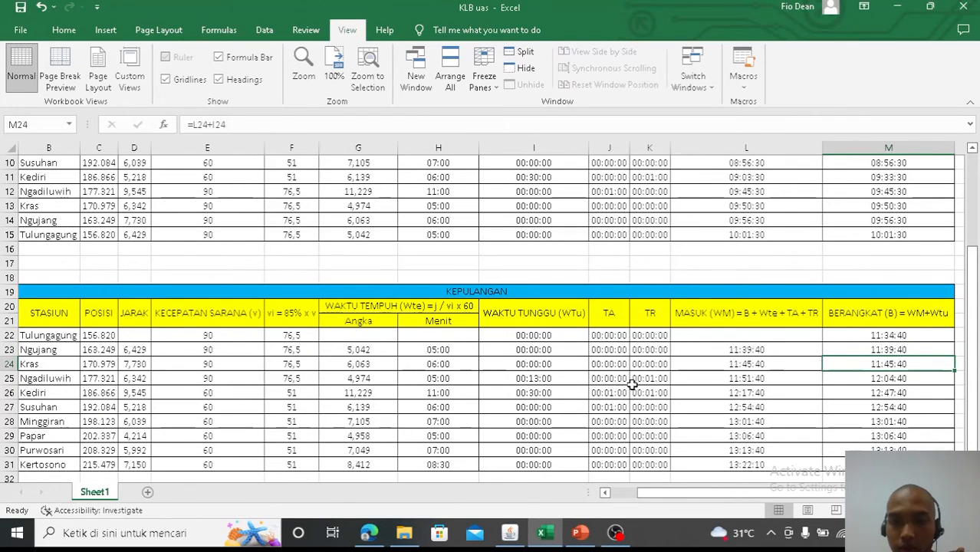
left_click(552, 379)
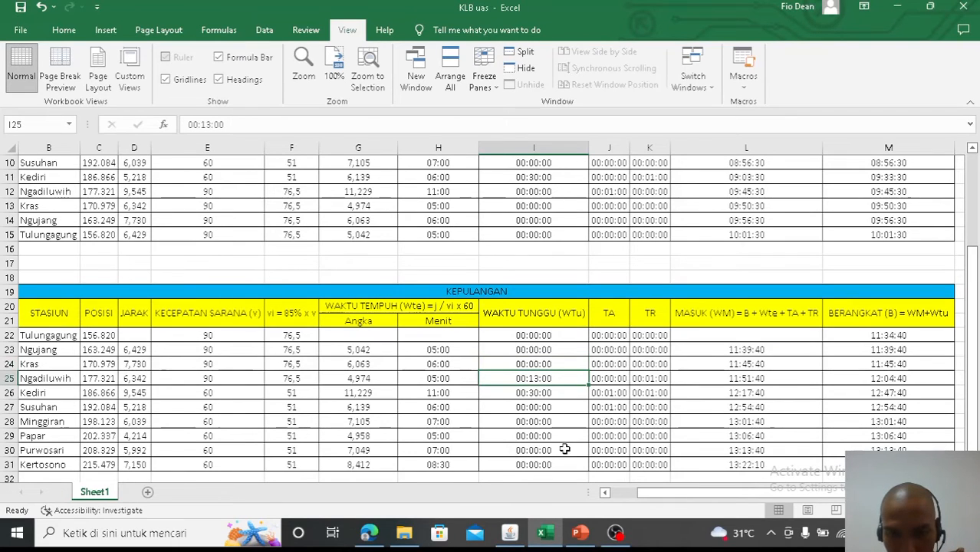
- Switch to jTrainGraph and compare the return KLB train's times through Kertosono with the KEPULANGAN table
left_click(509, 533)
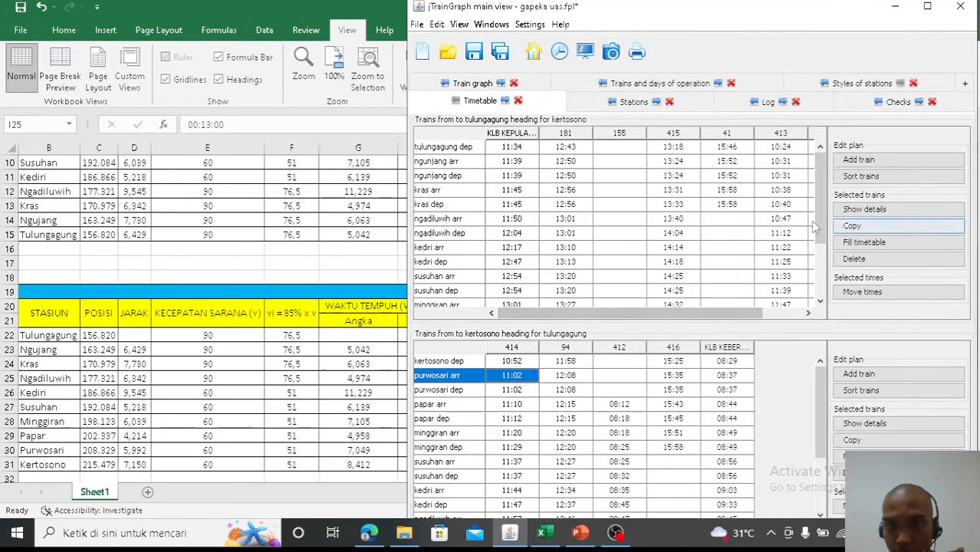
left_click_drag(719, 313, 695, 316)
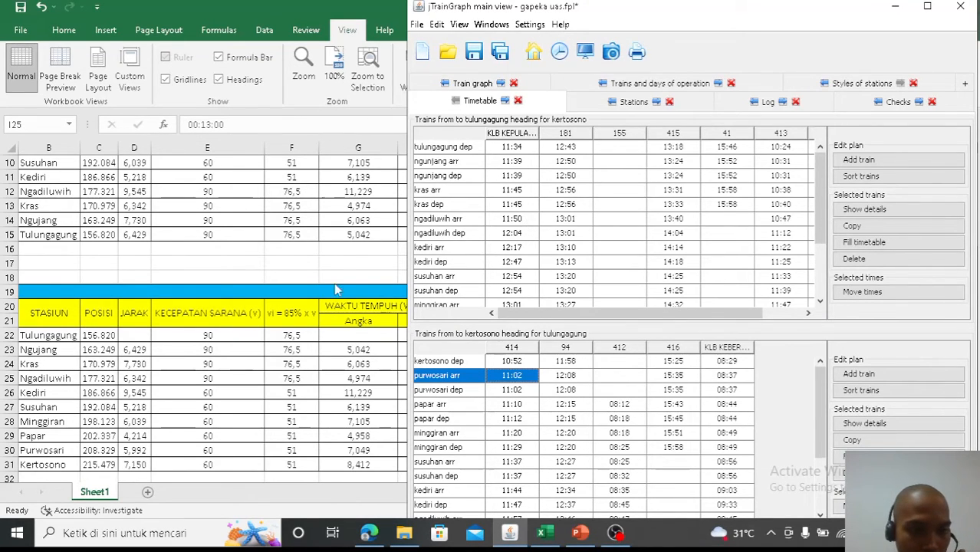
left_click(329, 259)
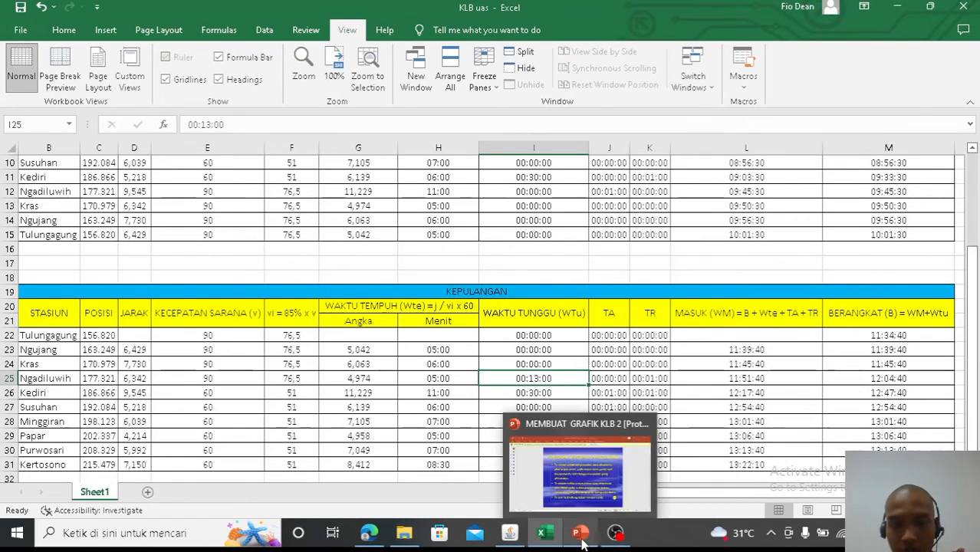
left_click(509, 532)
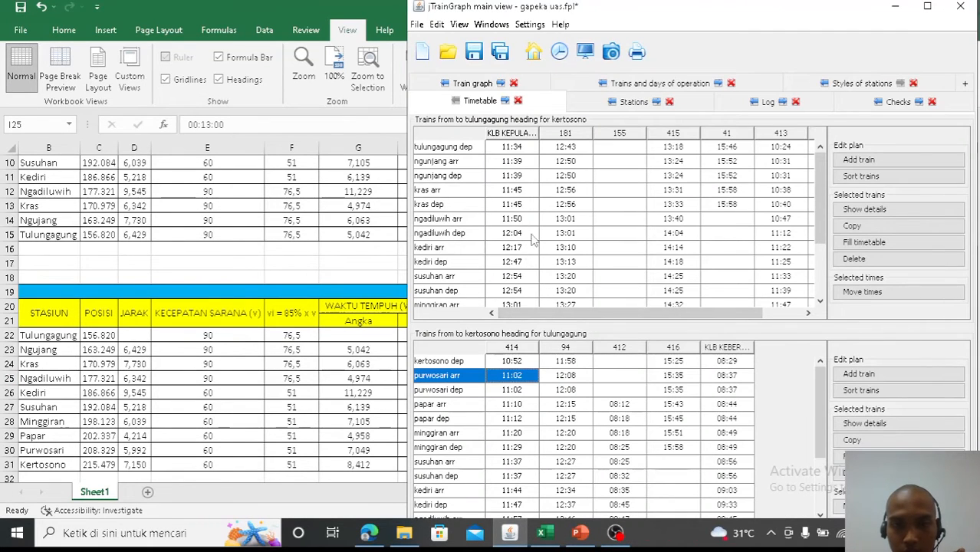
left_click_drag(820, 229, 826, 270)
left_click(375, 268)
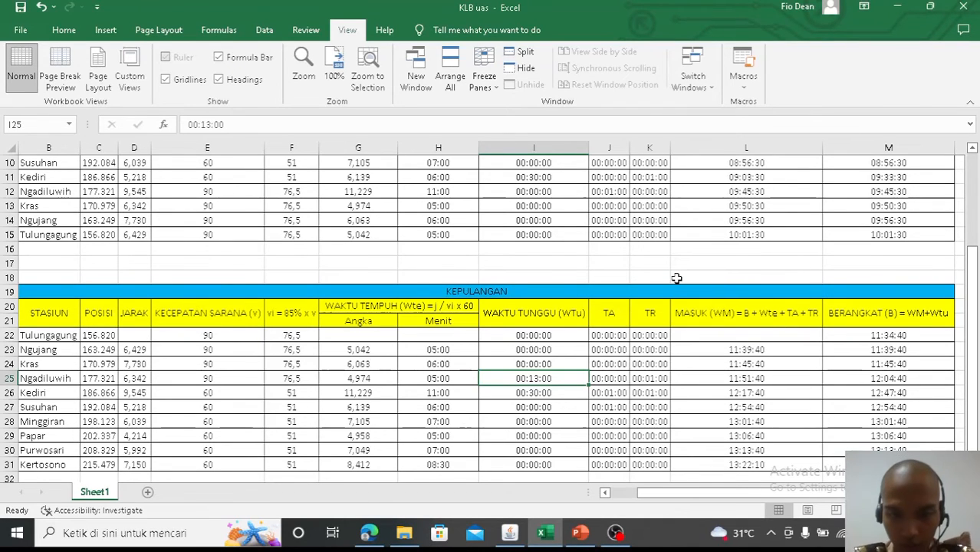
left_click(514, 533)
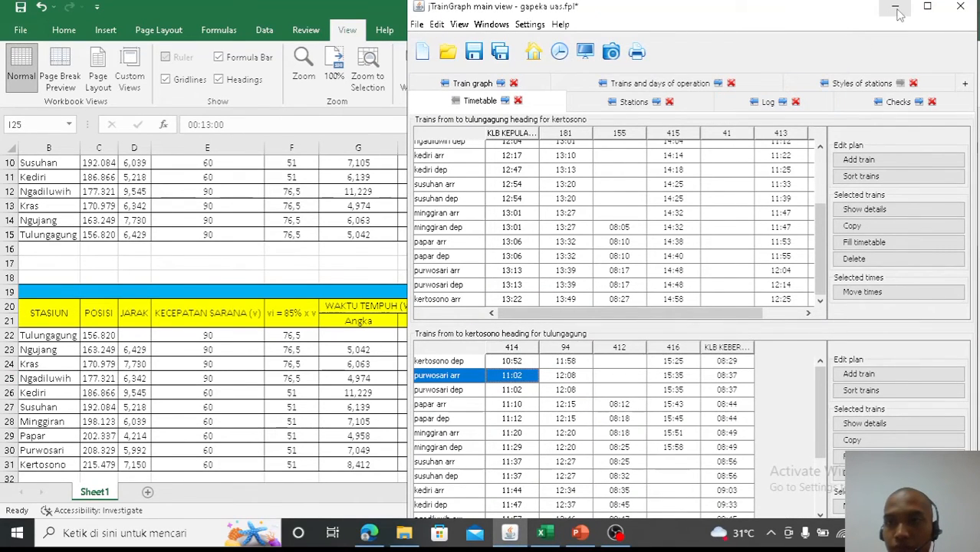
- Maximize the jTrainGraph window, and review the rule checks and the Kertosono - Tulungagung train graph
left_click(922, 12)
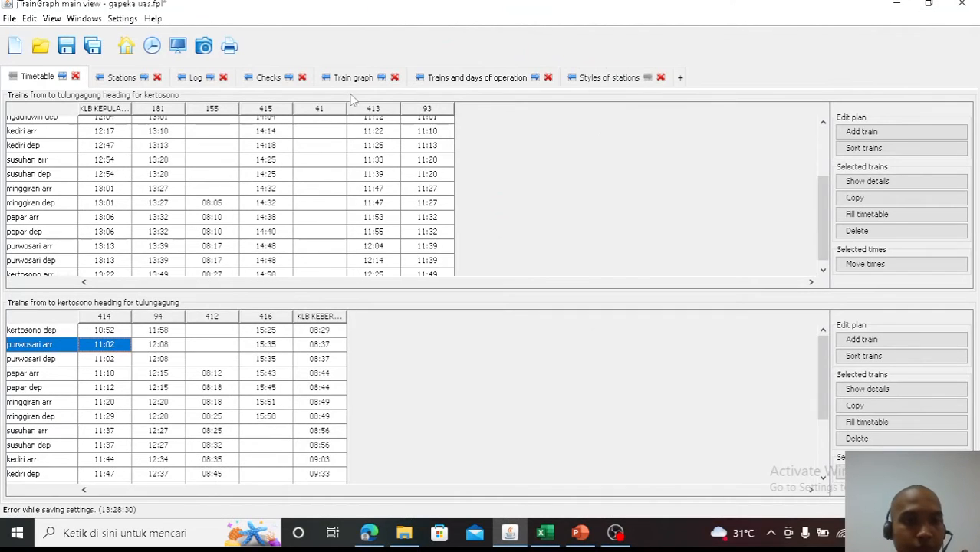
left_click(264, 78)
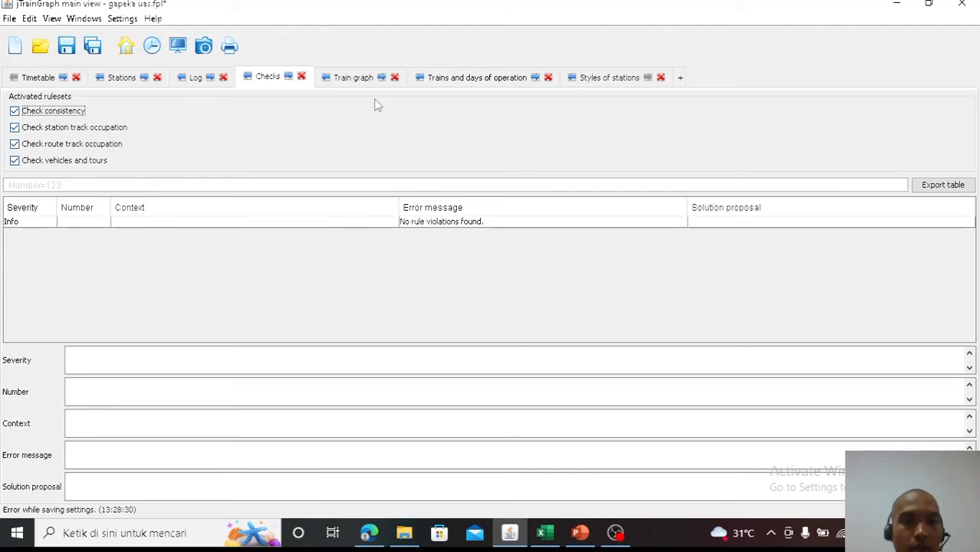
left_click(354, 78)
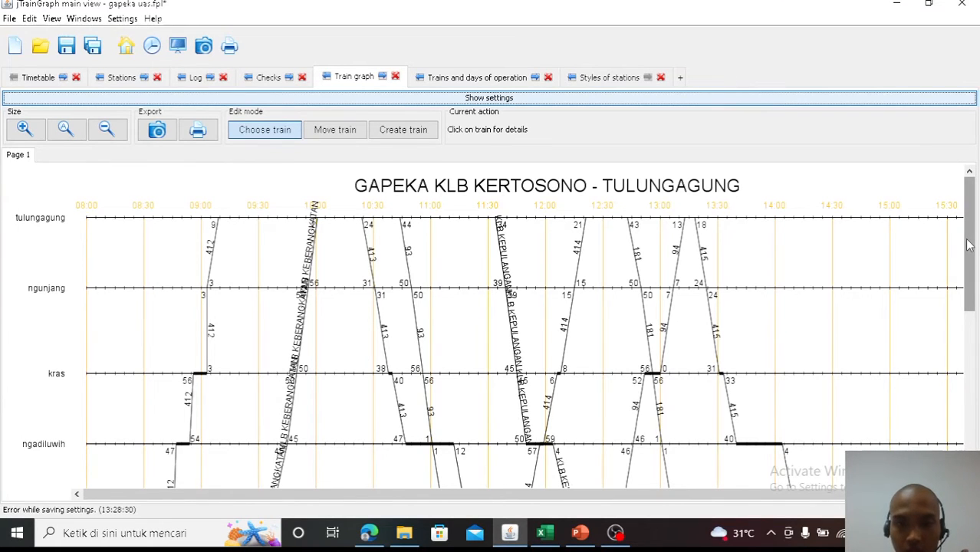
mouse_move(968, 244)
left_mouse_down()
mouse_move(972, 364)
mouse_move(970, 241)
left_mouse_up()
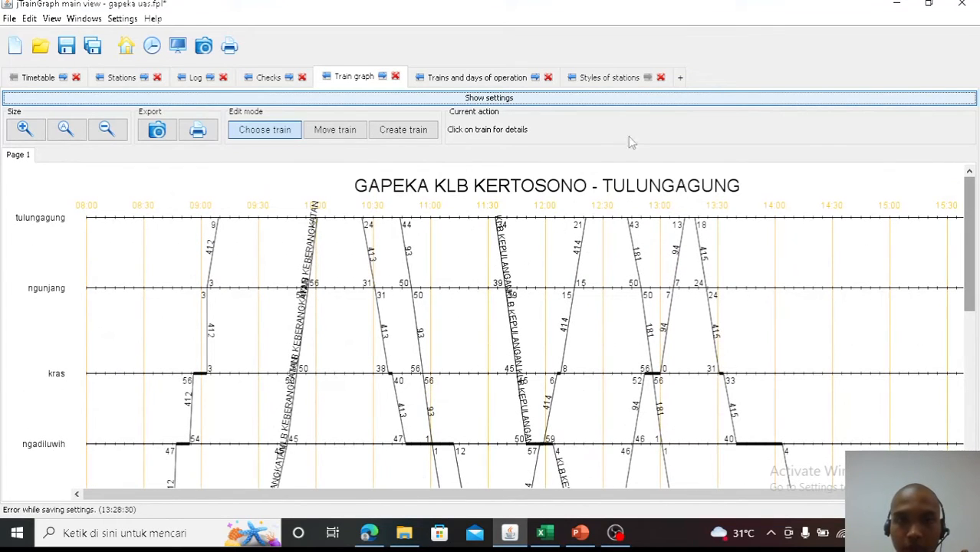
- Open the train graph's settings, and demonstrate the title line by hiding it and showing it again
left_click(541, 102)
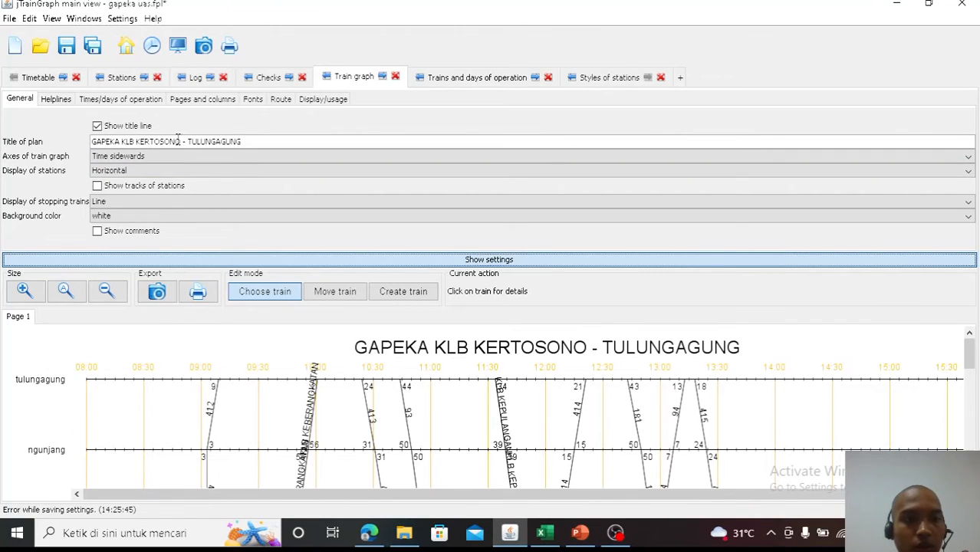
left_click(97, 126)
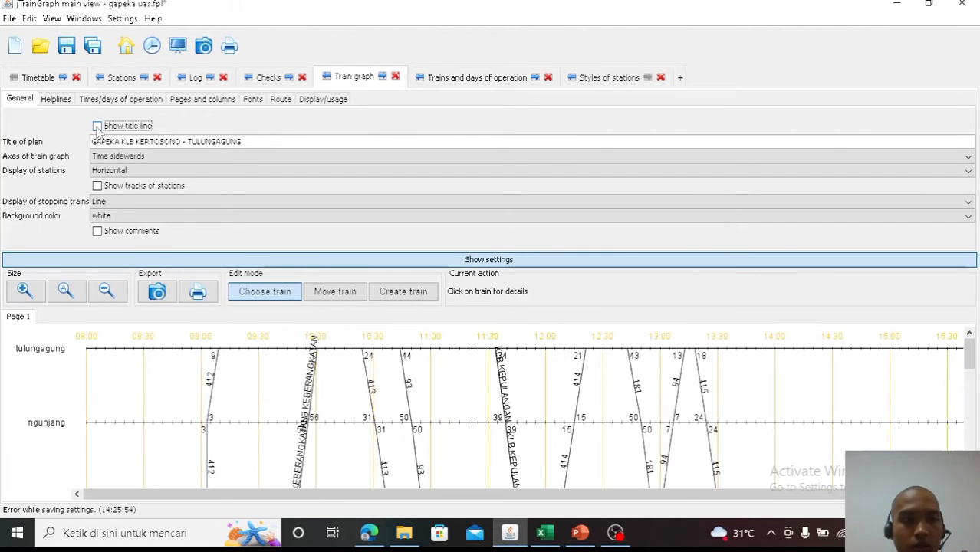
left_click(97, 127)
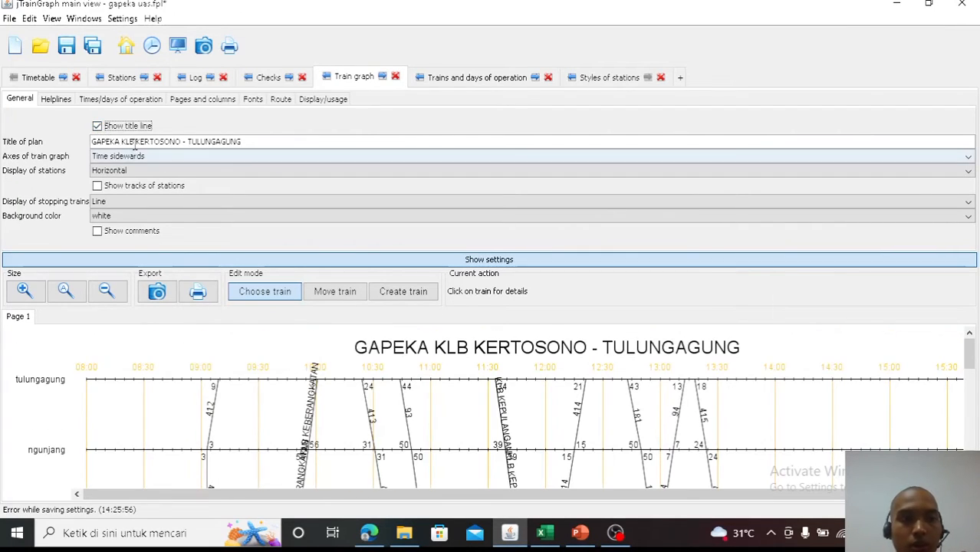
- Set the train graph's axes to Time sidewards and the display of stations to Horizontal
left_click(151, 163)
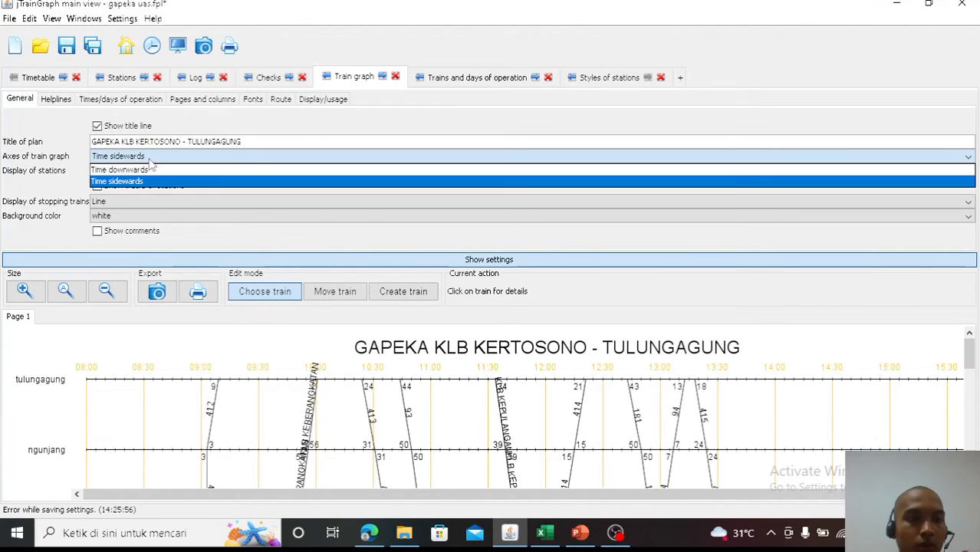
left_click(150, 184)
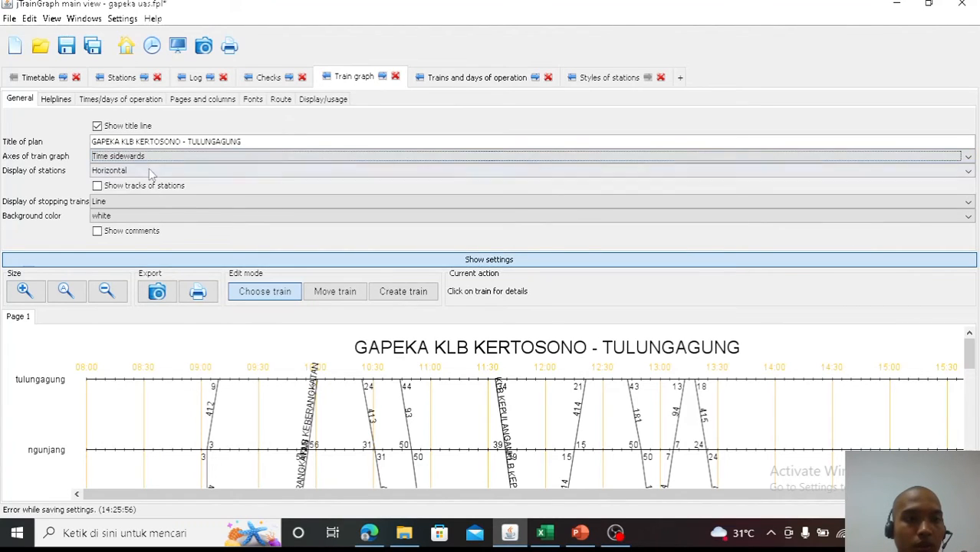
left_click(153, 170)
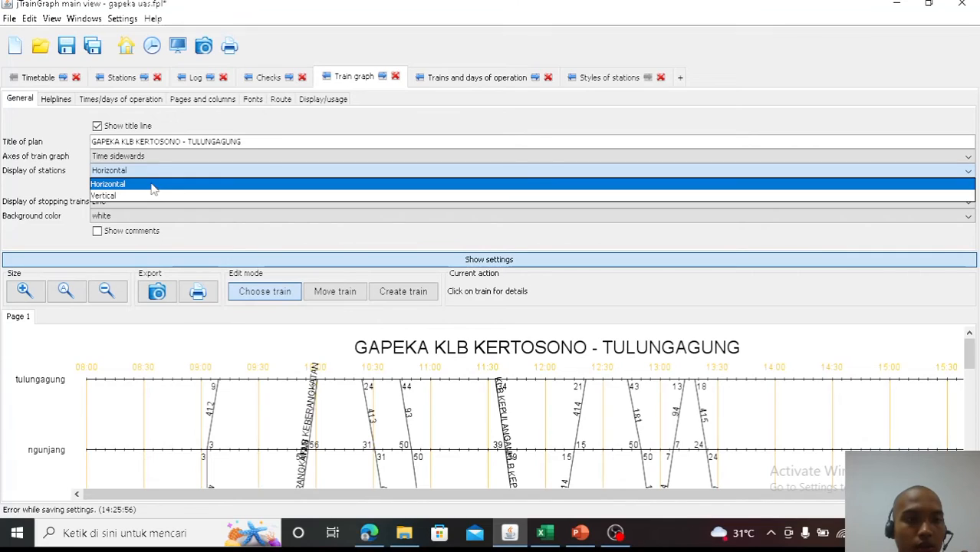
left_click(152, 187)
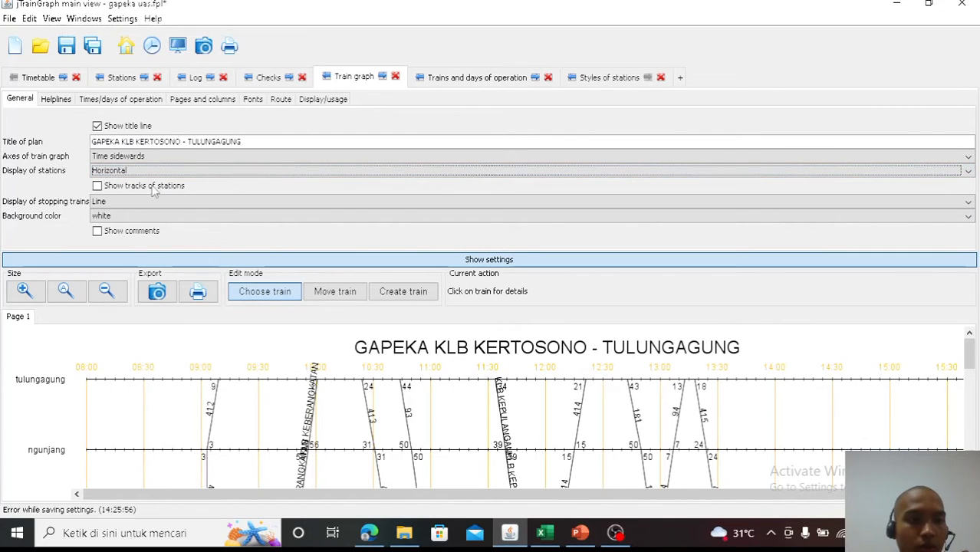
- Try showing the tracks of stations in the train graph, and turn the option off again
left_click(153, 189)
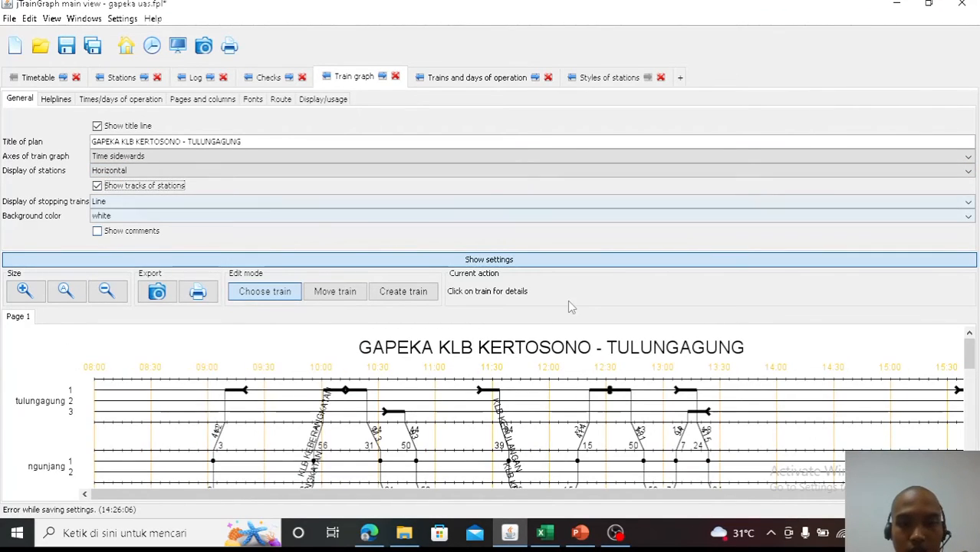
mouse_move(971, 361)
left_mouse_down()
mouse_move(974, 388)
mouse_move(975, 362)
left_mouse_up()
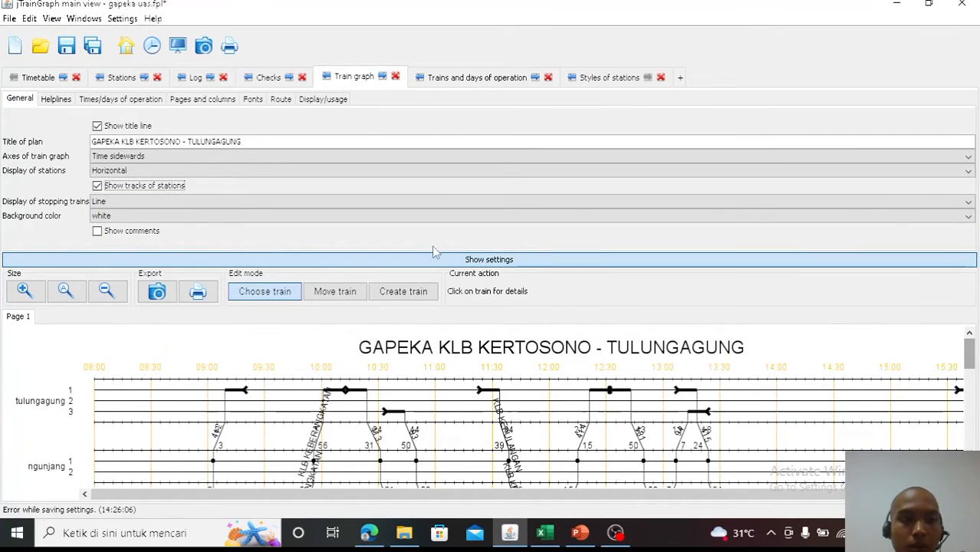
left_click(153, 190)
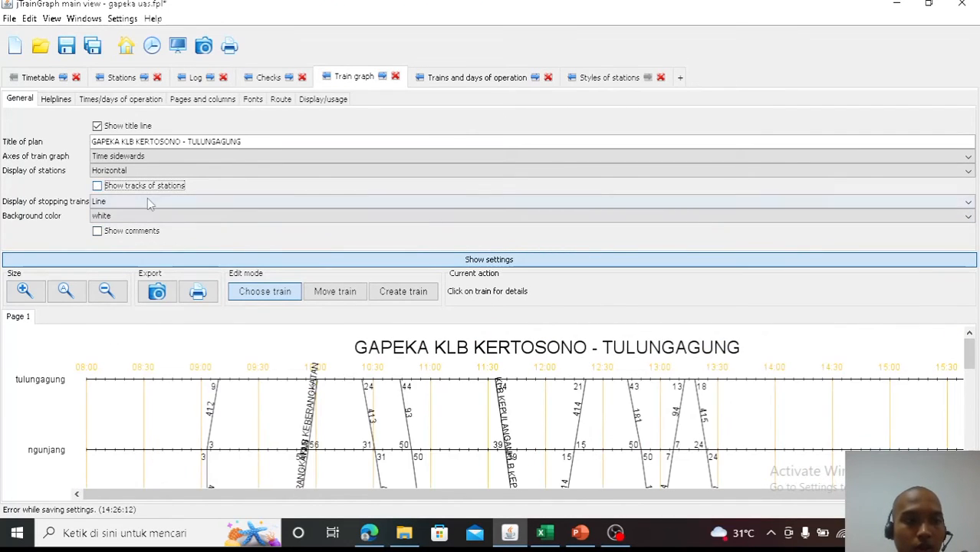
- Try displaying stopping trains as Cubic lines in the train graph, and set the display back to Line
left_click(151, 200)
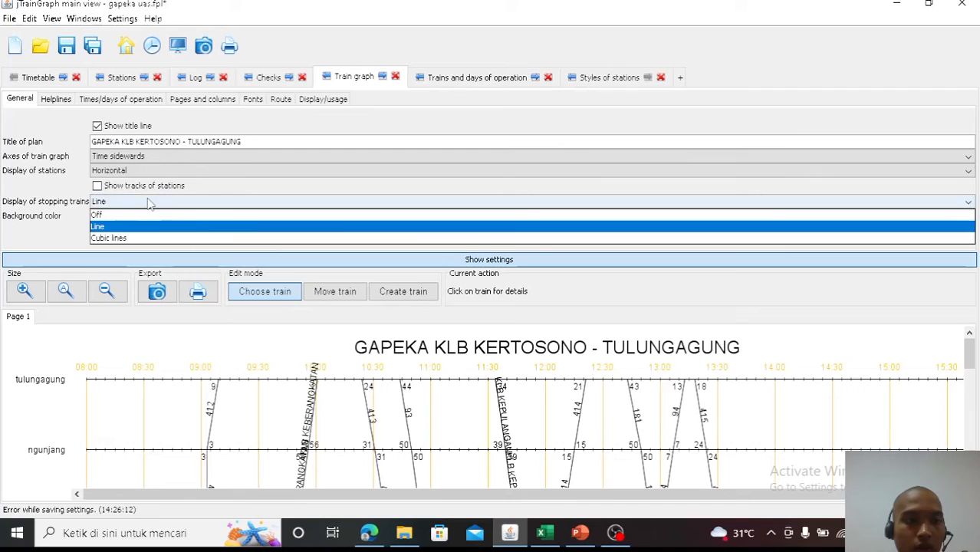
left_click(150, 238)
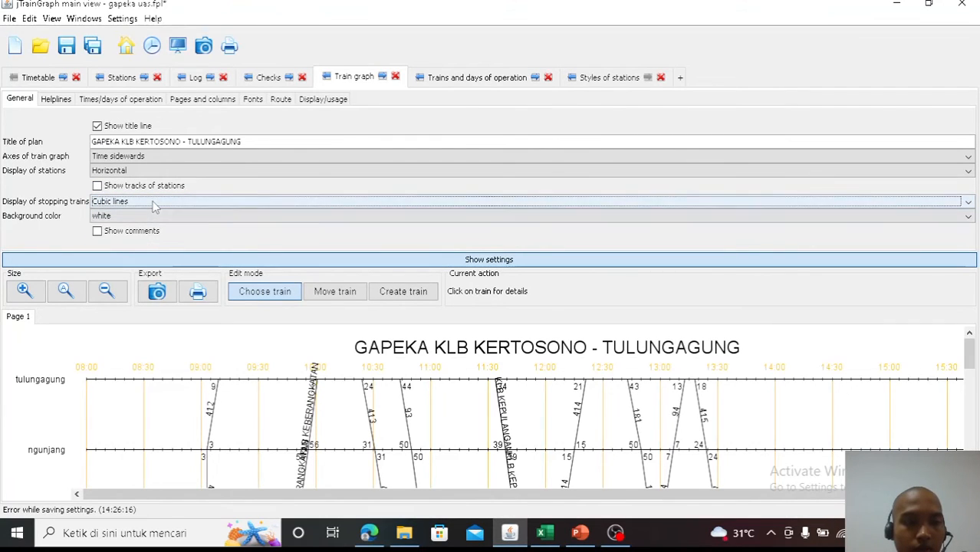
left_click_drag(972, 353, 975, 391)
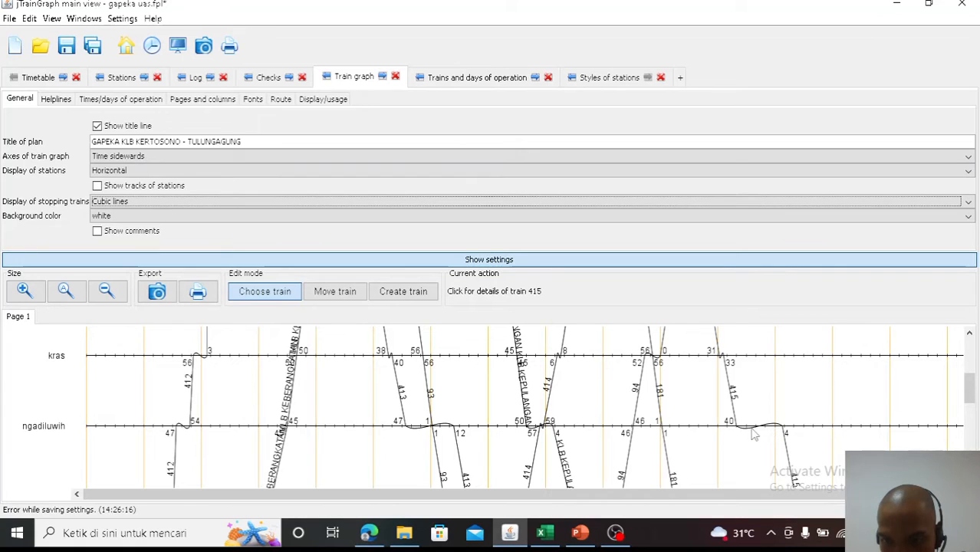
left_click(193, 200)
left_click(188, 226)
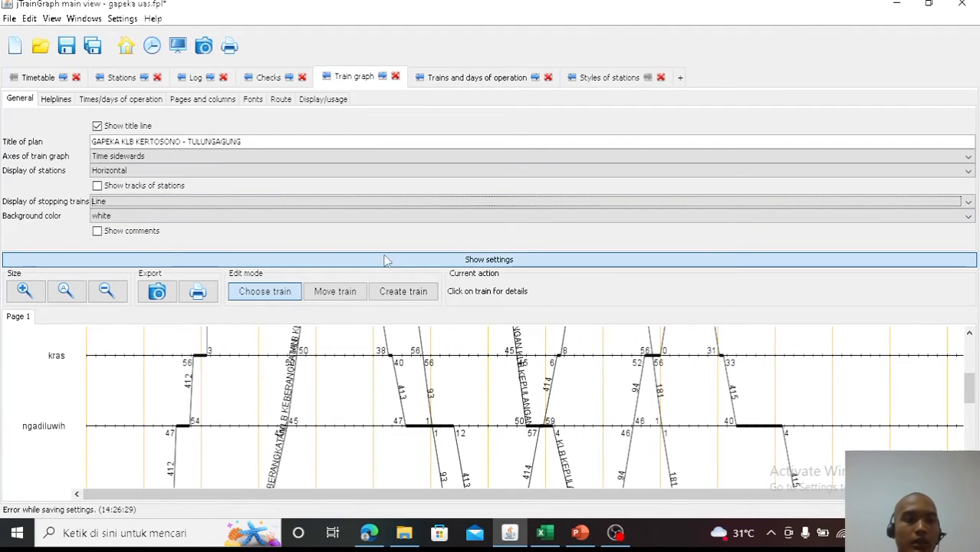
- Try a red background color for the train graph, and set it back to white
left_click(167, 216)
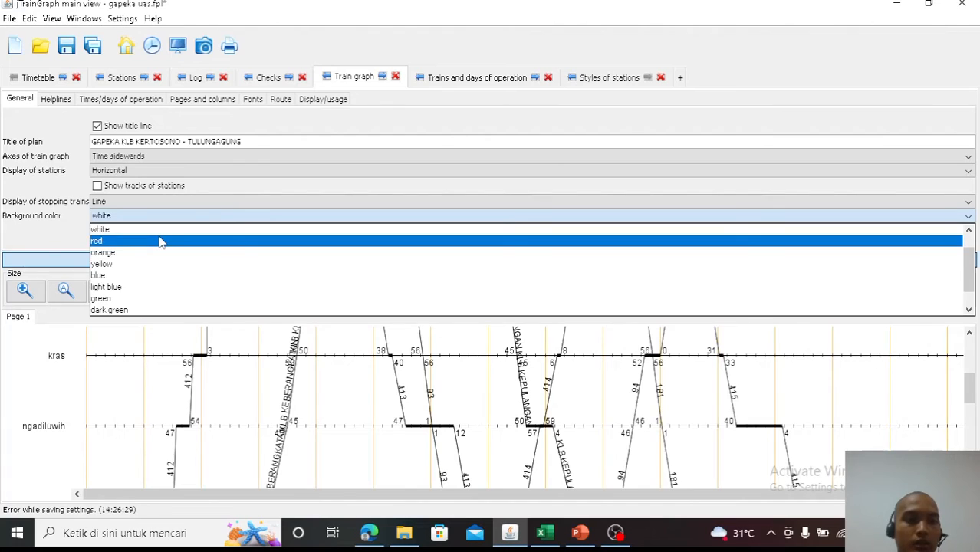
left_click(159, 241)
left_click(161, 217)
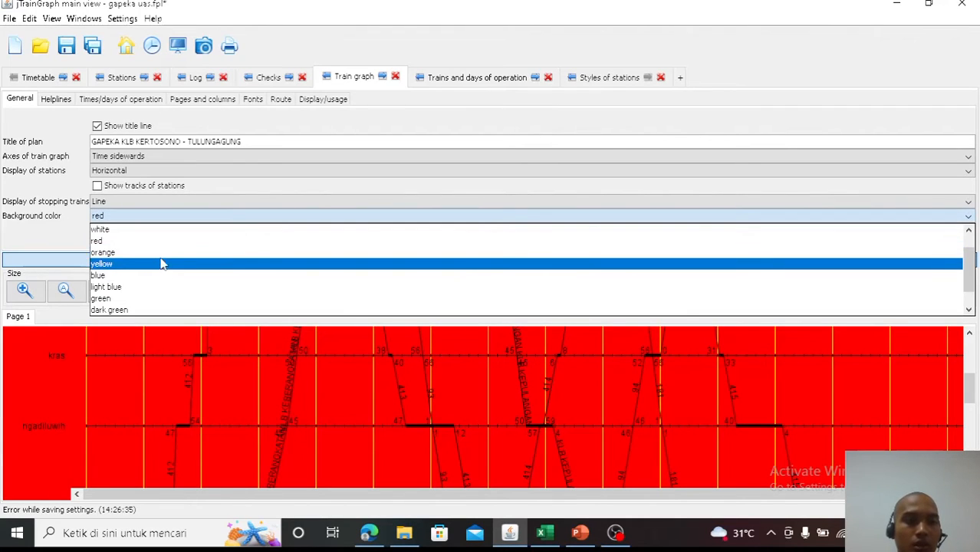
left_click(169, 230)
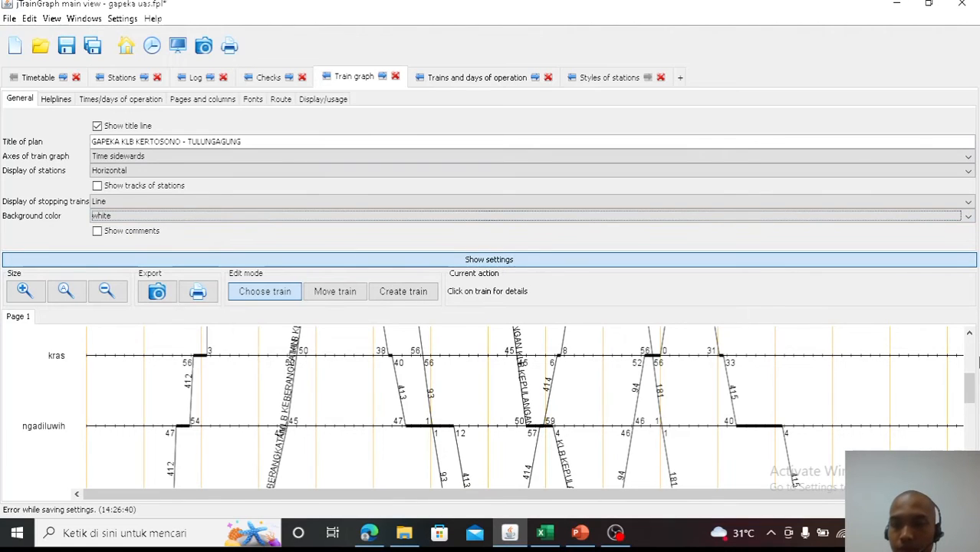
- Collapse the train graph's settings and show the upper part of the enlarged graph
left_click(507, 261)
left_click_drag(969, 318, 972, 247)
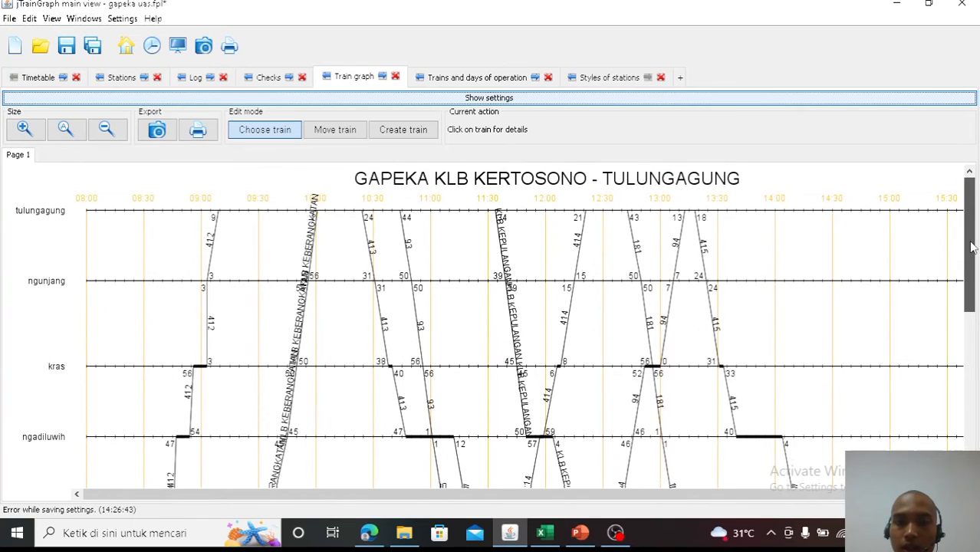
scroll(632, 445, "down", 1)
- Switch to the KLB uas workbook and compare the return waiting time at Ngadiluwih with the rules in SO UJ GAPEKA.pdf
left_click(544, 533)
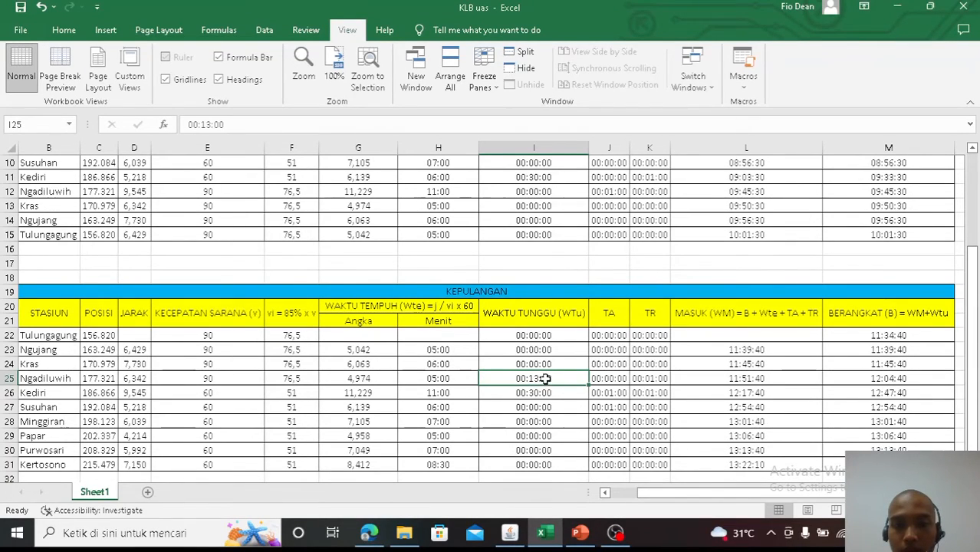
left_click(370, 539)
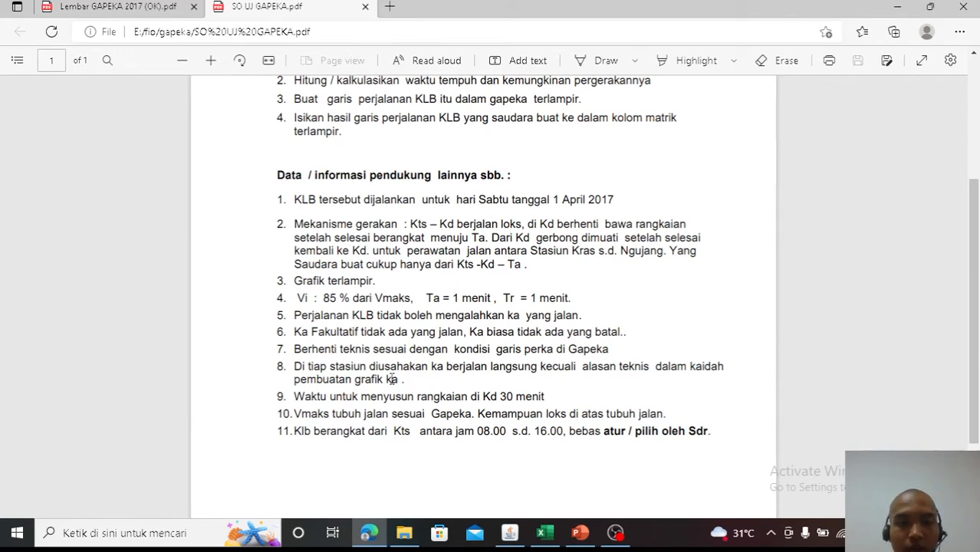
left_click(544, 533)
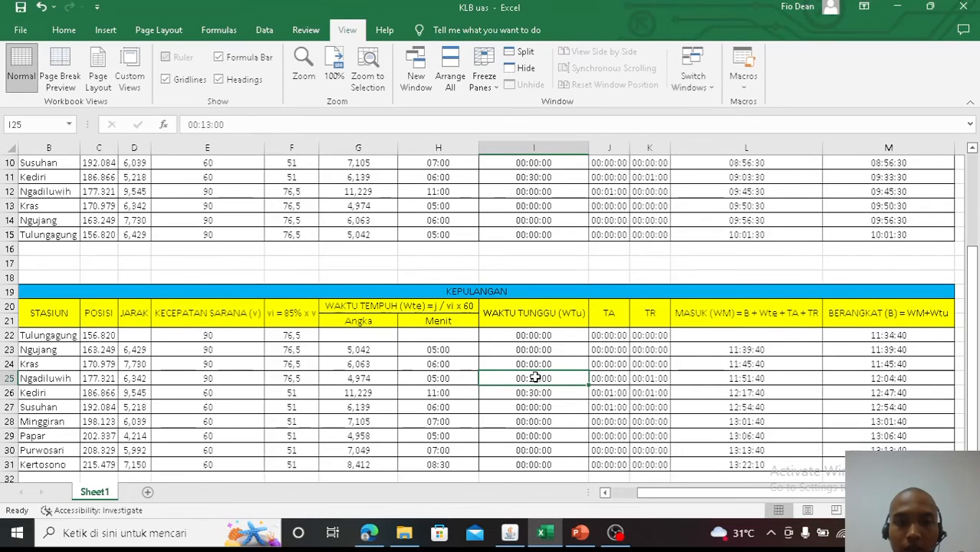
left_click(576, 534)
left_click(544, 533)
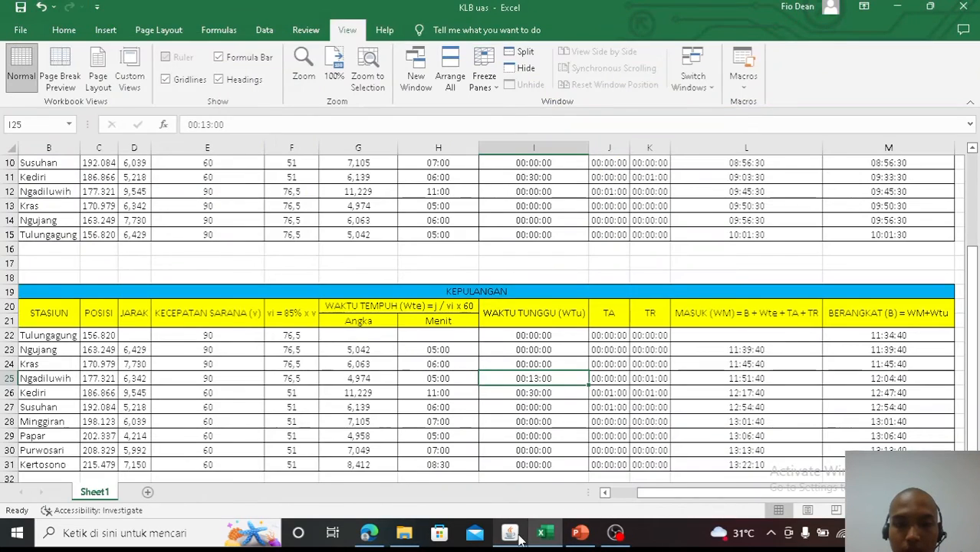
- Compare the return KLB's stop at Ngadiluwih in the jTrainGraph train graph with the Excel schedule and the assignment's rules
left_click(509, 532)
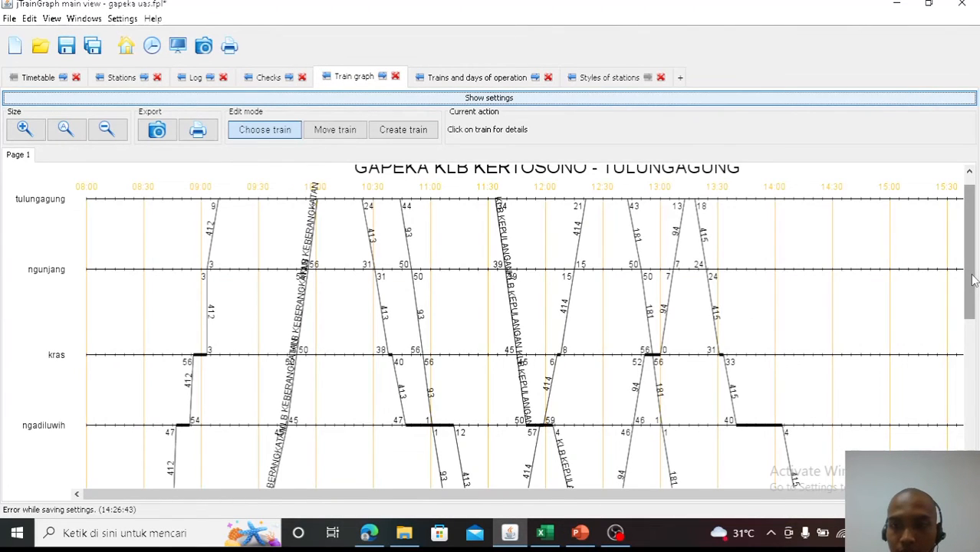
left_click_drag(970, 286, 974, 334)
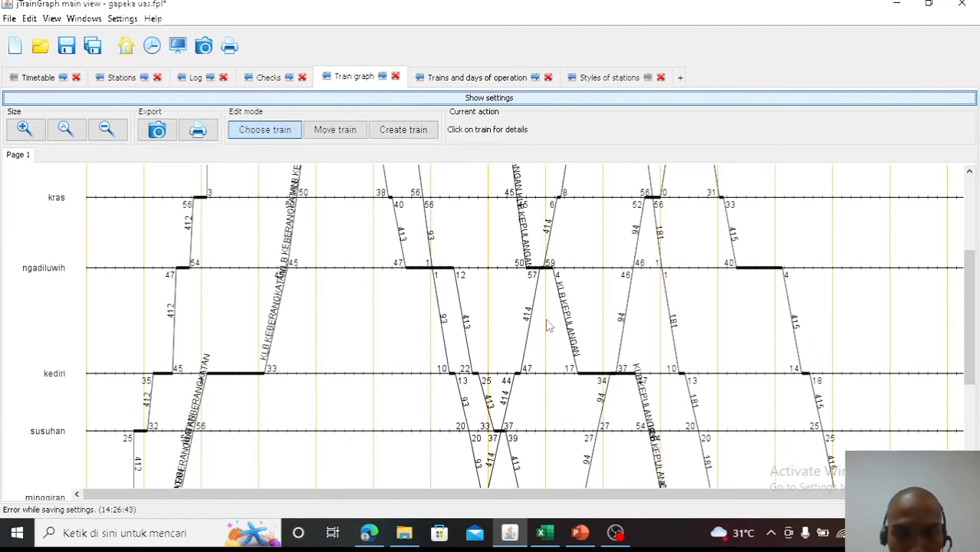
left_click(550, 533)
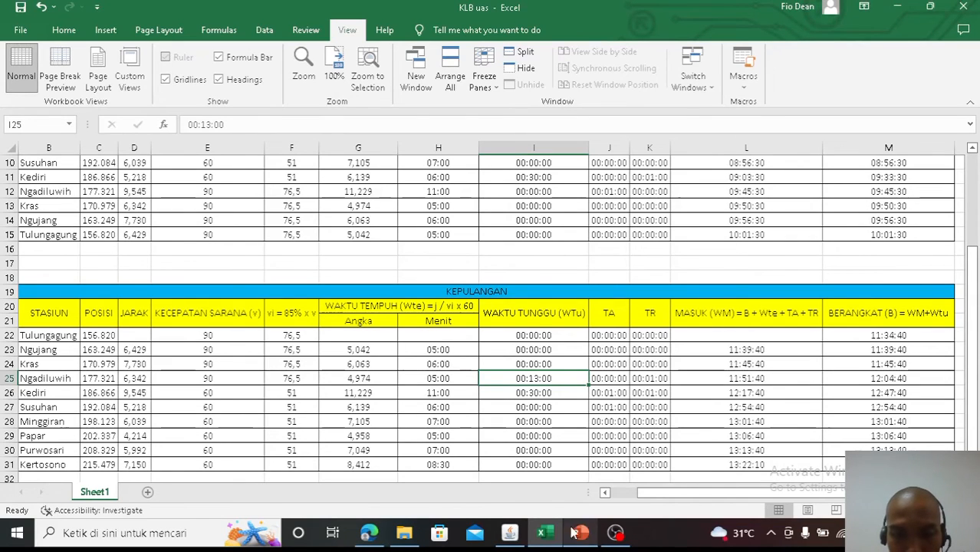
left_click(509, 532)
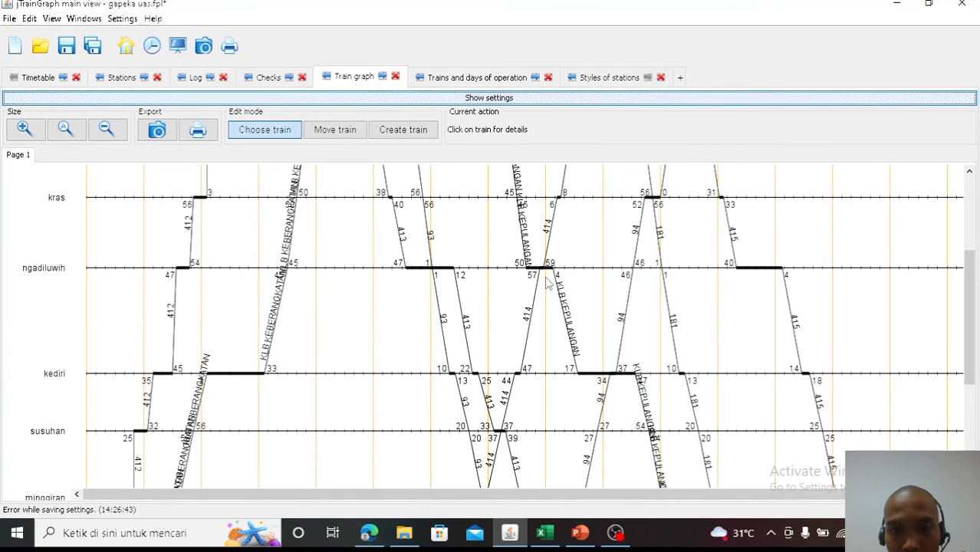
left_click(368, 533)
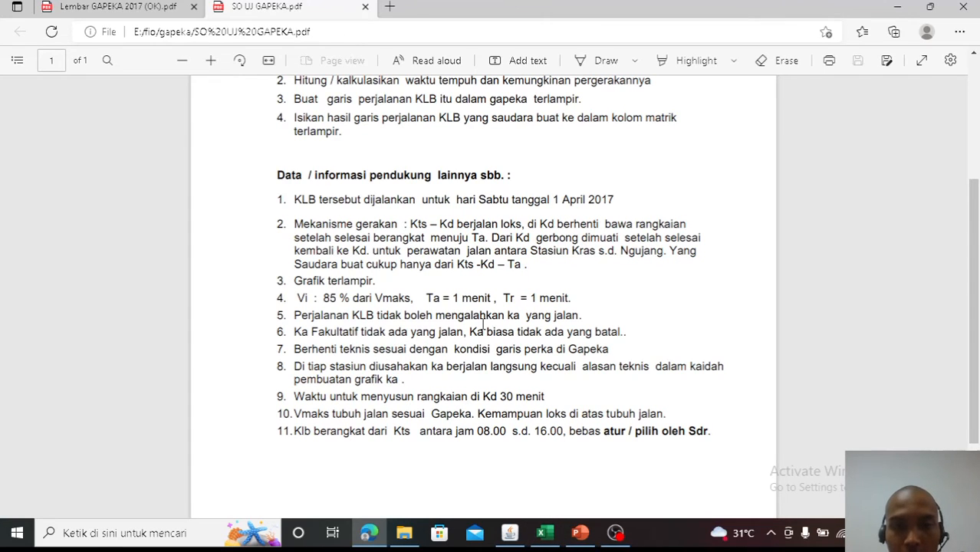
left_click(578, 536)
left_click(558, 541)
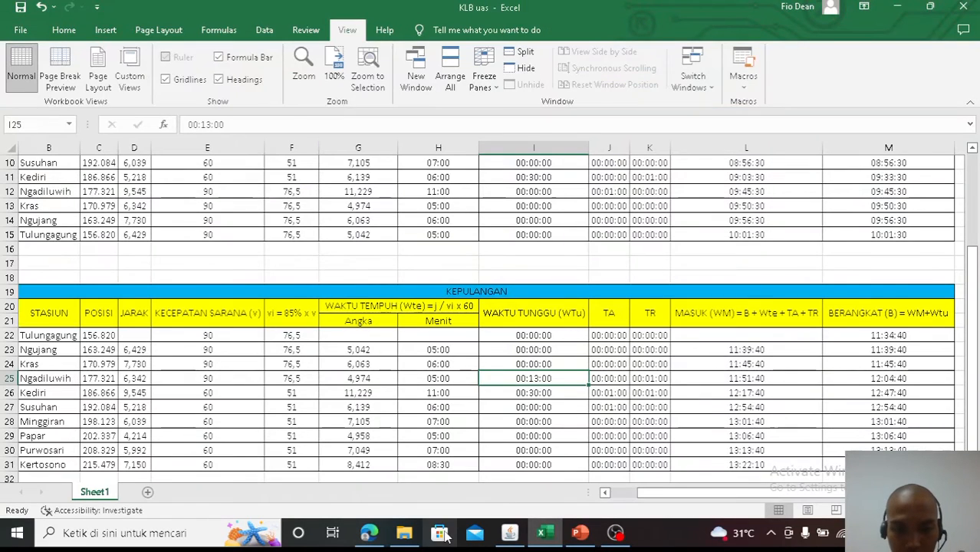
- Return to jTrainGraph and examine how train 414 and KLB KEPULANGAN meet between Tulungagung and Ngadiluwih
left_click(512, 535)
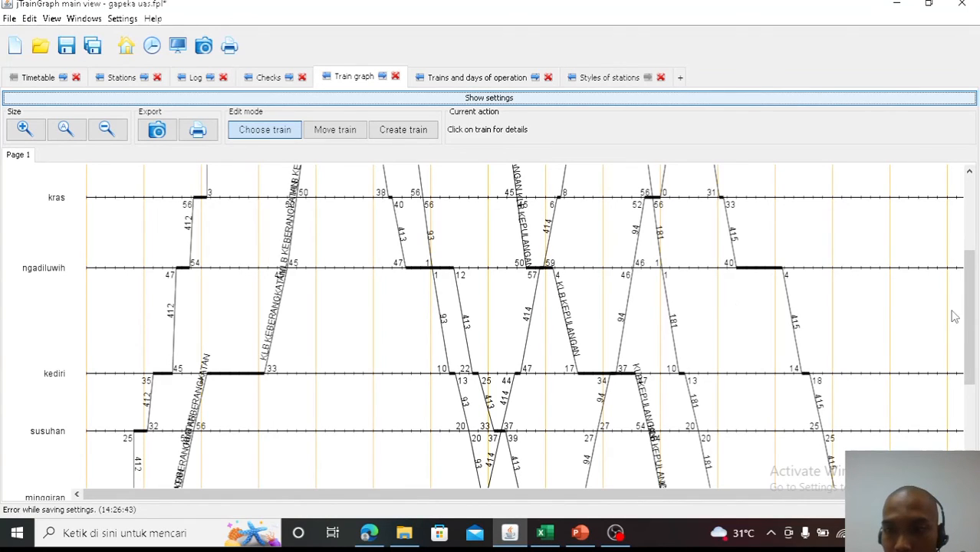
left_click_drag(970, 316, 973, 240)
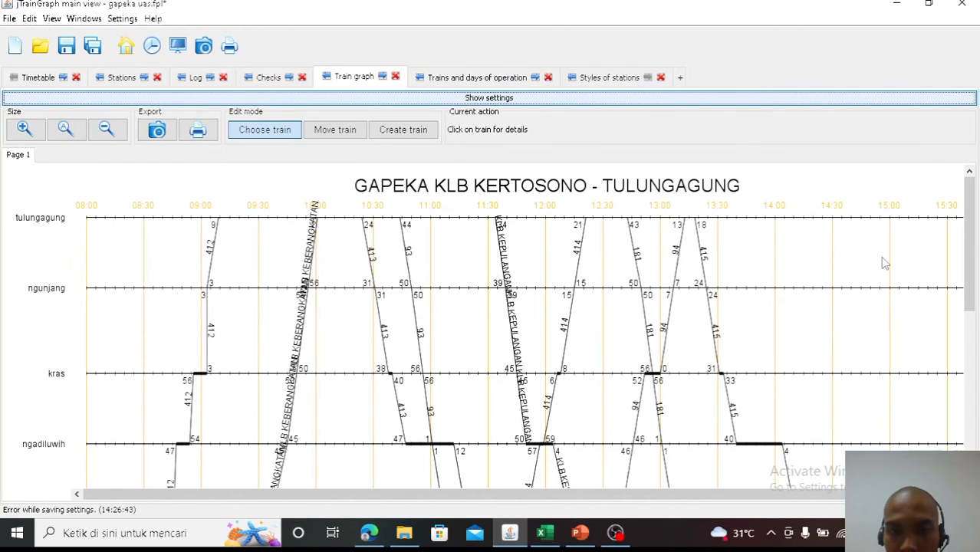
left_click_drag(970, 245, 970, 246)
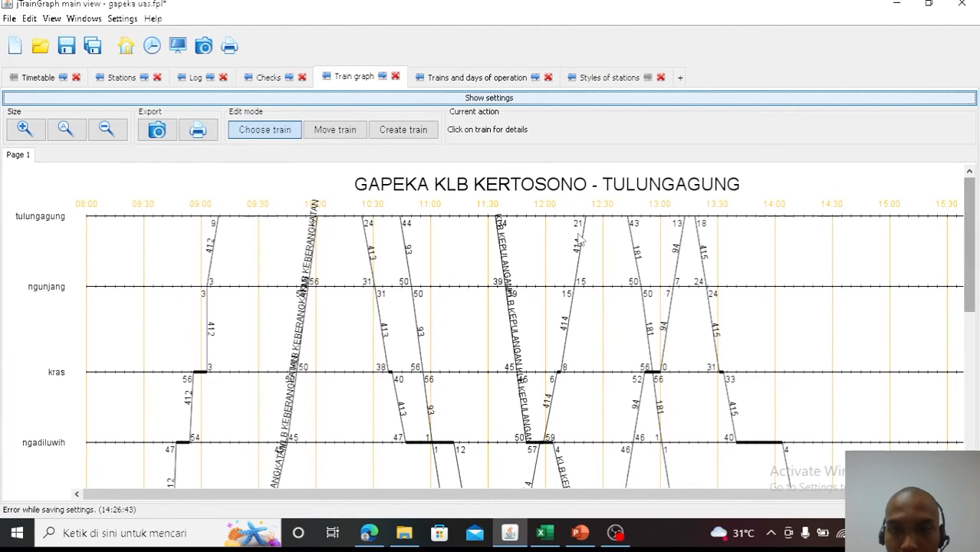
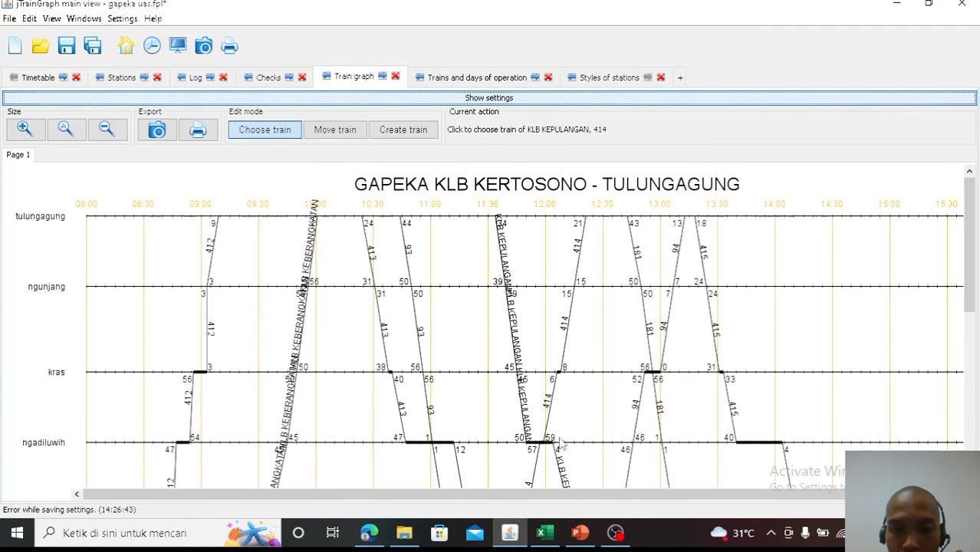
mouse_move(968, 256)
left_mouse_down()
mouse_move(968, 382)
mouse_move(975, 253)
left_mouse_up()
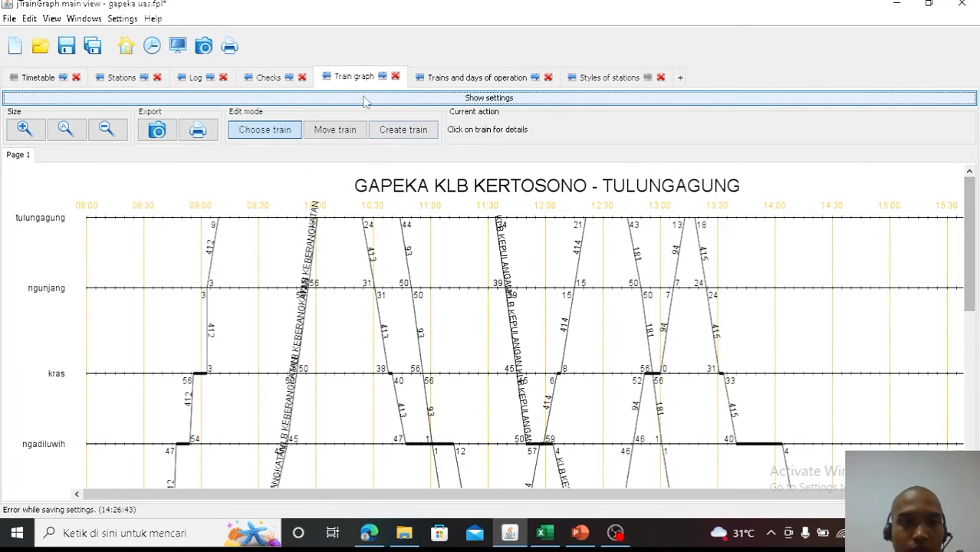
- Review the rule checks, the program log and the list of stations with their route overview
left_click(268, 78)
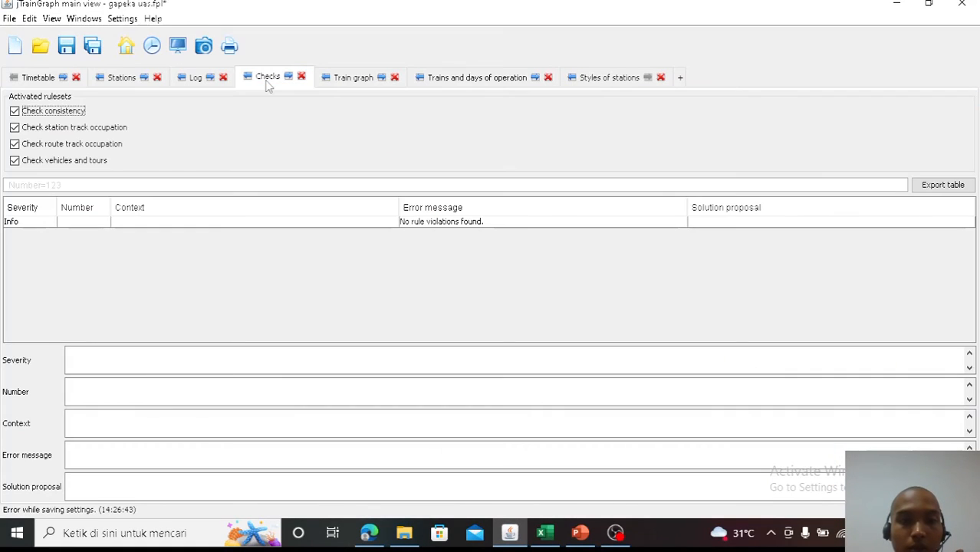
left_click(196, 79)
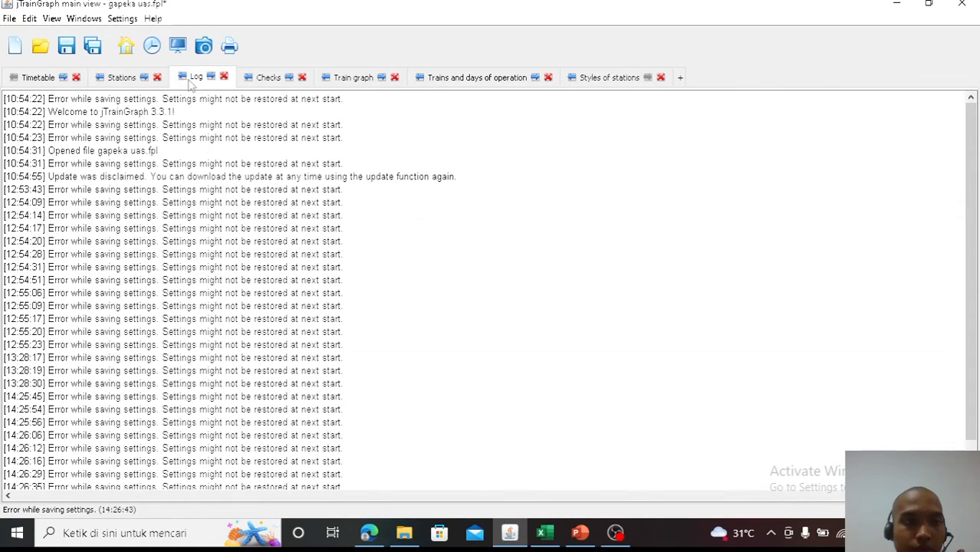
left_click(121, 77)
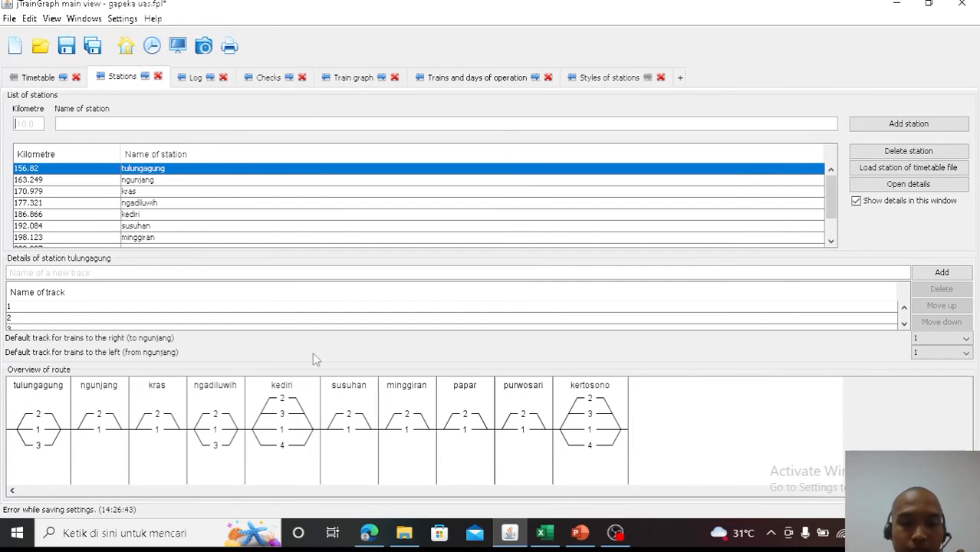
- Switch to Lembar GAPEKA 2017 (OK).pdf in the browser and examine the Kertosono to Tulungagung train lines on page 36
left_click(369, 532)
left_click(117, 6)
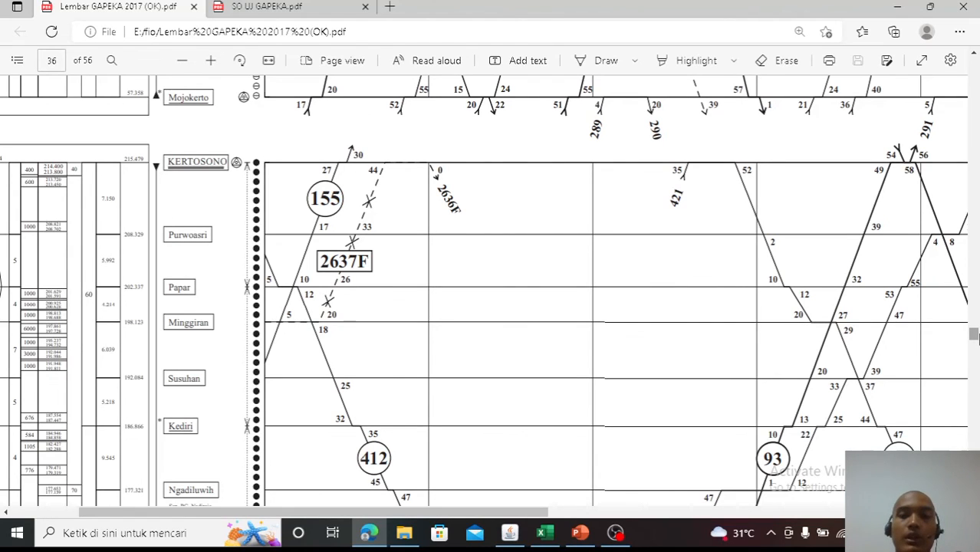
scroll(972, 334, "up", 3)
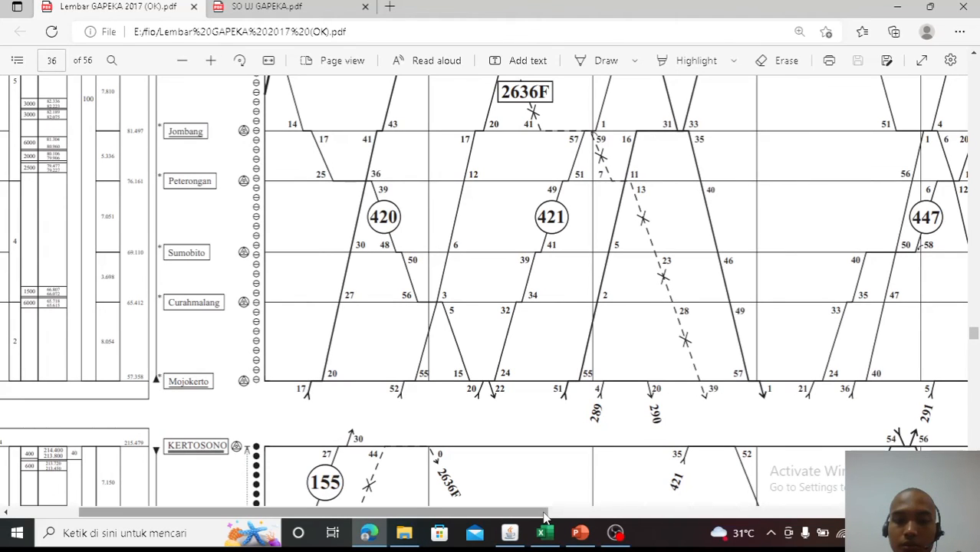
scroll(559, 506, "right", 3)
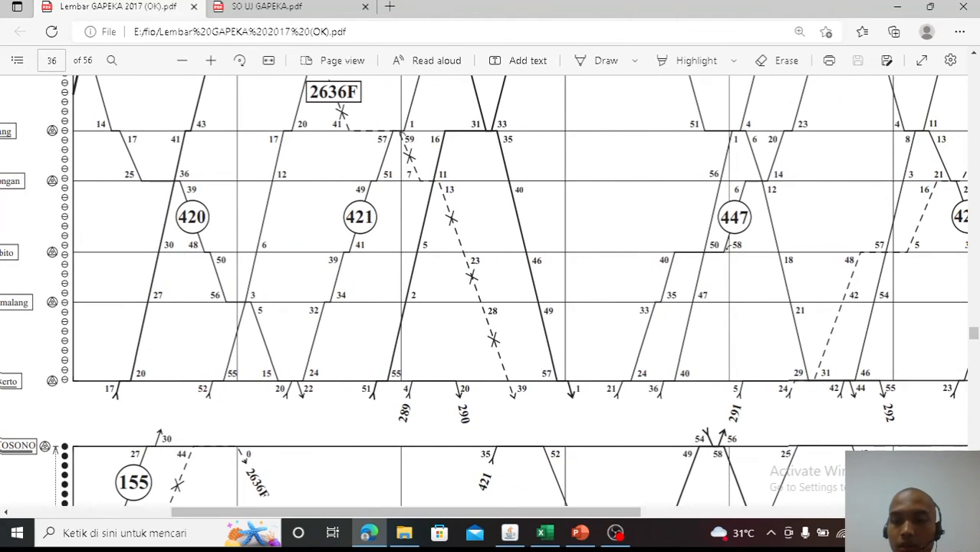
scroll(519, 291, "down", 5)
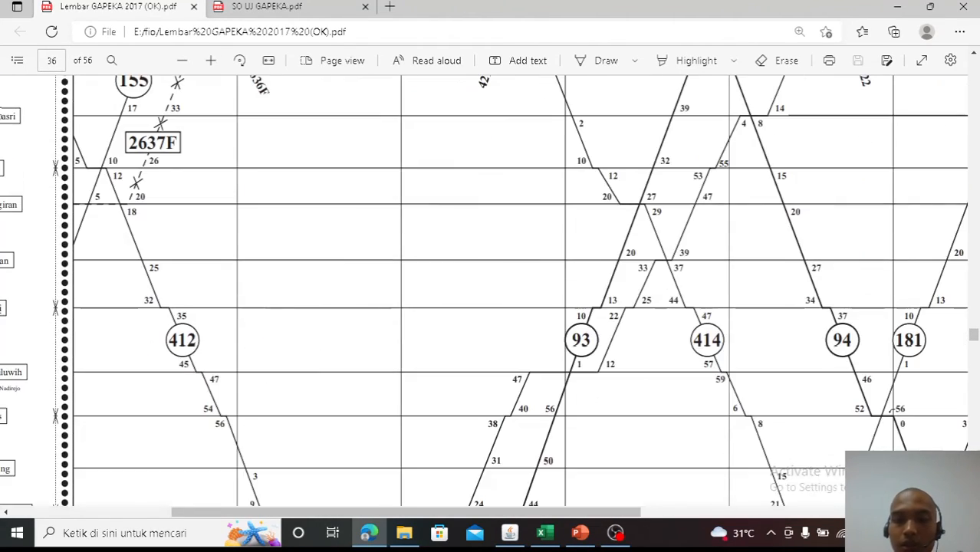
scroll(520, 291, "down", 3)
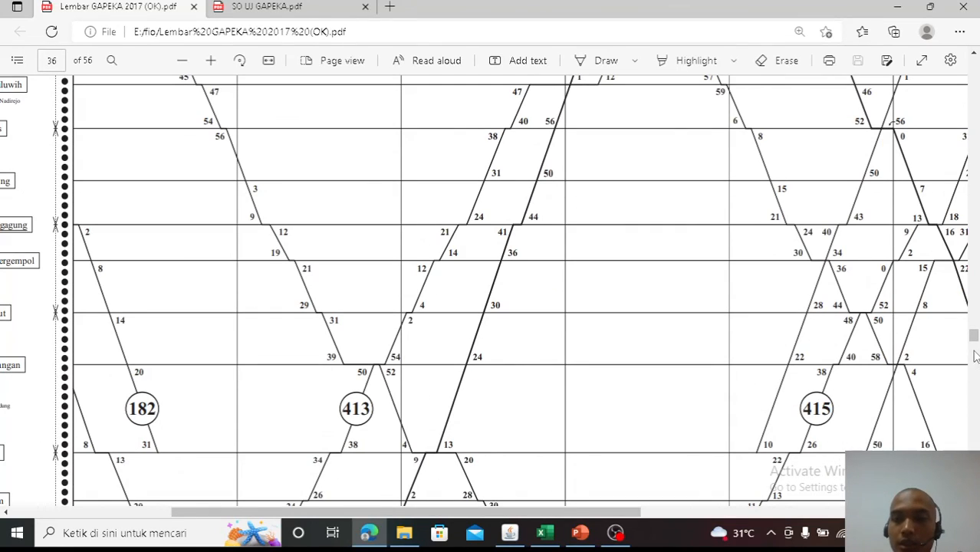
left_click_drag(608, 514, 555, 516)
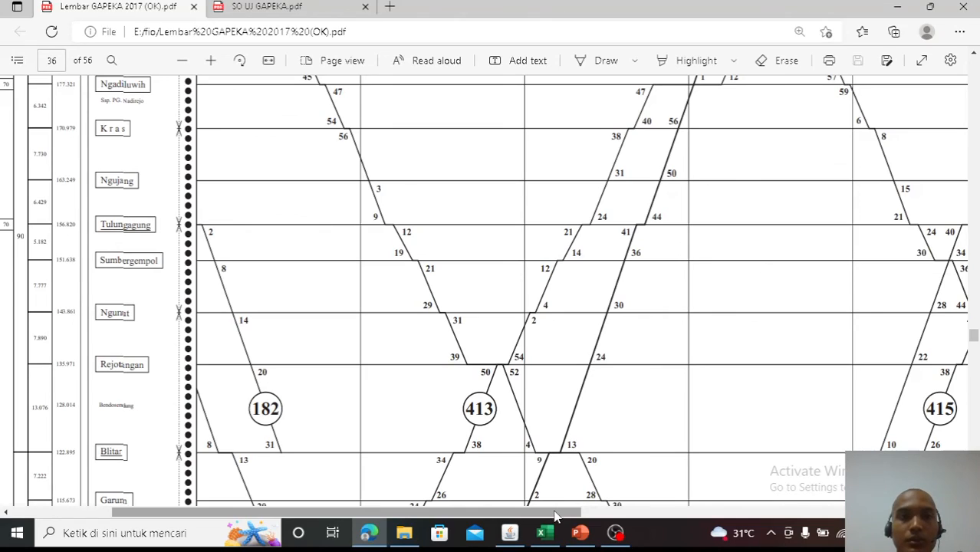
mouse_move(551, 527)
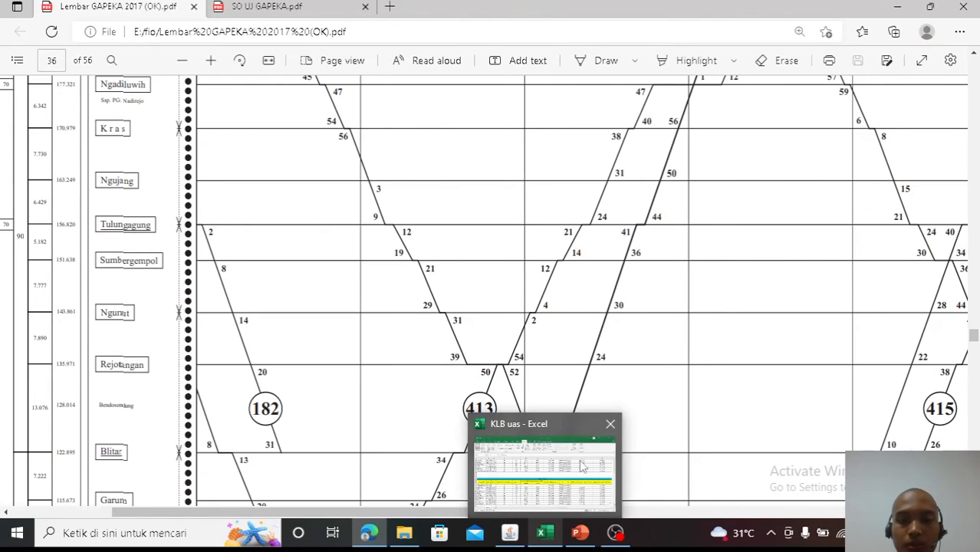